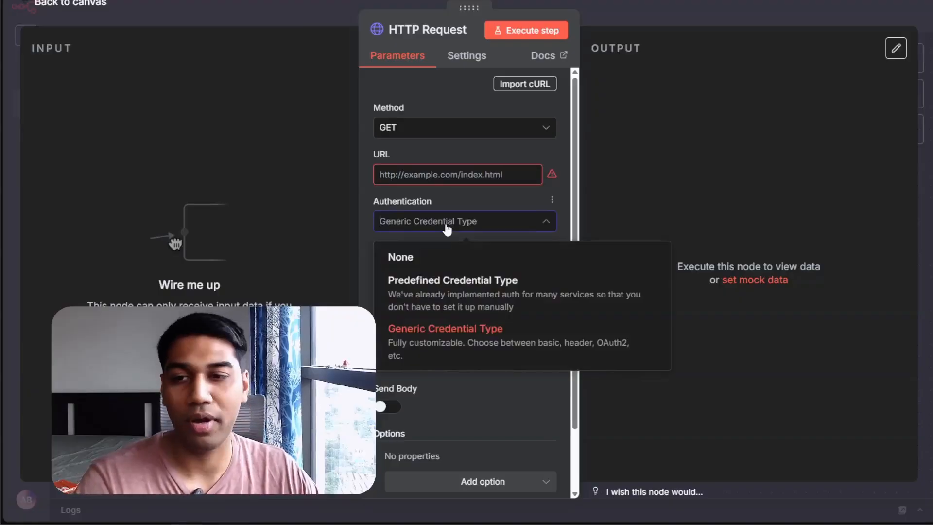
Examine the HTTP Request node's Authentication choices and the list of Generic Auth Types
{"action": "left_click", "coordinate": [306, 189]}
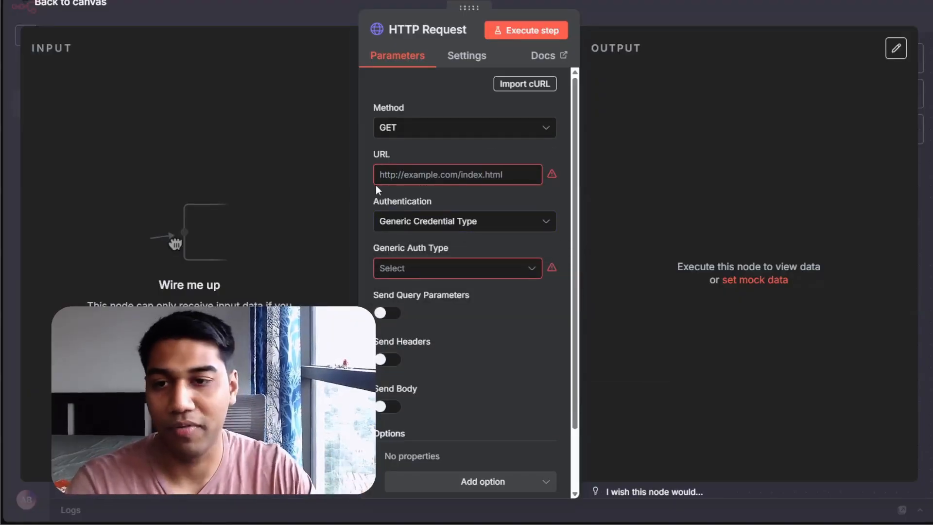
{"action": "left_click", "coordinate": [461, 225]}
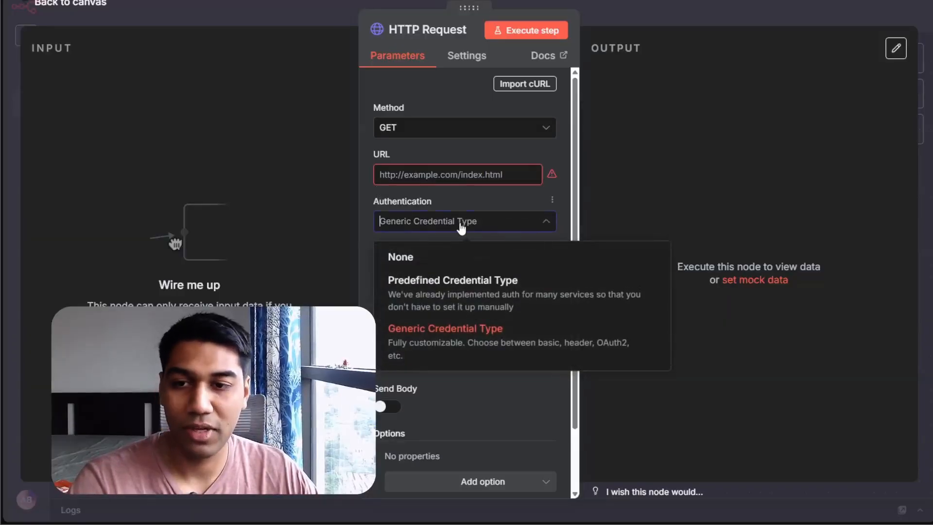
{"action": "left_click", "coordinate": [484, 196]}
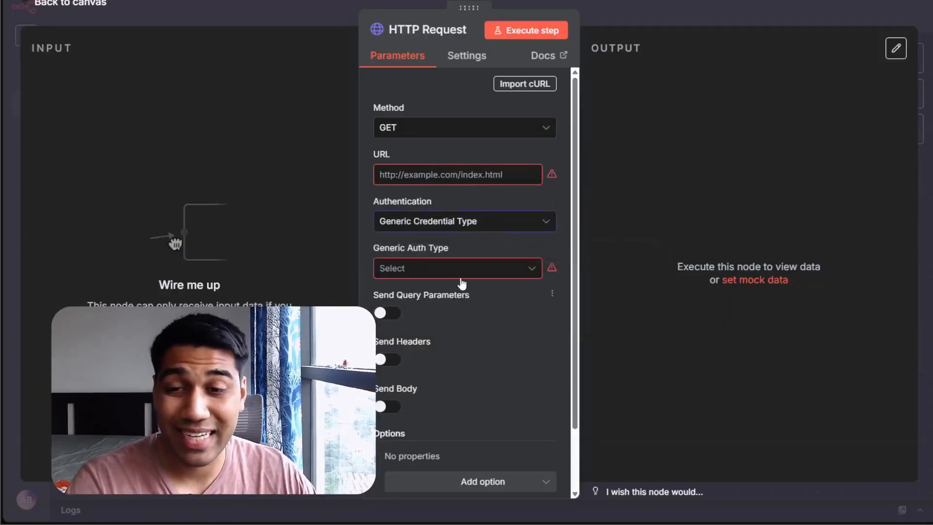
{"action": "left_click", "coordinate": [461, 277]}
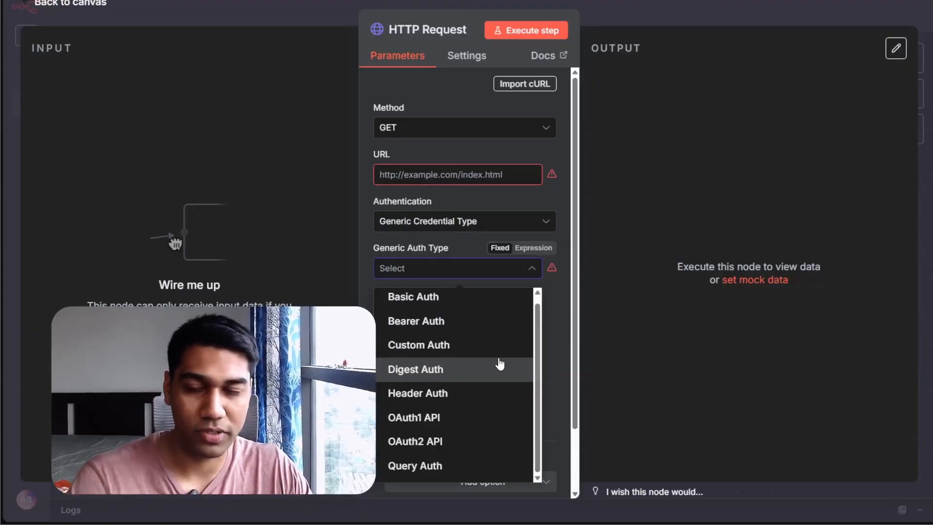
{"action": "left_click", "coordinate": [677, 38]}
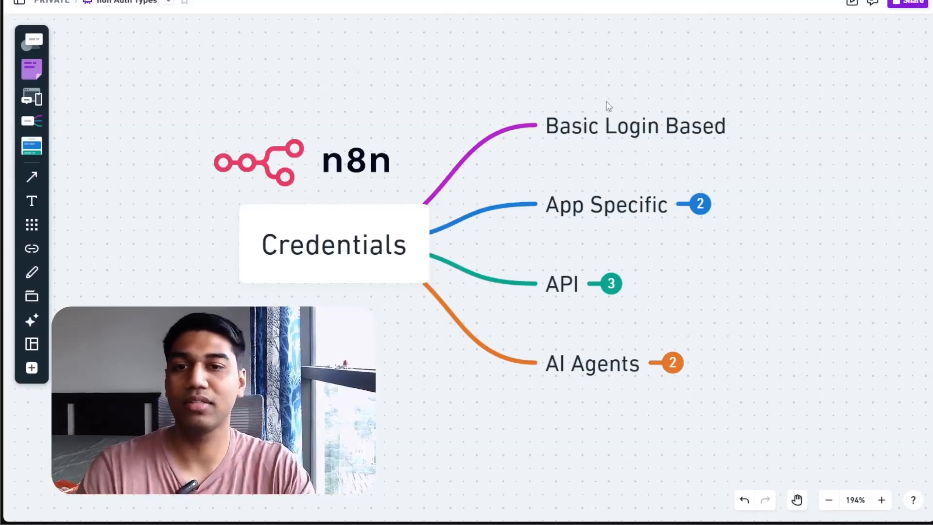
Expand the App Specific and API branches of the Credentials mind map to review credential categories
{"action": "left_click", "coordinate": [702, 205]}
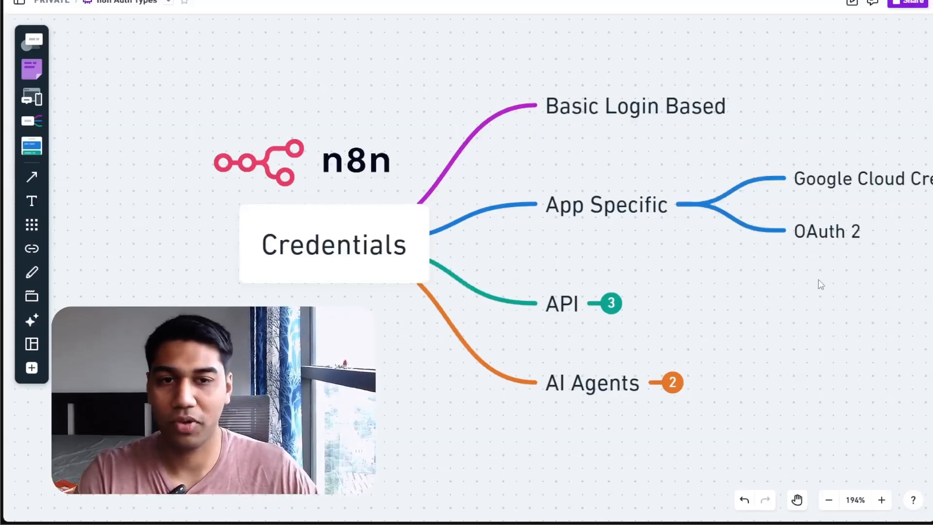
{"action": "left_click_drag", "start_coordinate": [839, 271], "coordinate": [733, 280]}
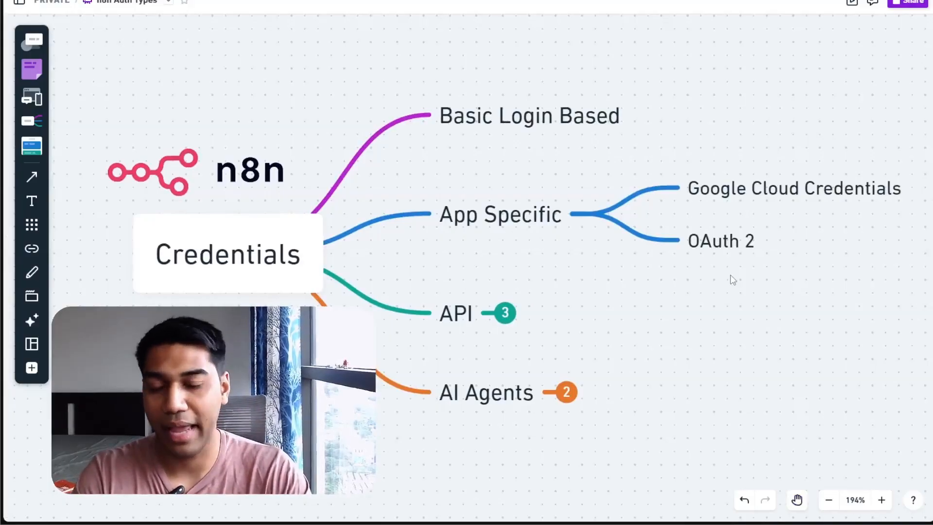
{"action": "left_click", "coordinate": [506, 315]}
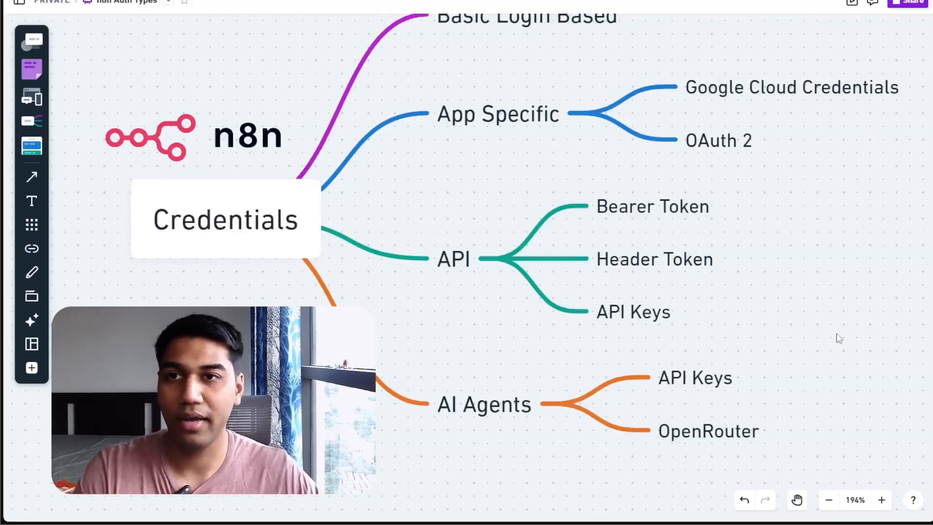
{"action": "left_click_drag", "start_coordinate": [458, 169], "coordinate": [474, 193]}
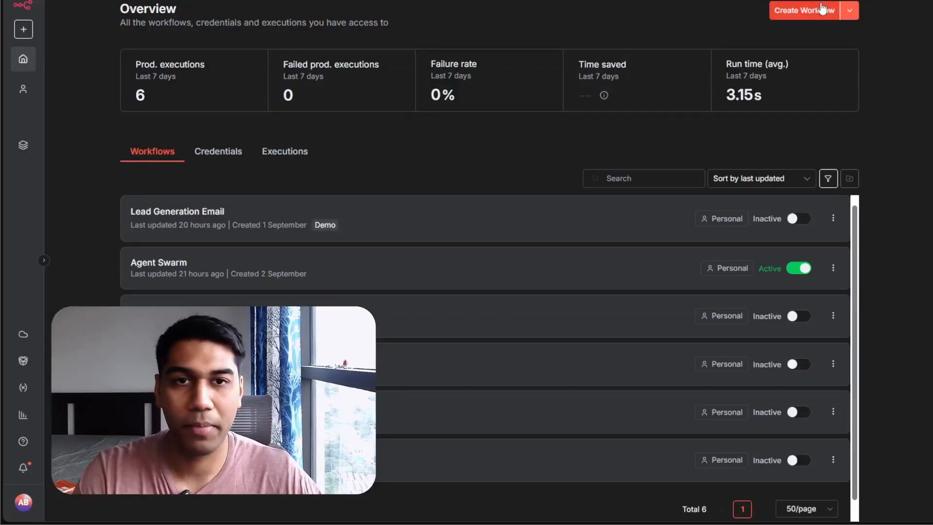
{"action": "left_click", "coordinate": [825, 9]}
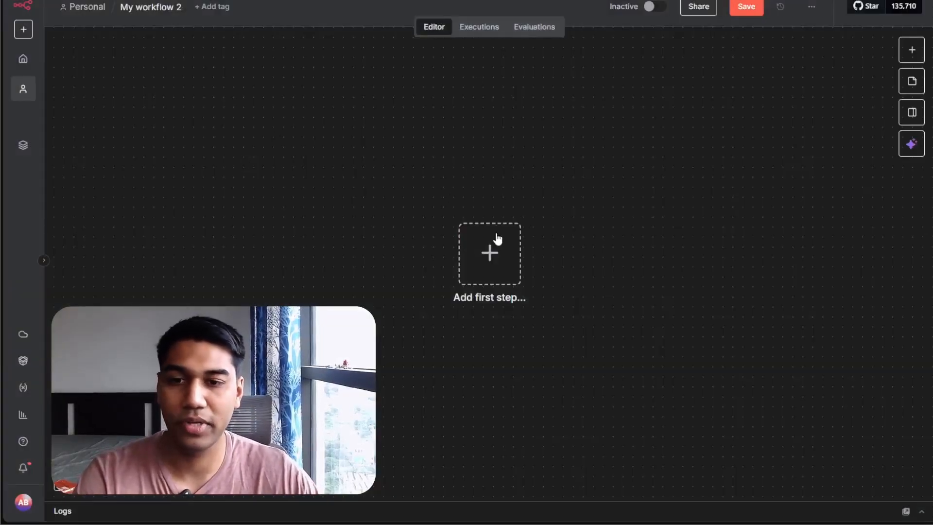
Start the workflow with a manual trigger and add a Google Sheets 'Create spreadsheet' node after it
{"action": "left_click", "coordinate": [496, 238]}
{"action": "left_click", "coordinate": [815, 142]}
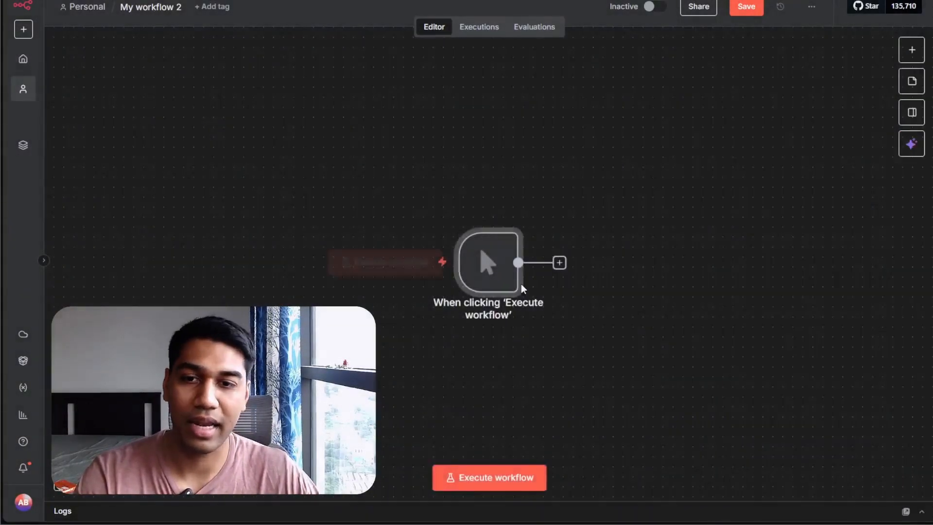
{"action": "left_click", "coordinate": [560, 263]}
{"action": "type", "text": "goog"}
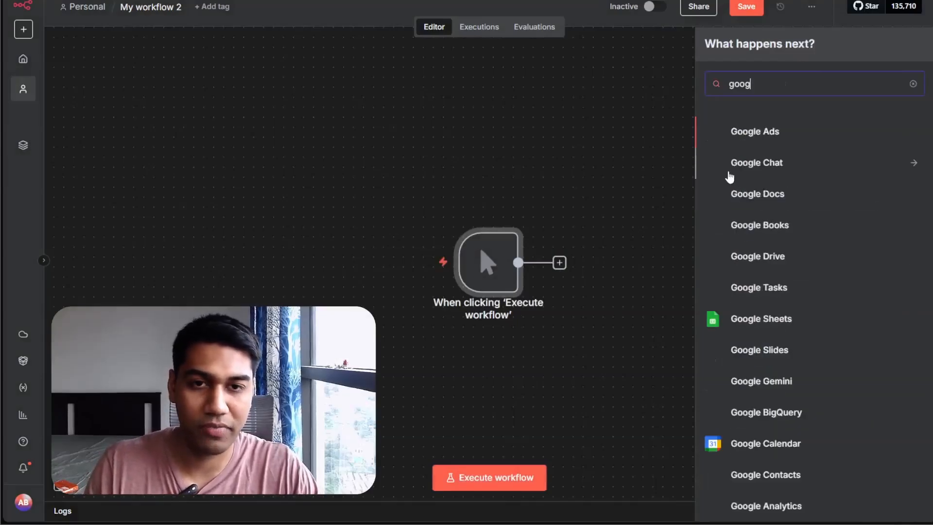
{"action": "left_click", "coordinate": [745, 323]}
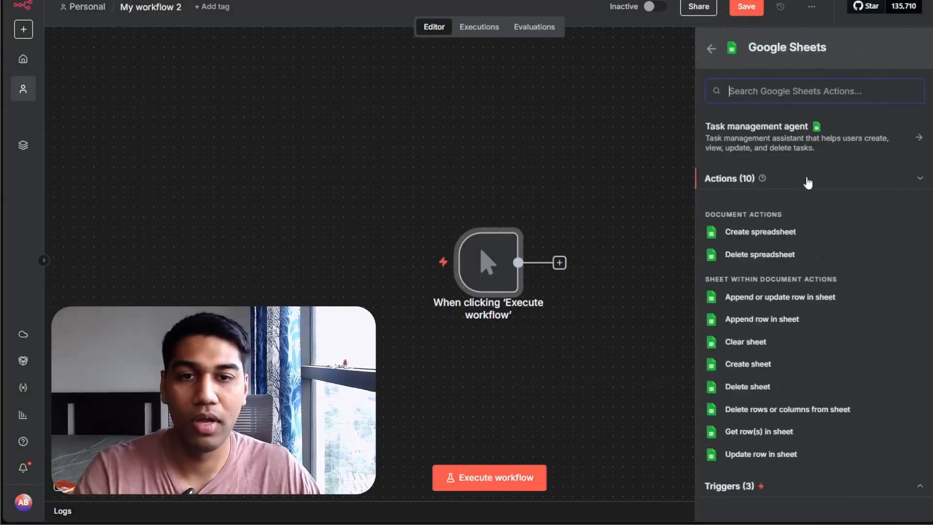
{"action": "left_click", "coordinate": [760, 231]}
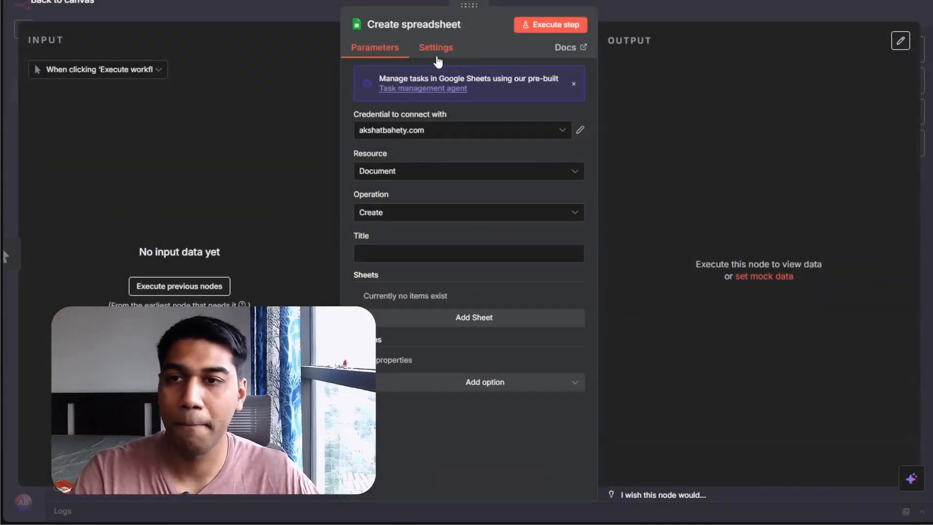
Create a new Google Sheets OAuth2 credential by signing in with a Google account
{"action": "left_click", "coordinate": [470, 132]}
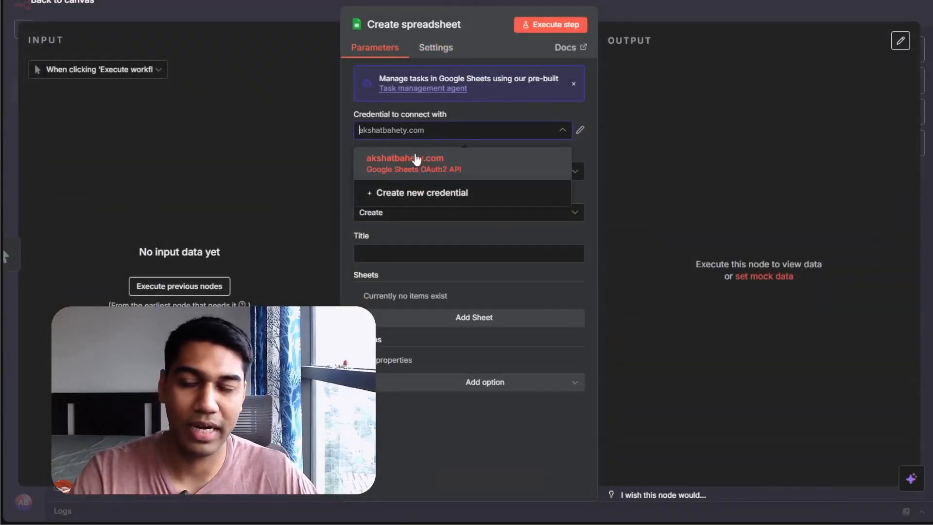
{"action": "left_click", "coordinate": [416, 193]}
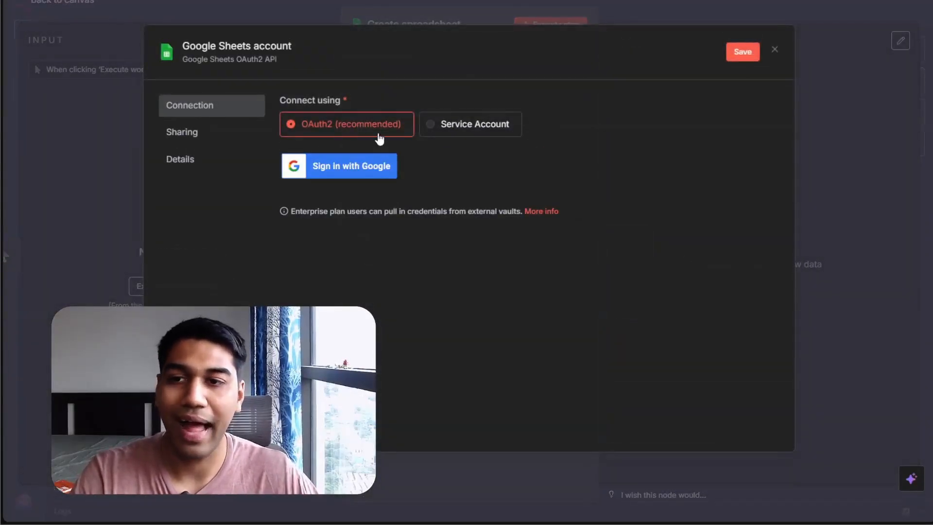
{"action": "left_click", "coordinate": [325, 159]}
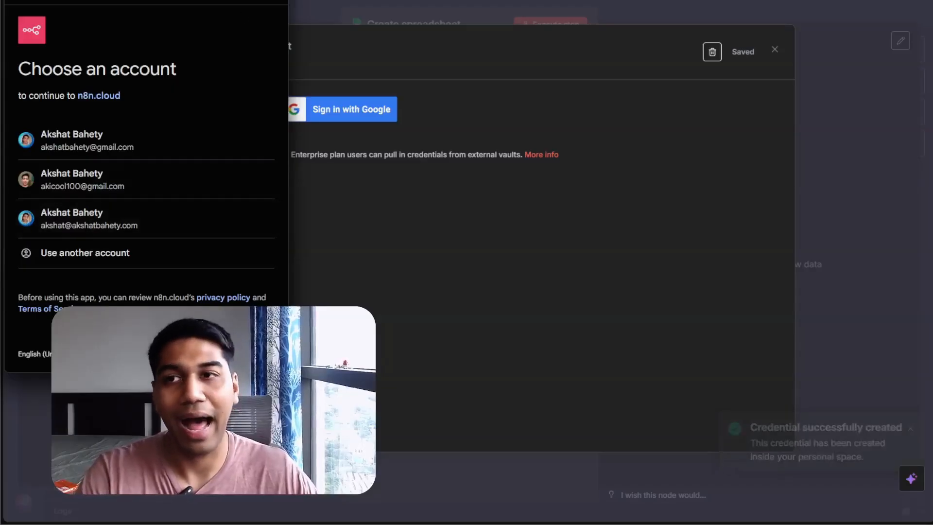
{"action": "left_click", "coordinate": [103, 216]}
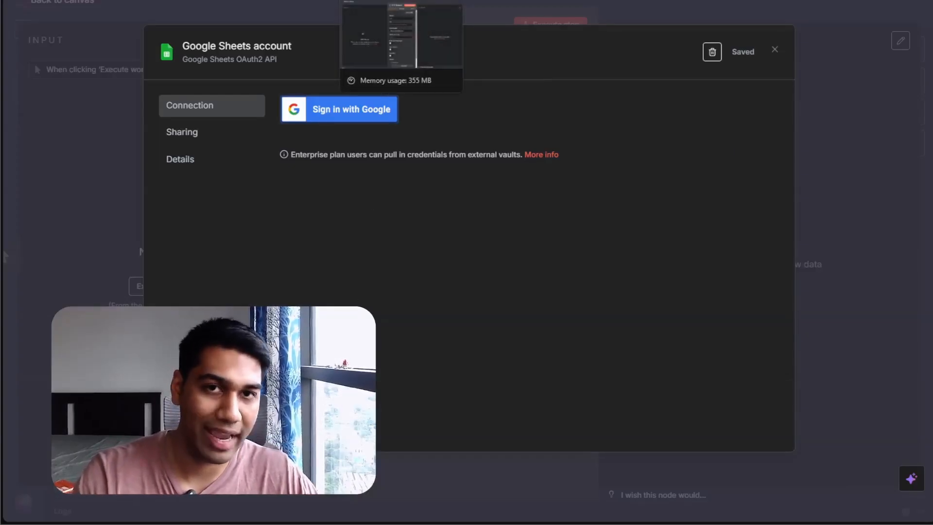
Open the Create spreadsheet node in another workflow and review its credential choices
{"action": "left_click", "coordinate": [402, 1]}
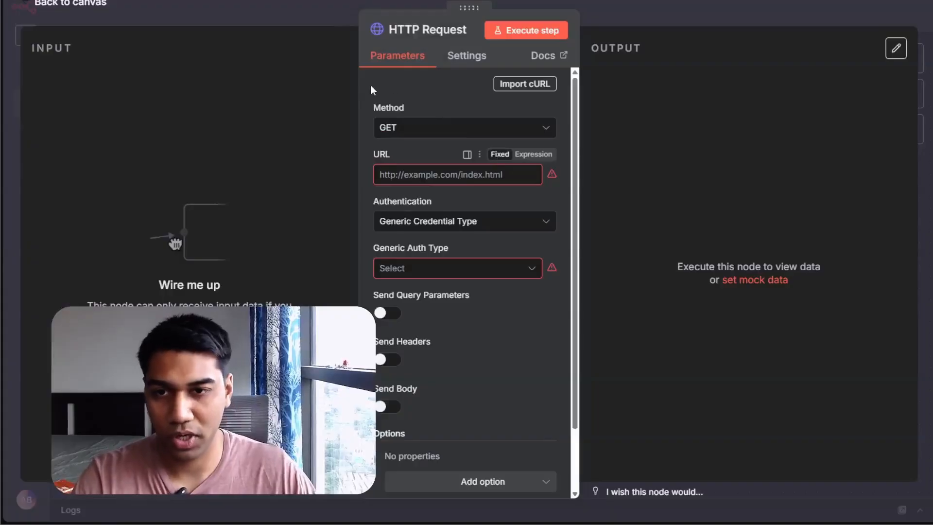
{"action": "left_click", "coordinate": [666, 23]}
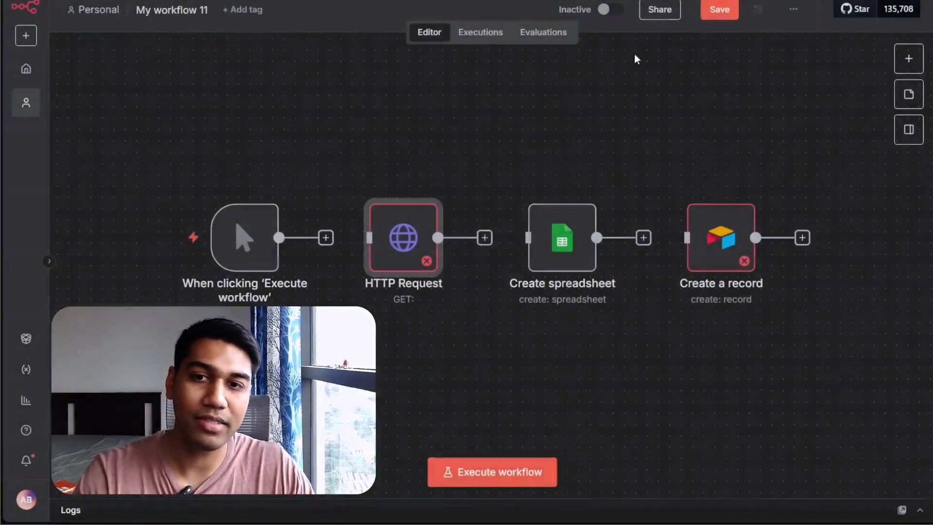
{"action": "double_click", "coordinate": [562, 234]}
{"action": "left_click", "coordinate": [454, 98]}
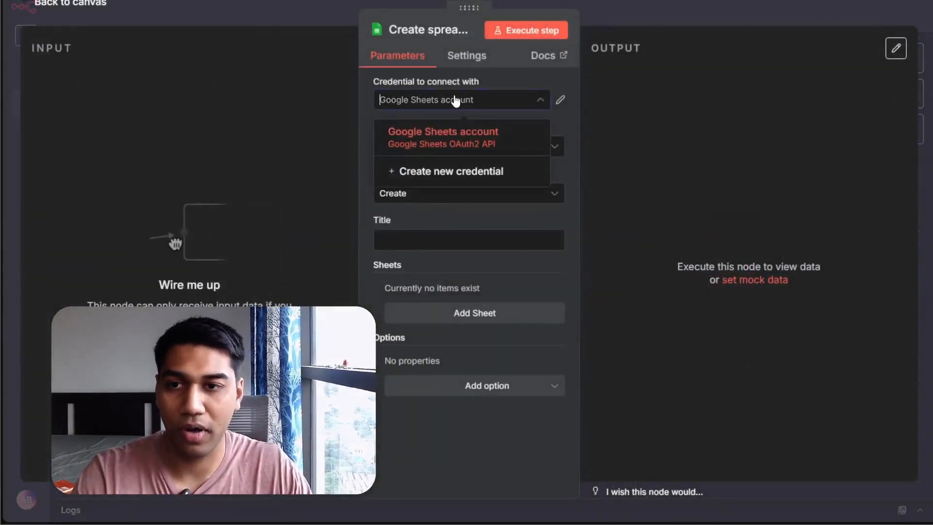
{"action": "left_click", "coordinate": [409, 174]}
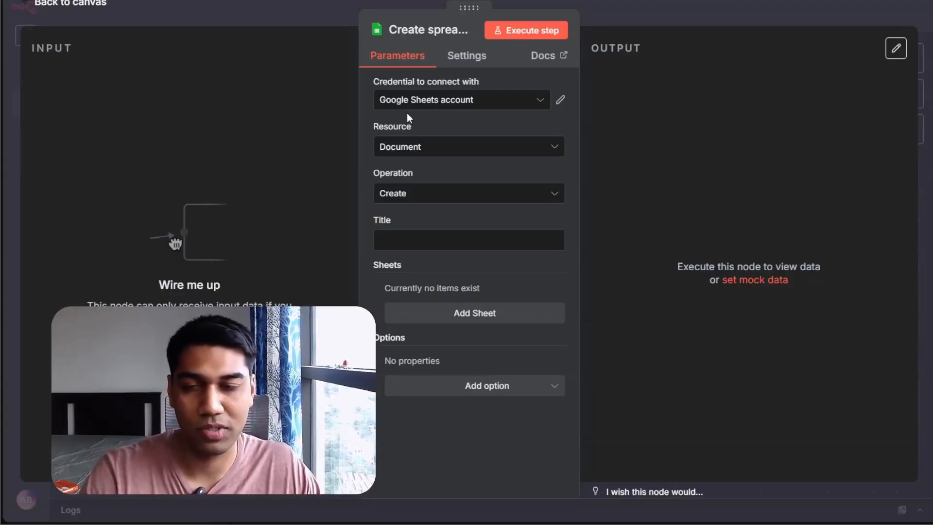
{"action": "left_click", "coordinate": [417, 100]}
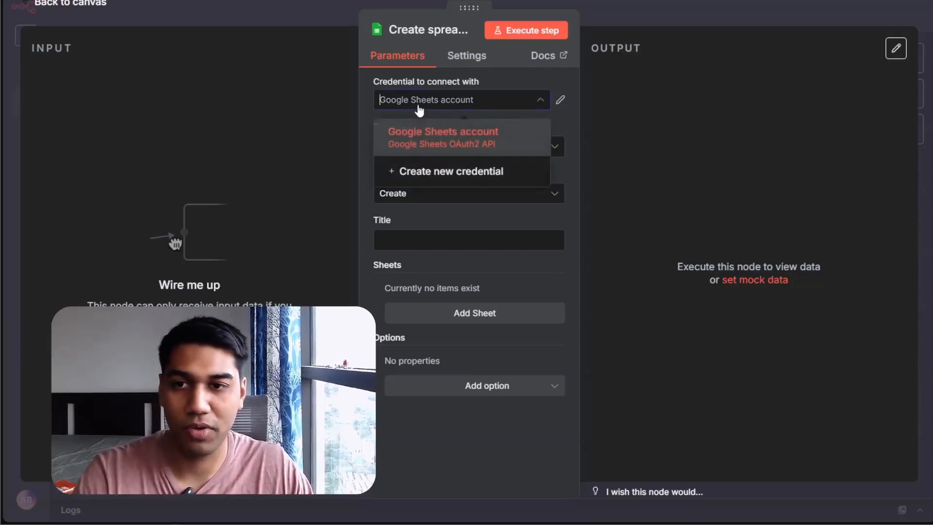
{"action": "left_click", "coordinate": [420, 162]}
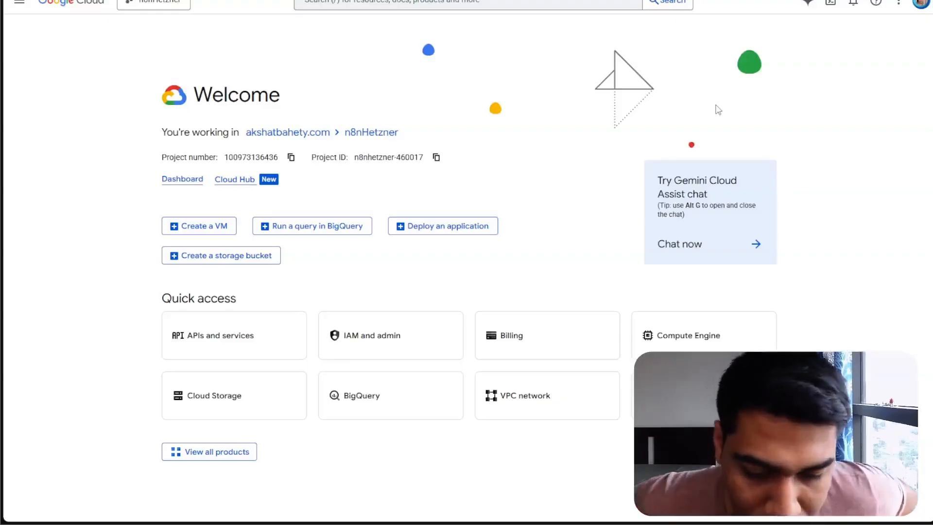
Open cloud.google.com in a new browser tab
{"action": "key", "text": "ctrl+t"}
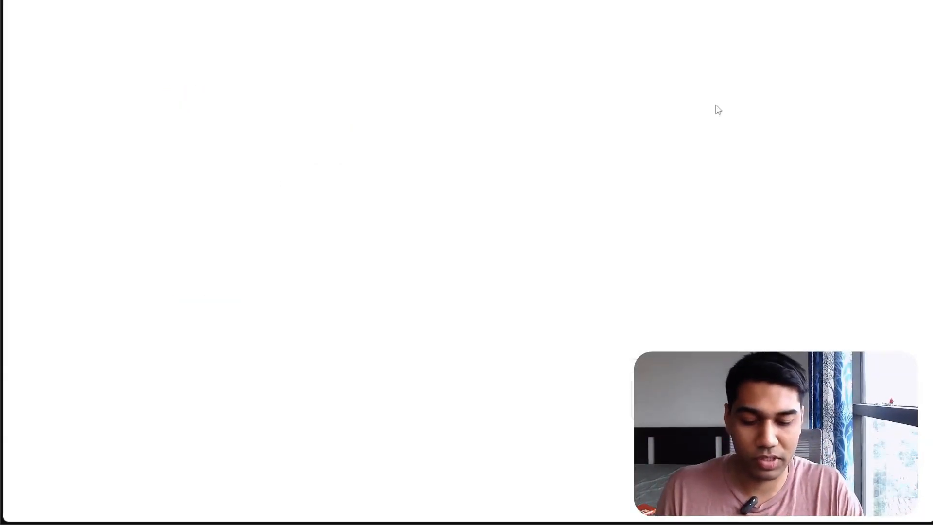
{"action": "type", "text": "cloud.google.com"}
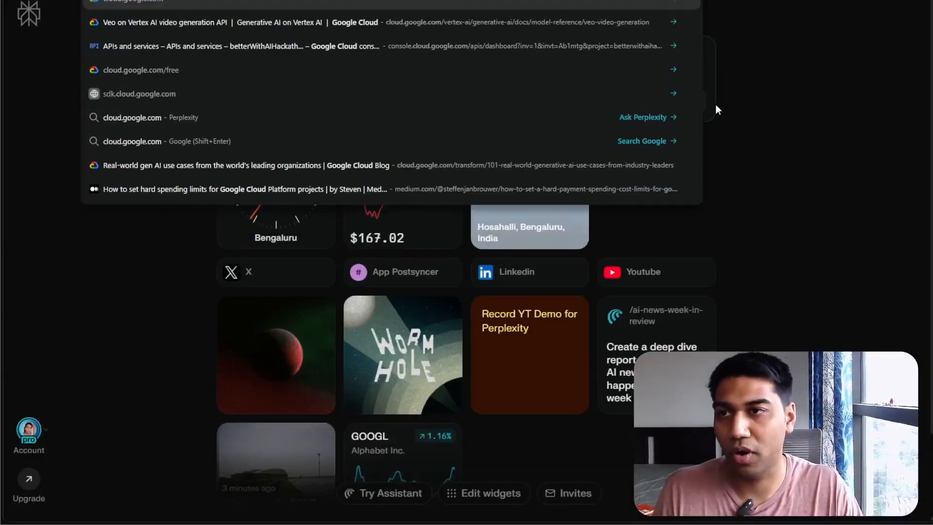
{"action": "key", "text": "Return"}
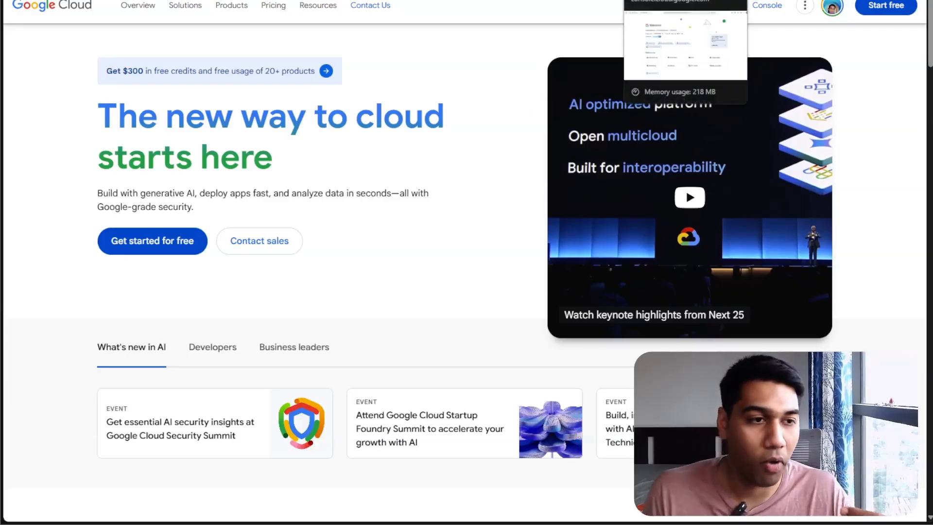
Create a new Google Cloud project named ytDemo from the project selector
{"action": "left_click", "coordinate": [661, 0]}
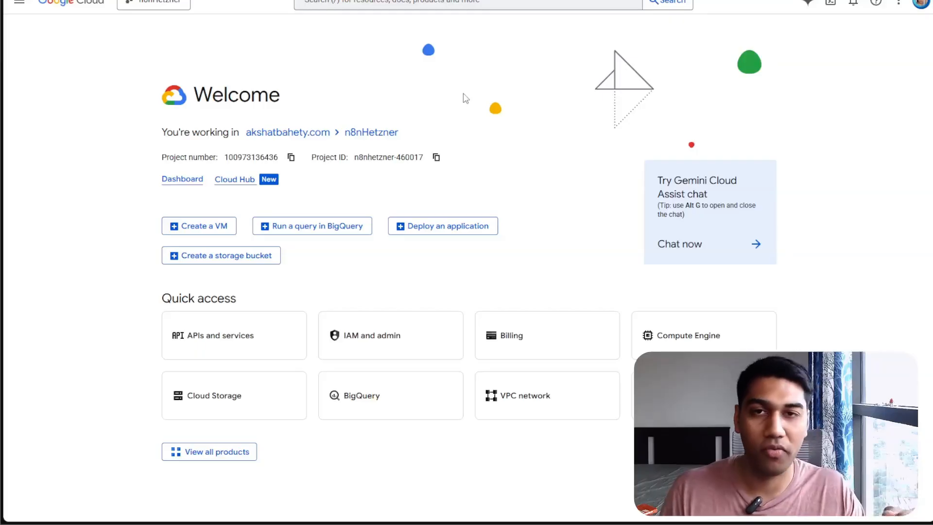
{"action": "left_click", "coordinate": [153, 4]}
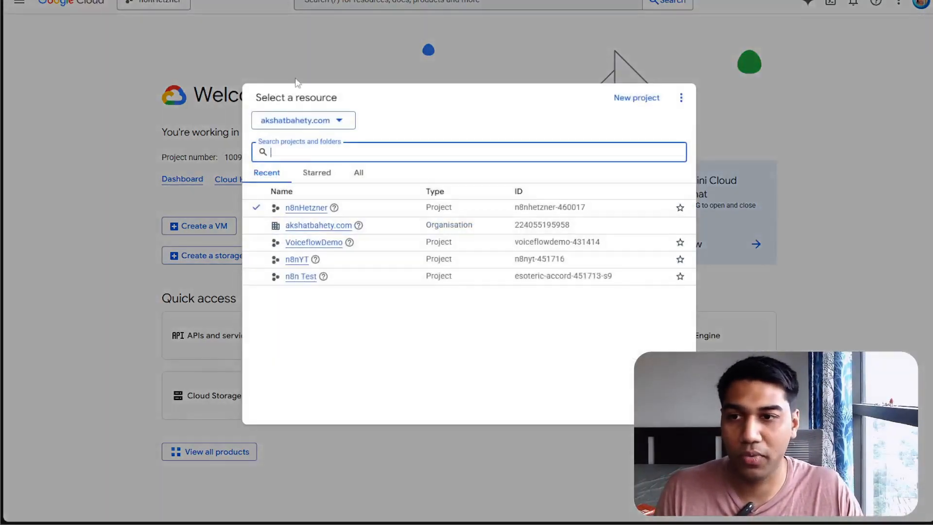
{"action": "left_click", "coordinate": [642, 99]}
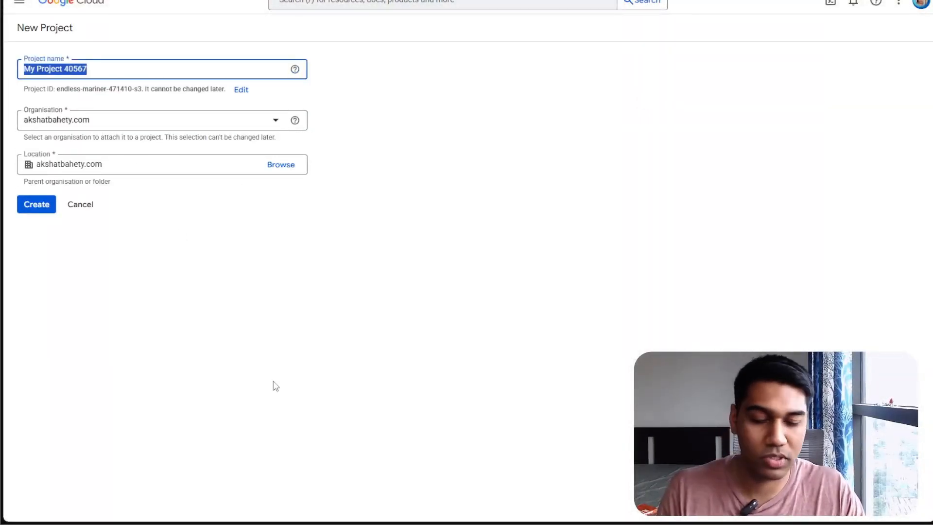
{"action": "key", "text": "BackSpace"}
{"action": "type", "text": "ytDemo"}
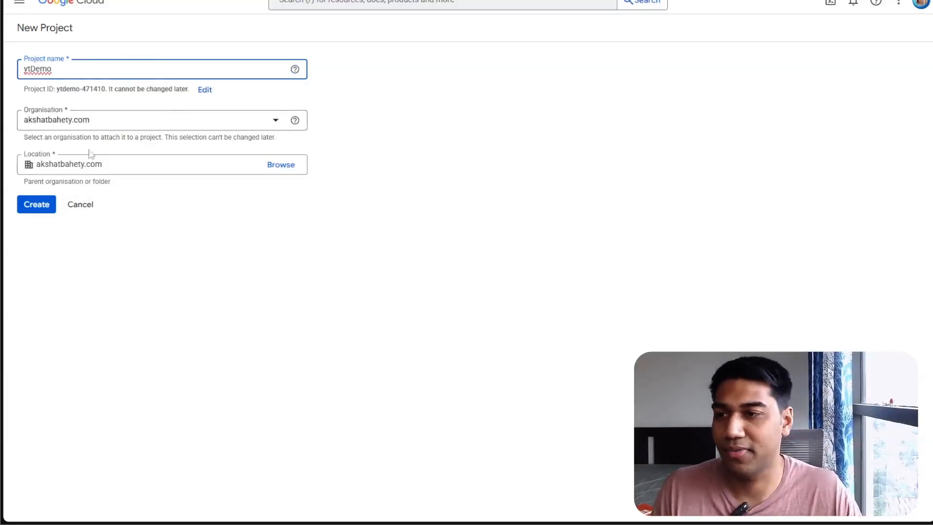
{"action": "left_click", "coordinate": [34, 205]}
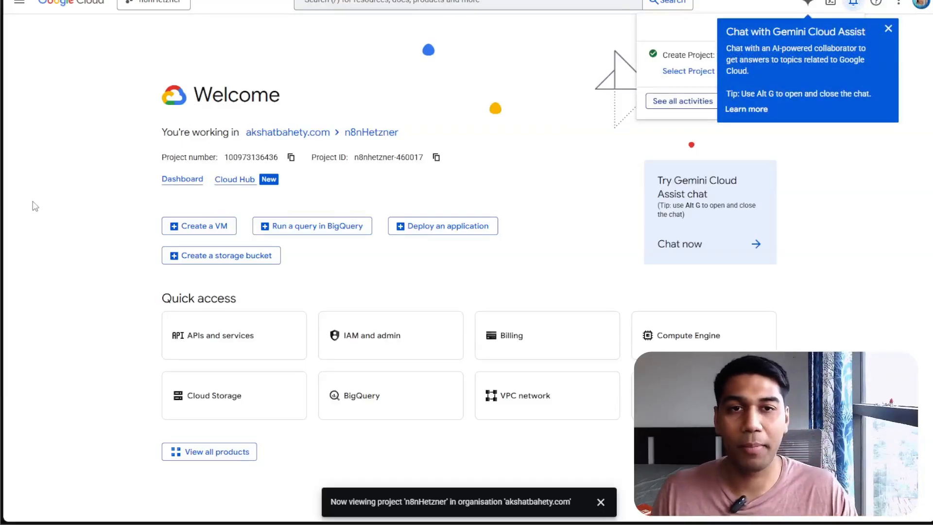
Switch the console to the new ytDemo project from the notification
{"action": "left_click", "coordinate": [889, 29]}
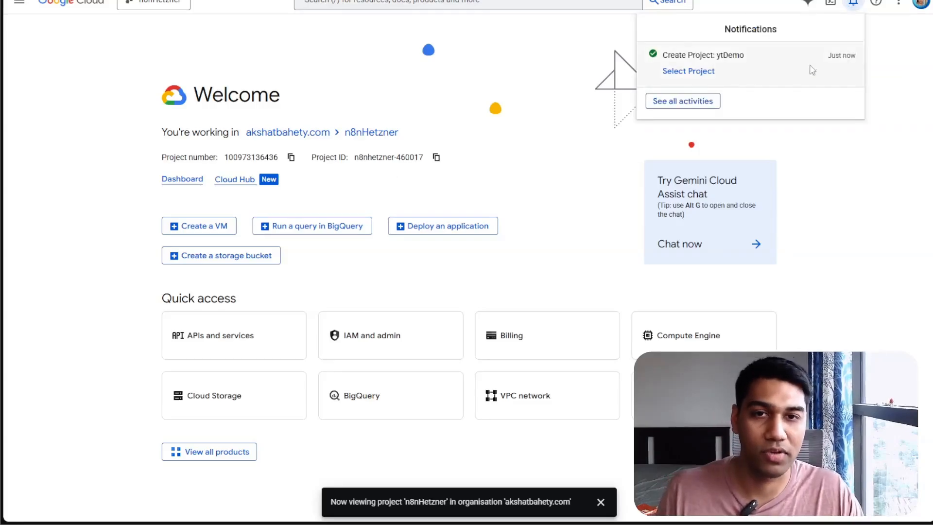
{"action": "left_click", "coordinate": [688, 72]}
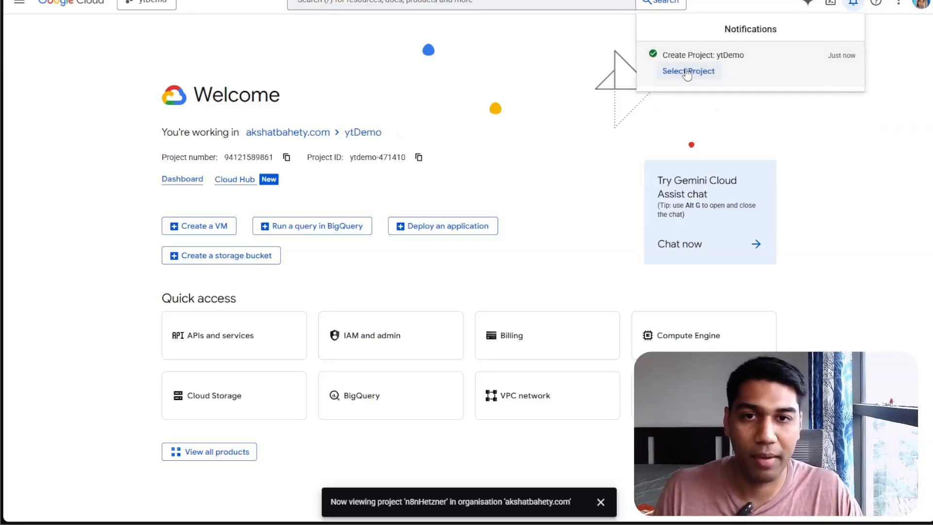
{"action": "left_click", "coordinate": [614, 139]}
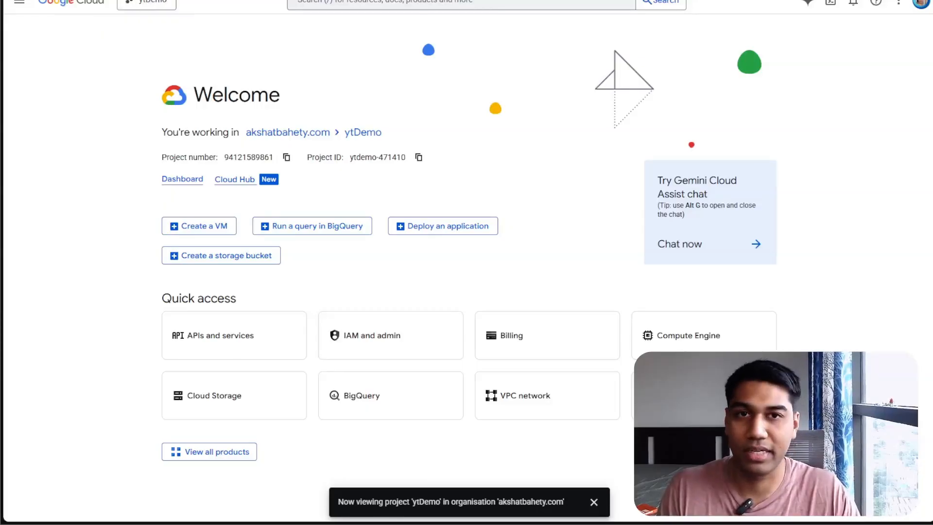
{"action": "key", "text": "super+Return"}
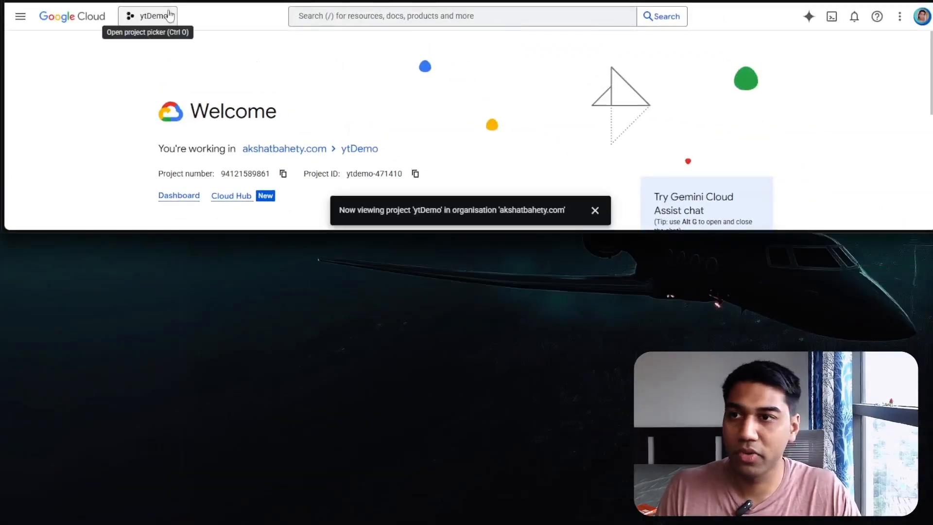
{"action": "left_click_drag", "start_coordinate": [630, 0], "coordinate": [630, 24]}
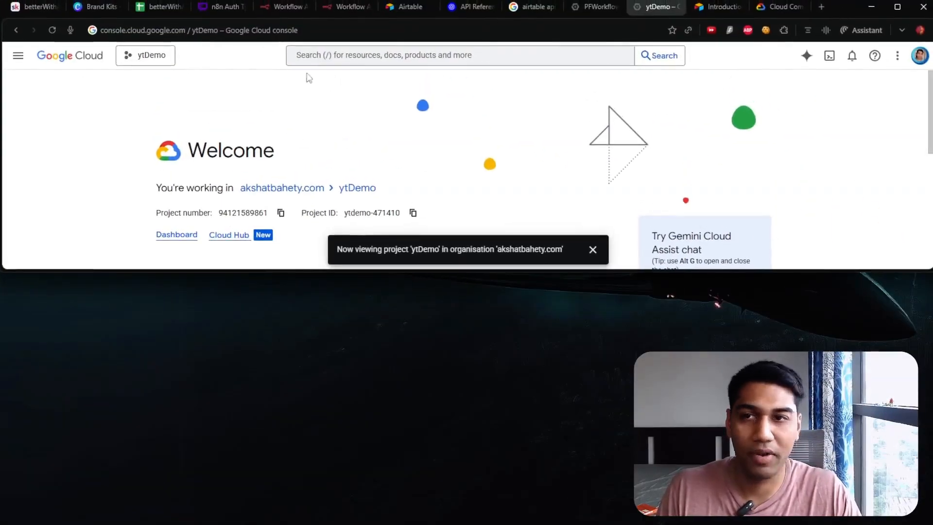
{"action": "left_click", "coordinate": [155, 54]}
{"action": "left_click", "coordinate": [167, 82]}
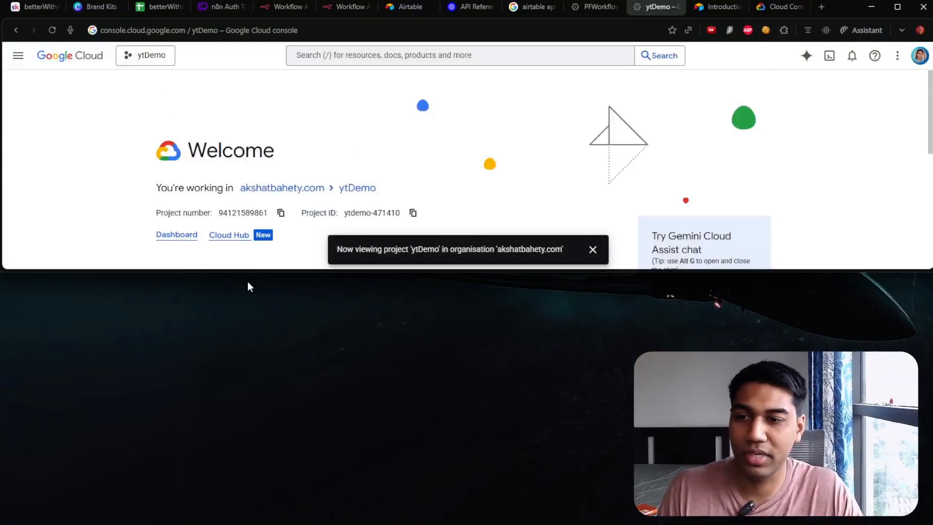
{"action": "left_click_drag", "start_coordinate": [244, 273], "coordinate": [243, 522]}
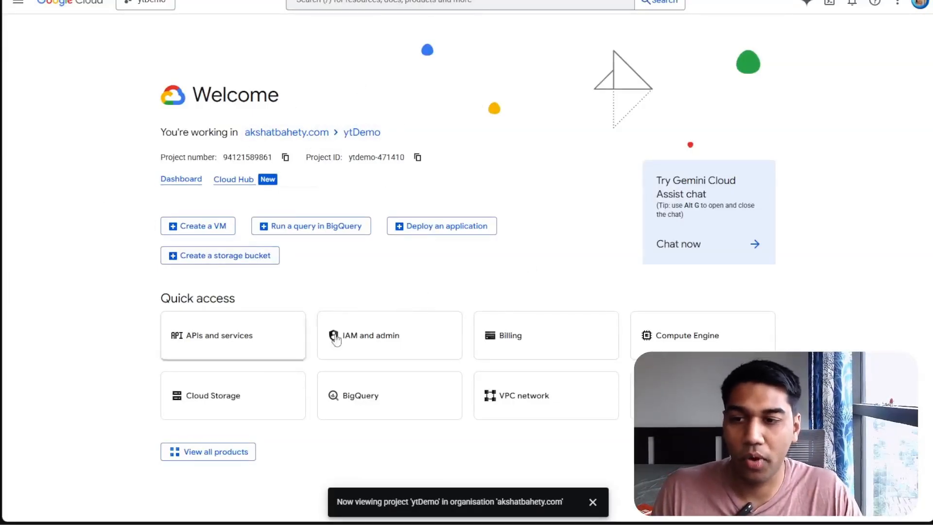
Find the Google Sheets API in the API library and enable it for the project
{"action": "left_click", "coordinate": [256, 343]}
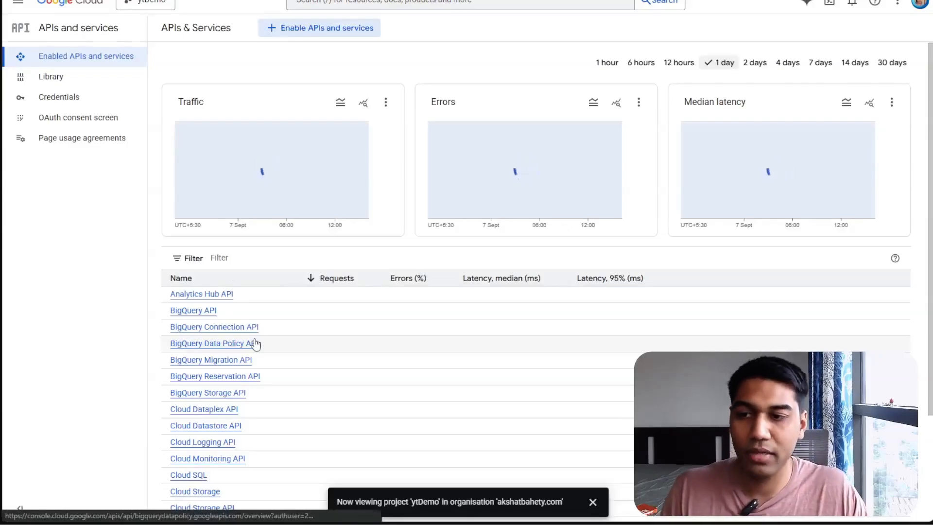
{"action": "left_click", "coordinate": [343, 29]}
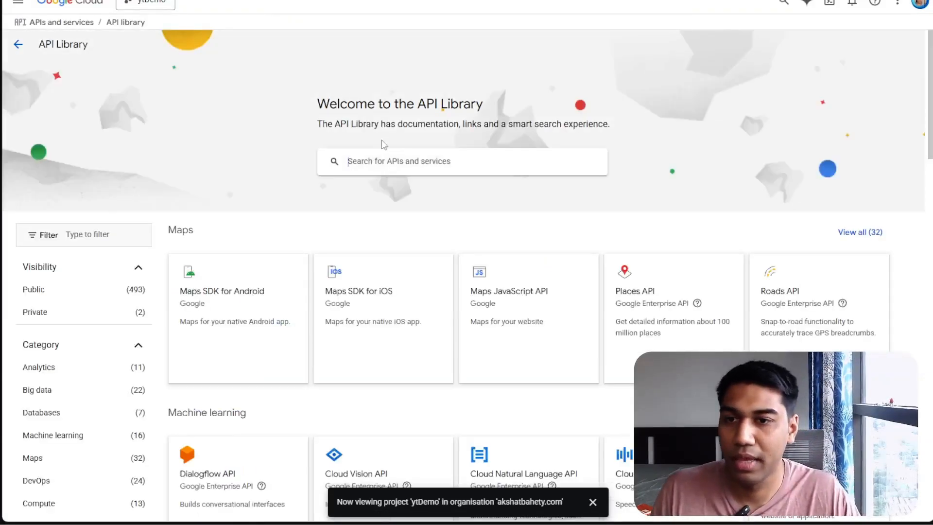
{"action": "left_click", "coordinate": [398, 158]}
{"action": "type", "text": "sheets"}
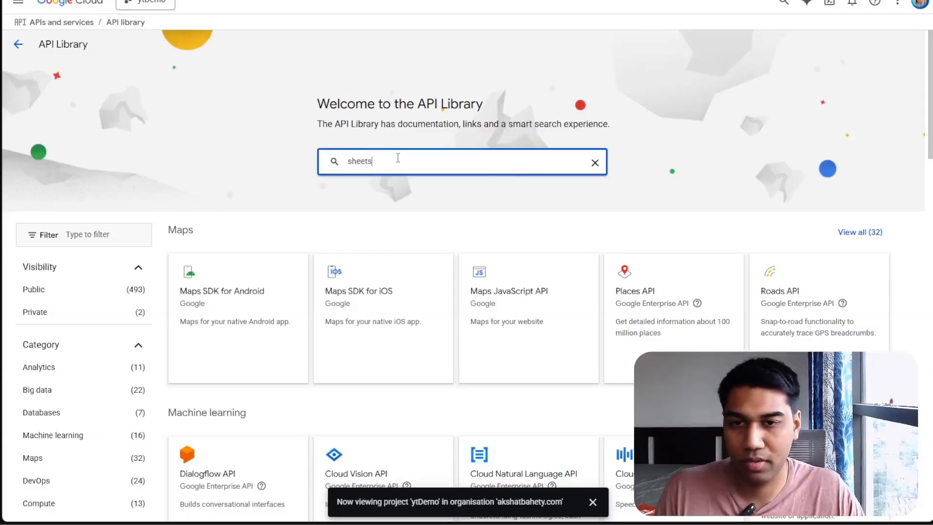
{"action": "key", "text": "Return"}
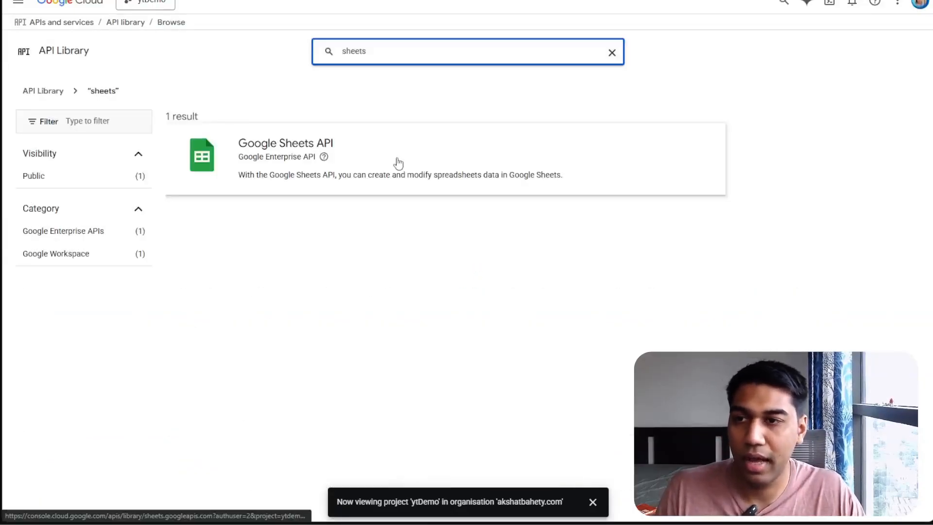
{"action": "left_click", "coordinate": [399, 163]}
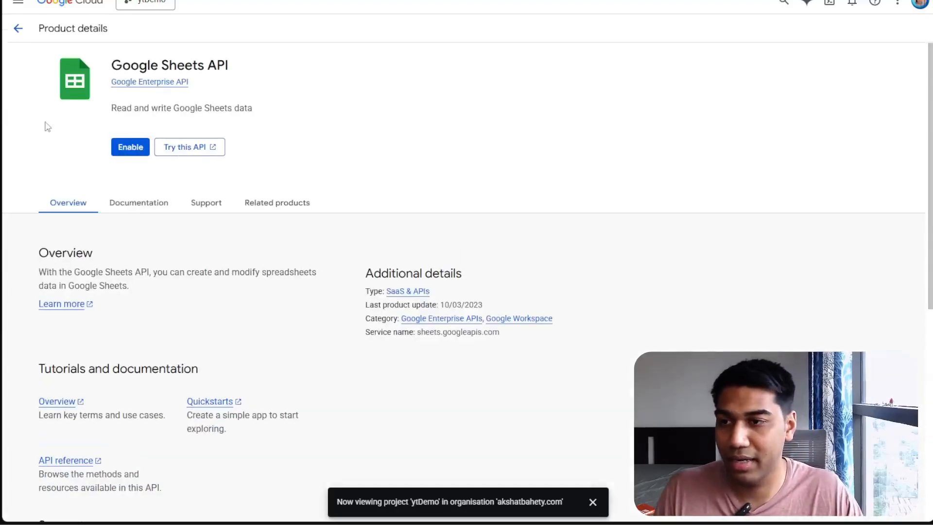
{"action": "left_click", "coordinate": [133, 148]}
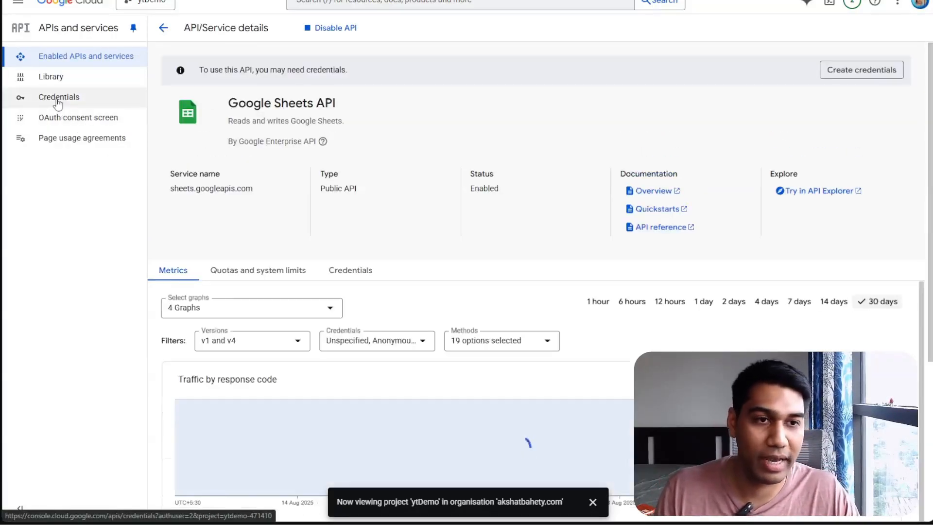
Start creating an OAuth client ID from the Credentials page and open the consent screen configuration
{"action": "key", "text": "ctrl+plus"}
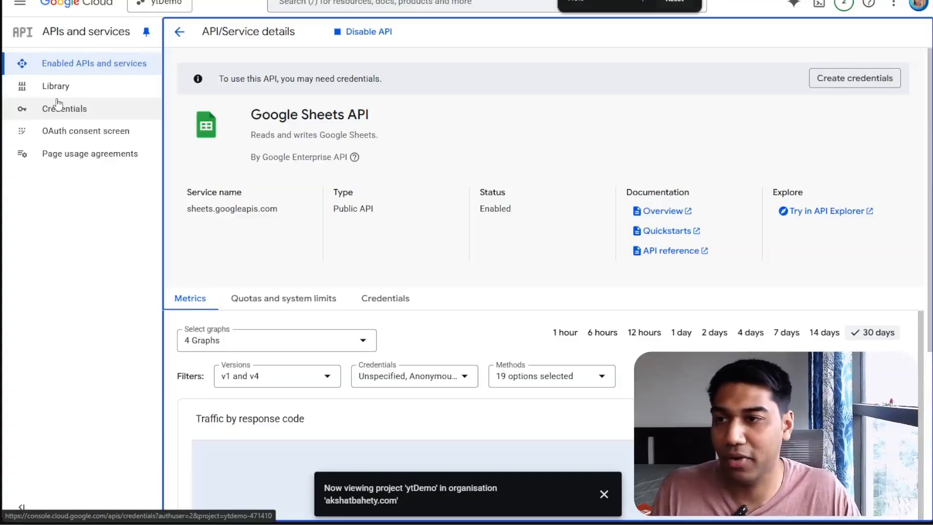
{"action": "left_click", "coordinate": [56, 108]}
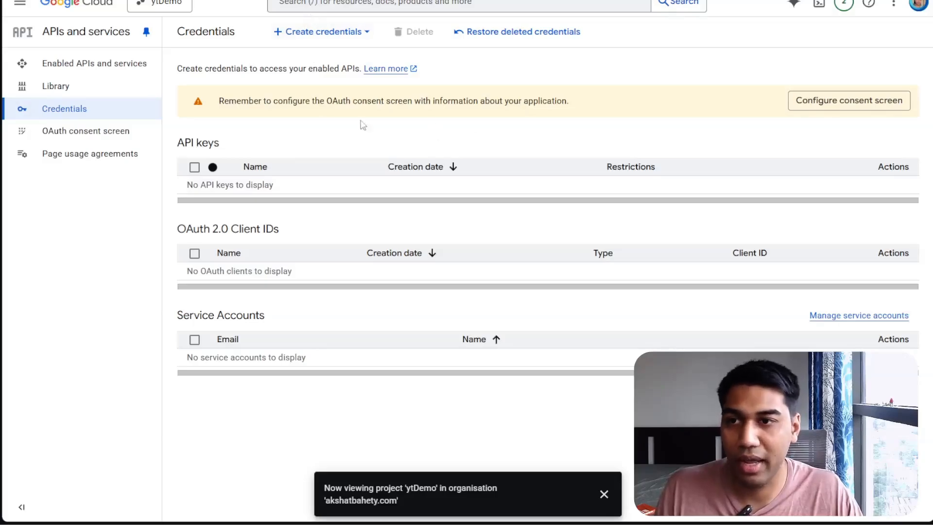
{"action": "left_click_drag", "start_coordinate": [305, 101], "coordinate": [437, 101]}
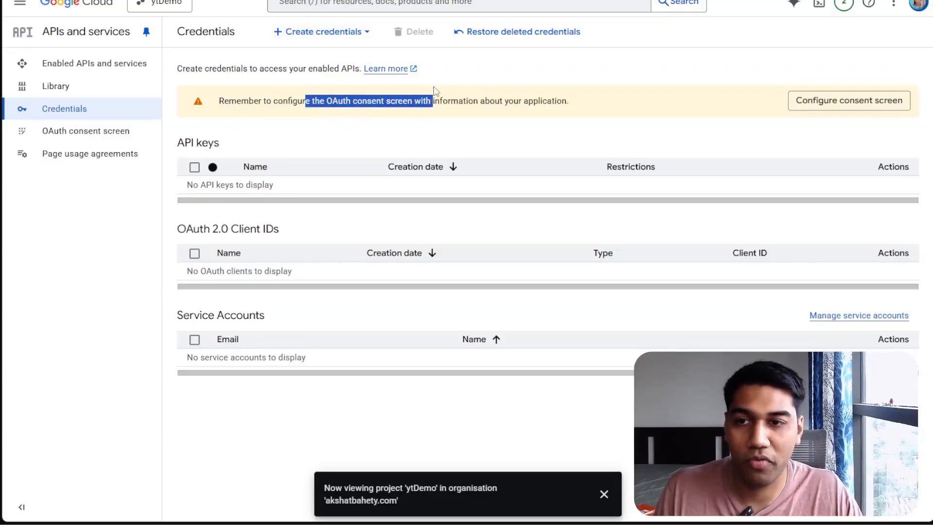
{"action": "left_click", "coordinate": [412, 134]}
{"action": "left_click", "coordinate": [329, 32]}
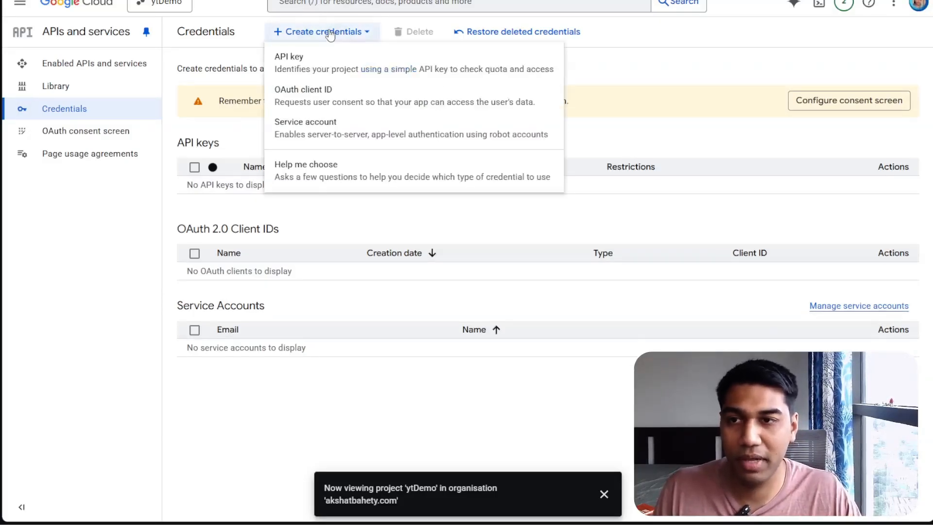
{"action": "left_click", "coordinate": [330, 101]}
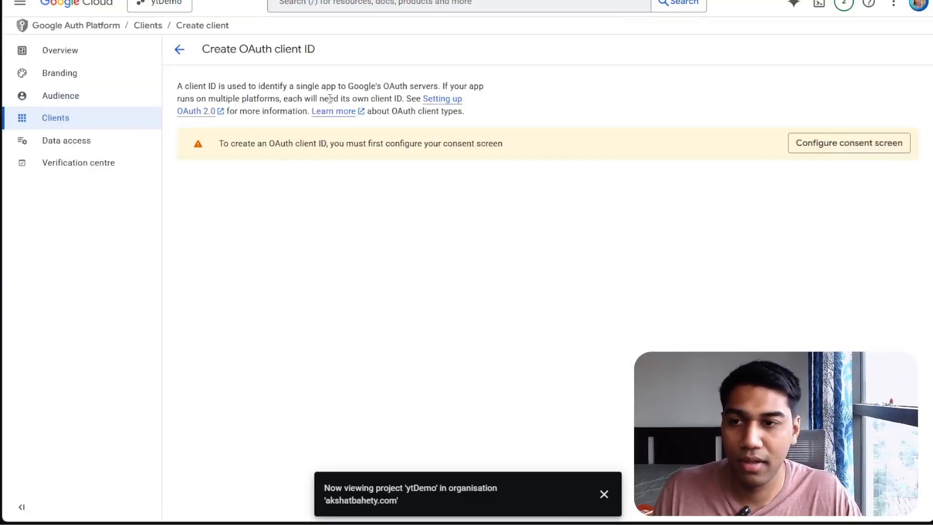
{"action": "left_click", "coordinate": [833, 144]}
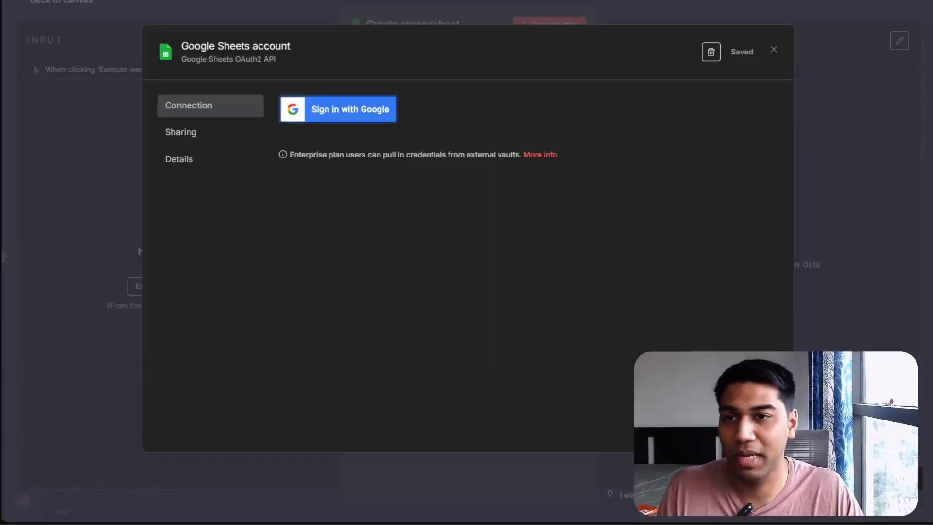
Demonstrate Sign in with Google on the n8n cloud Google Sheets credential by choosing a Google account
{"action": "left_click", "coordinate": [319, 109]}
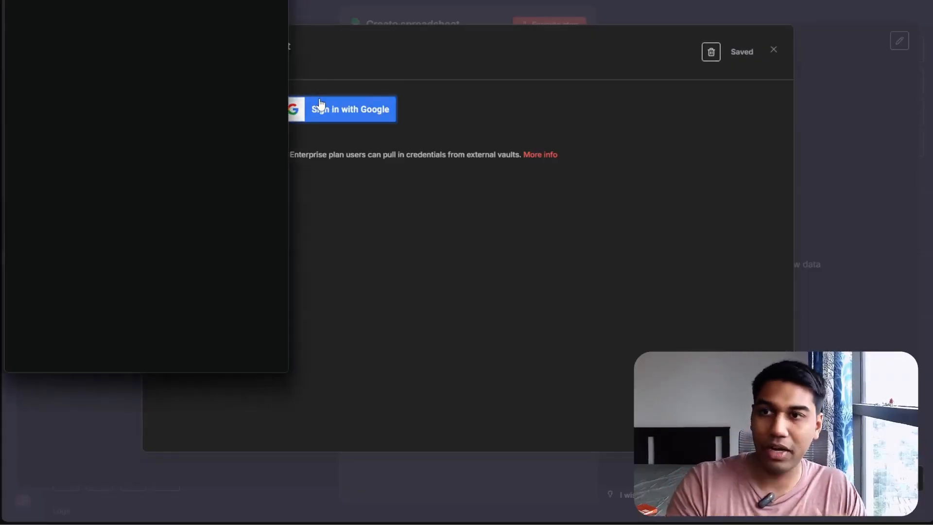
{"action": "left_click_drag", "start_coordinate": [123, 0], "coordinate": [297, 78]}
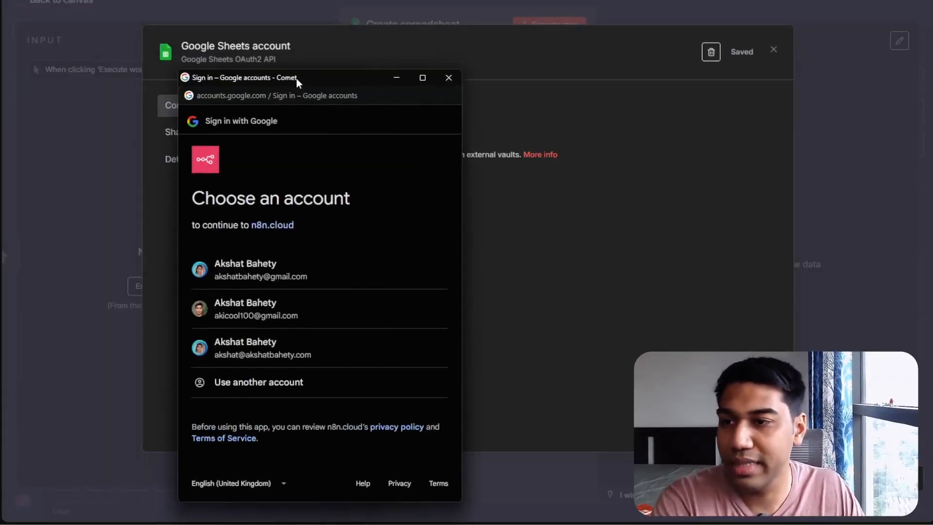
{"action": "left_click", "coordinate": [268, 362]}
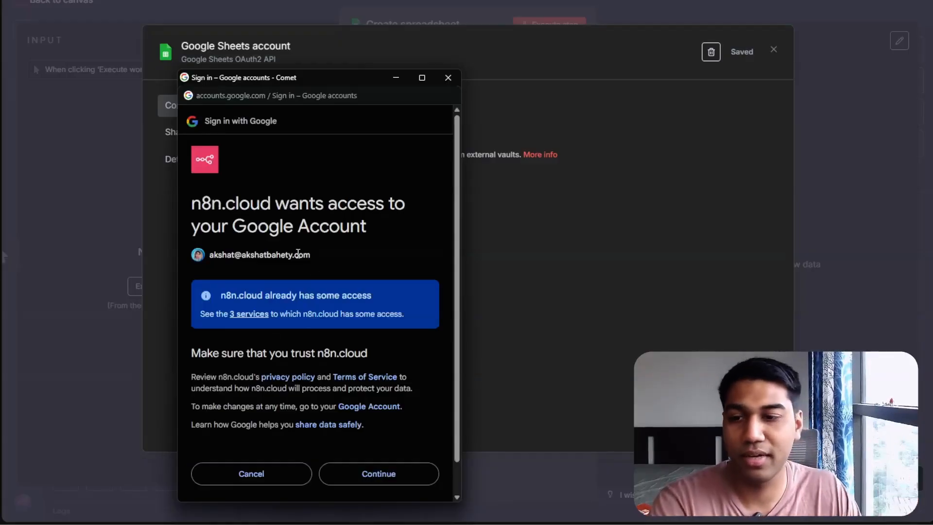
{"action": "left_click_drag", "start_coordinate": [185, 209], "coordinate": [269, 202]}
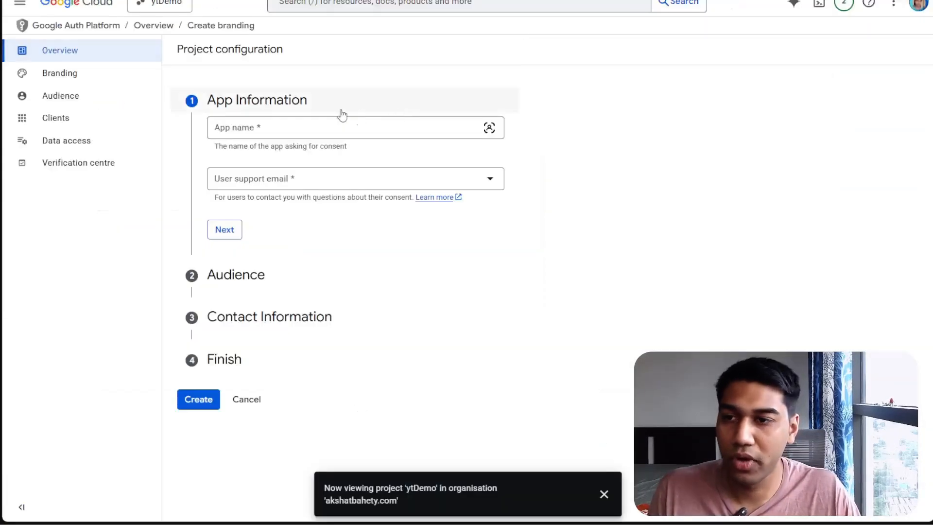
Name the consent app n8n_demo and choose the user support email address
{"action": "left_click", "coordinate": [350, 126]}
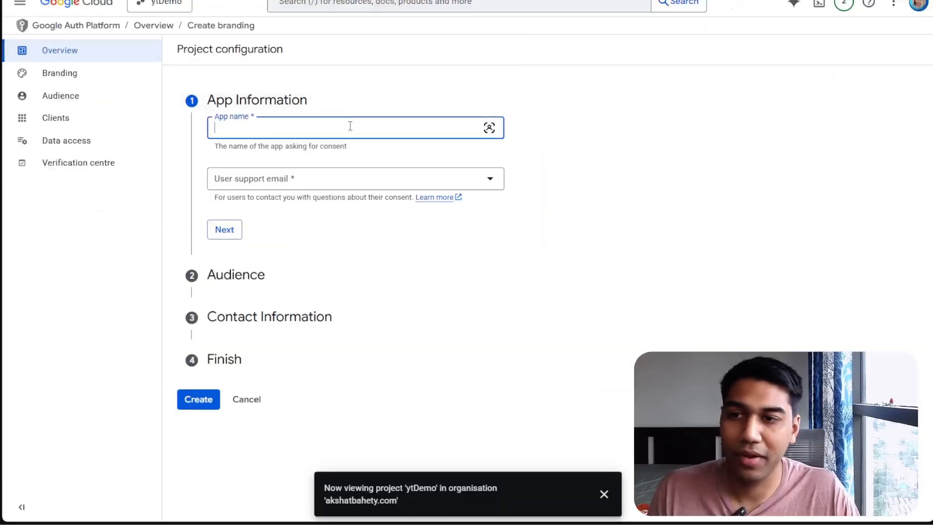
{"action": "type", "text": "n8n"}
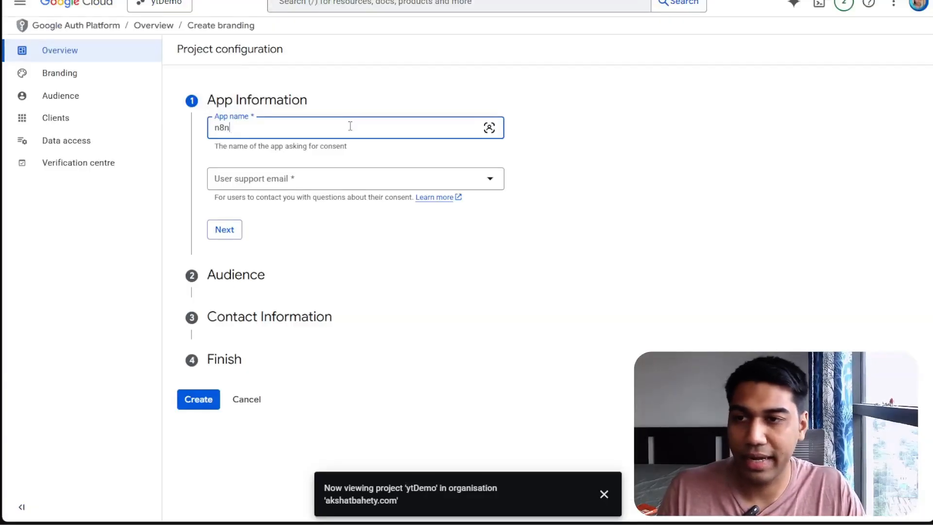
{"action": "key", "text": "Return"}
{"action": "left_click", "coordinate": [350, 126]}
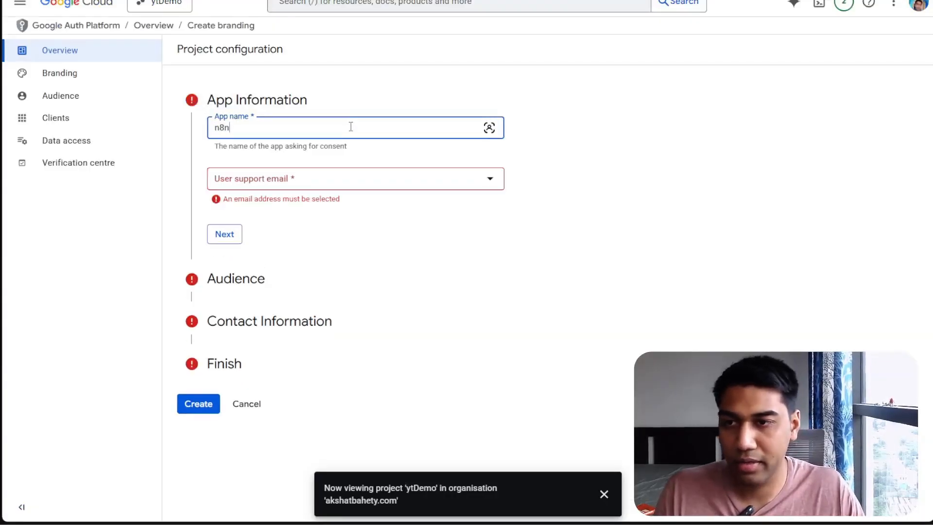
{"action": "type", "text": "/"}
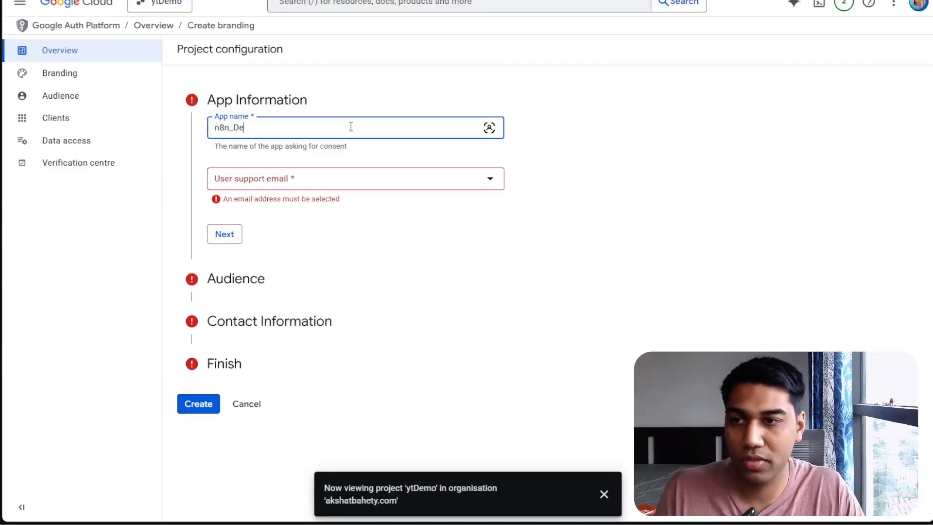
{"action": "type", "text": "demo"}
{"action": "key", "text": "Tab"}
{"action": "key", "text": "Down"}
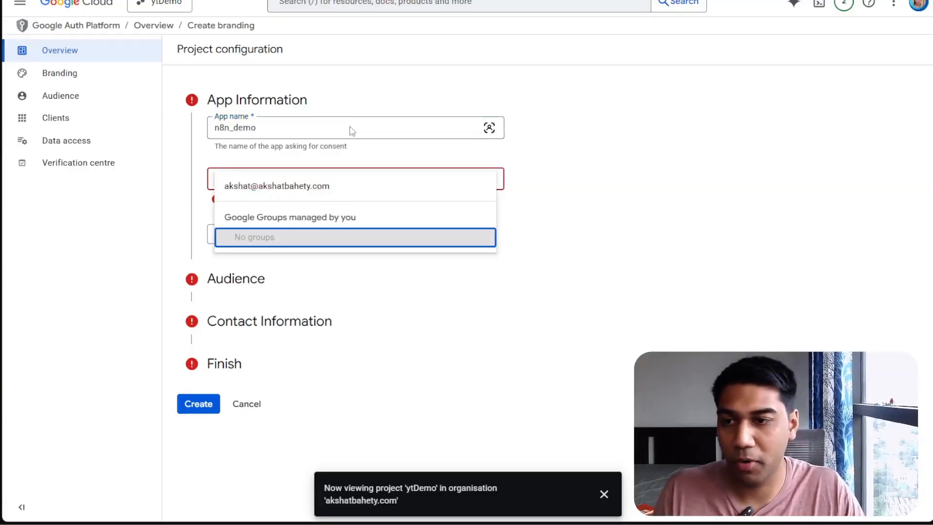
{"action": "key", "text": "Up"}
{"action": "key", "text": "Return"}
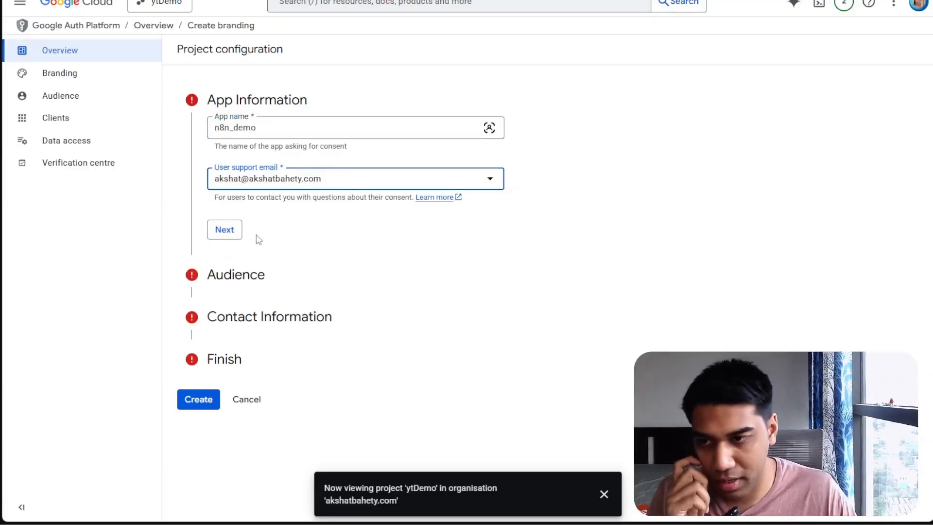
{"action": "left_click", "coordinate": [239, 234]}
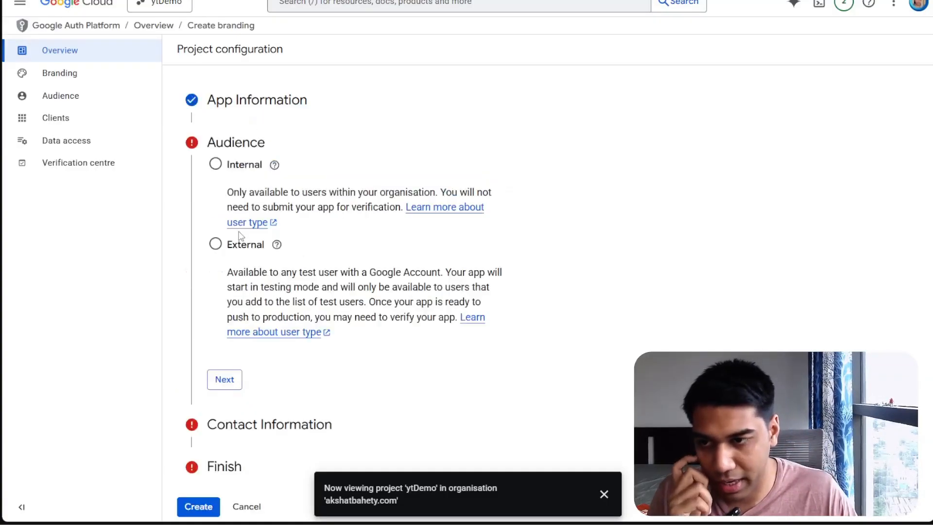
Finish the consent configuration with an Internal audience and the contact email address, and create it
{"action": "left_click", "coordinate": [213, 164]}
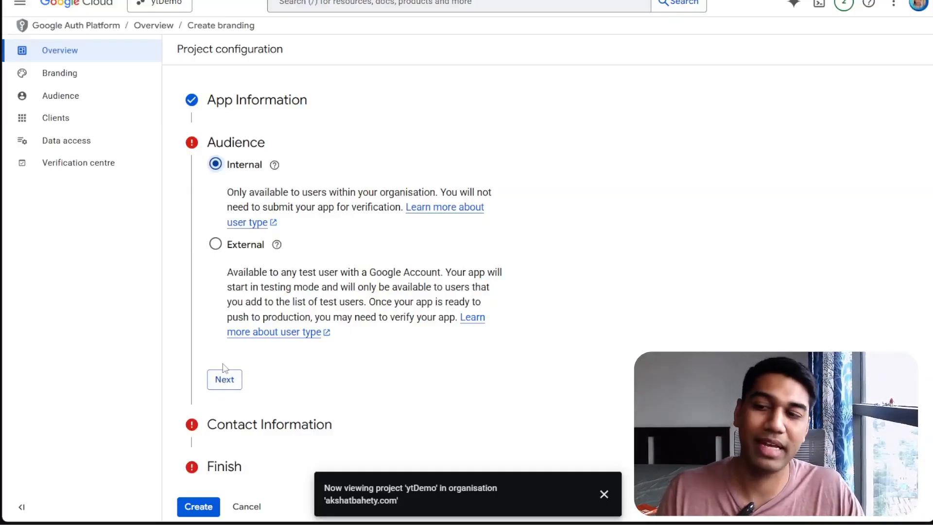
{"action": "left_click", "coordinate": [225, 377]}
{"action": "left_click", "coordinate": [253, 213]}
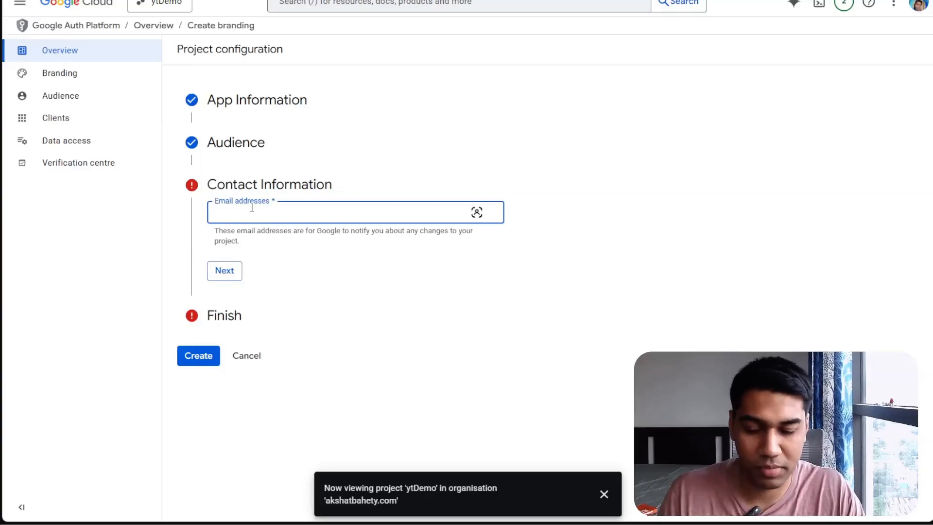
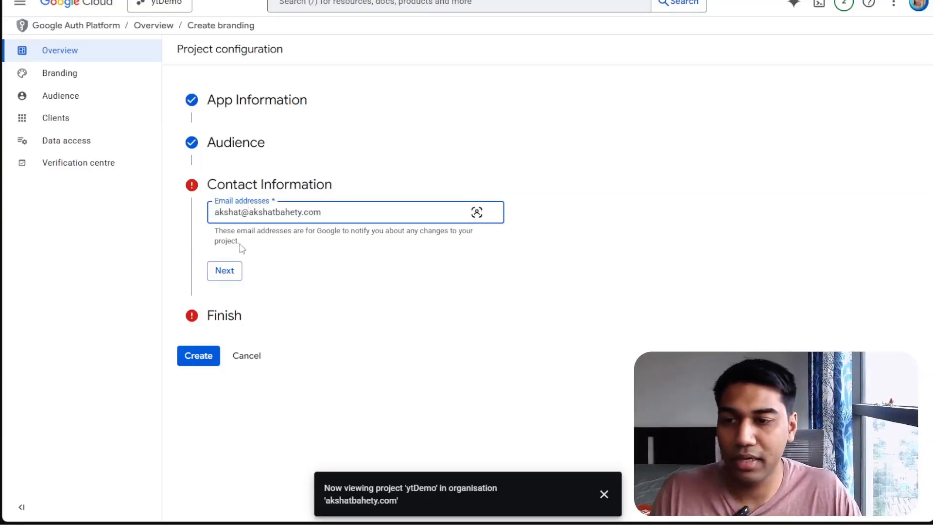
{"action": "left_click", "coordinate": [227, 273]}
{"action": "left_click", "coordinate": [214, 248]}
{"action": "left_click", "coordinate": [233, 282]}
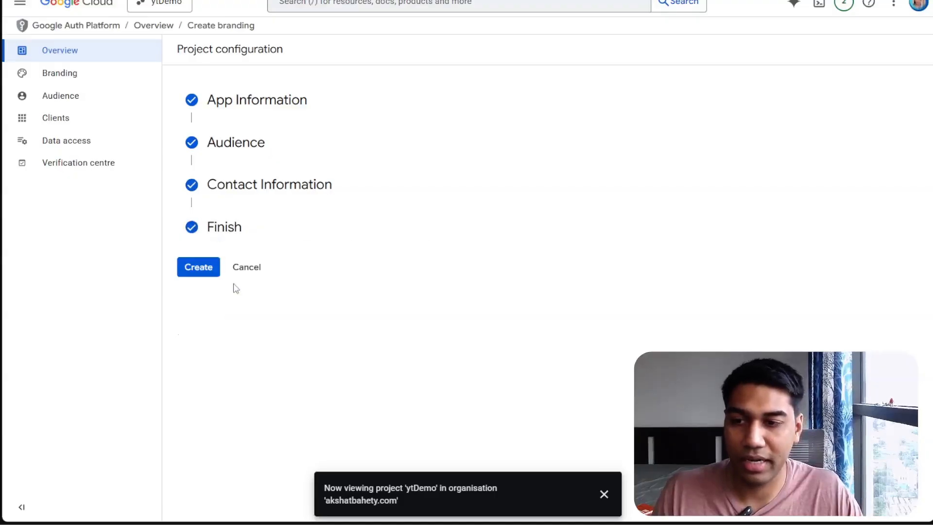
{"action": "left_click", "coordinate": [217, 270]}
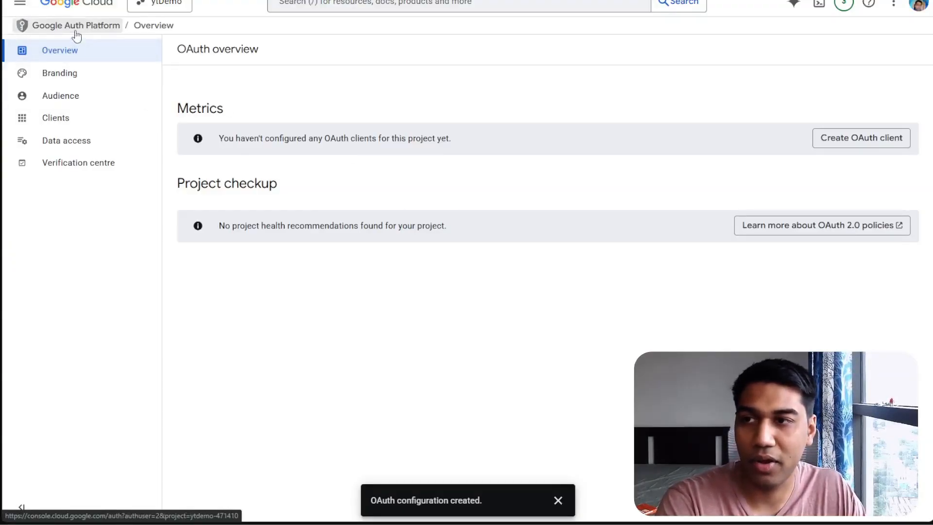
Open the form for creating a new OAuth client under Clients
{"action": "left_click", "coordinate": [146, 4]}
{"action": "left_click", "coordinate": [281, 203]}
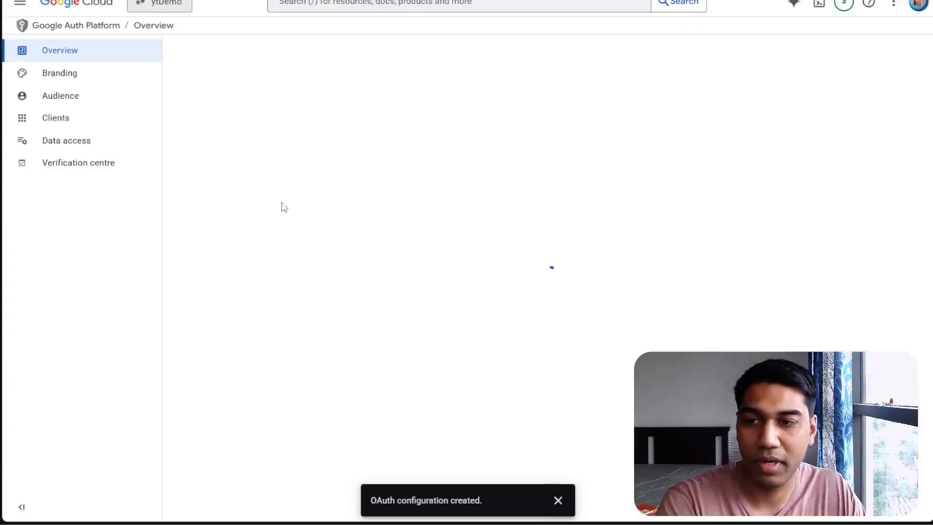
{"action": "left_click", "coordinate": [97, 118]}
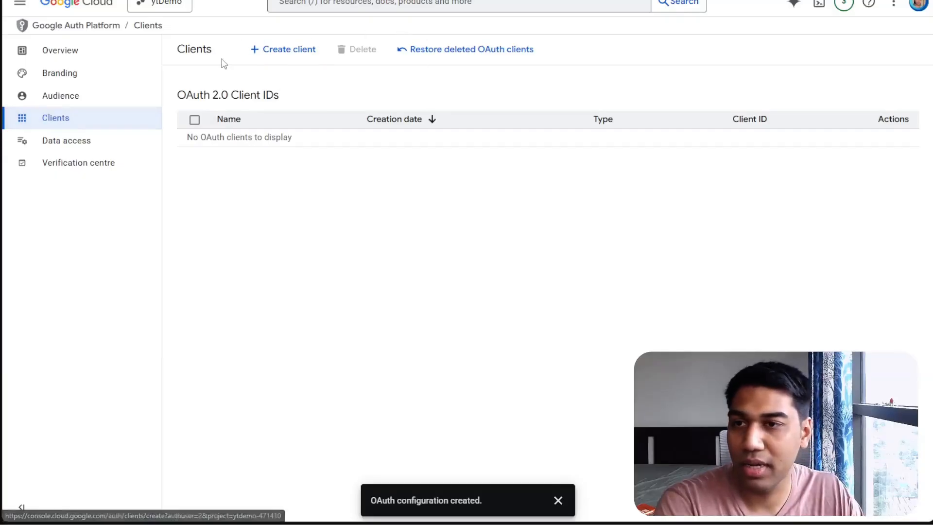
{"action": "left_click", "coordinate": [274, 46]}
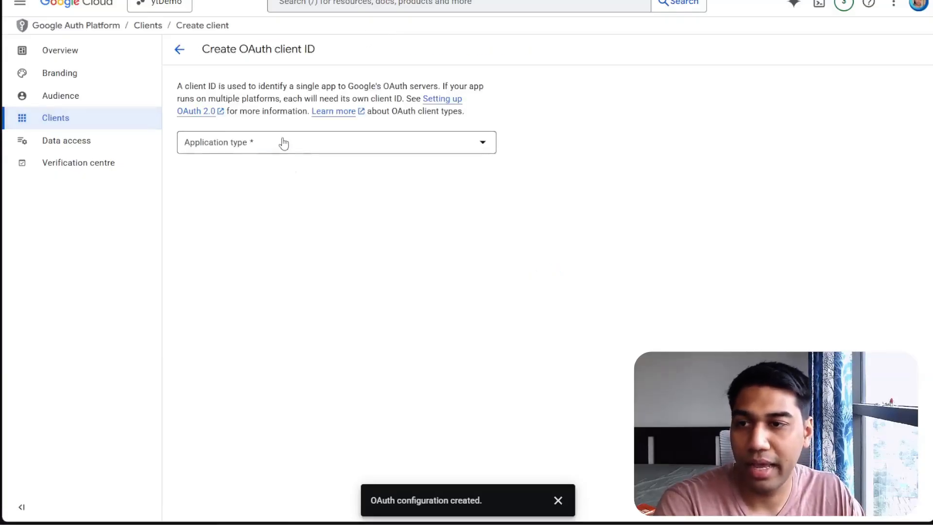
Choose Web application as the OAuth client's application type and name the client n8n
{"action": "left_click", "coordinate": [283, 142]}
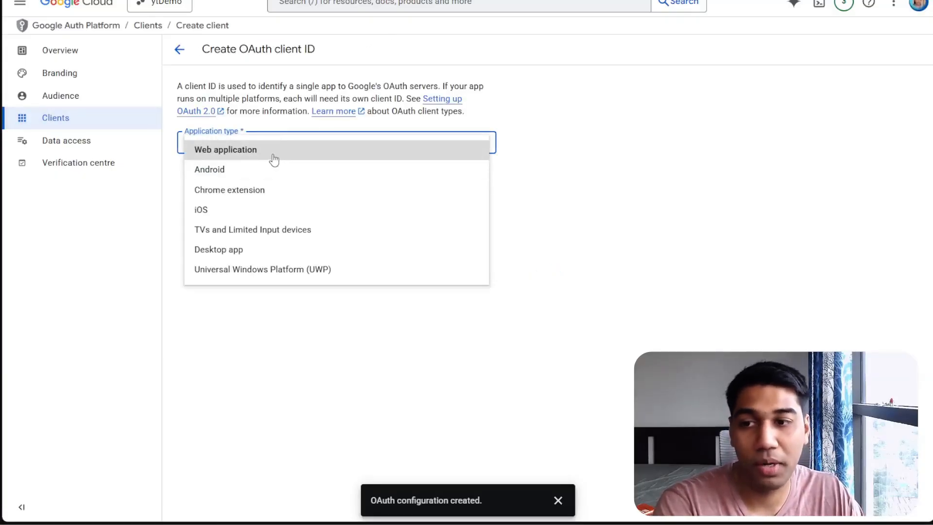
{"action": "left_click", "coordinate": [274, 159]}
{"action": "left_click", "coordinate": [264, 185]}
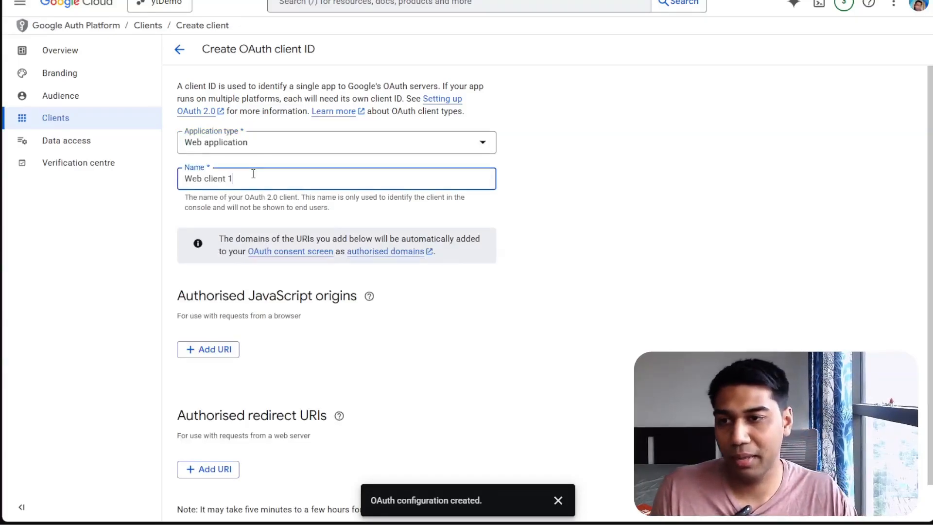
{"action": "triple_click", "coordinate": [253, 175]}
{"action": "type", "text": "n8n"}
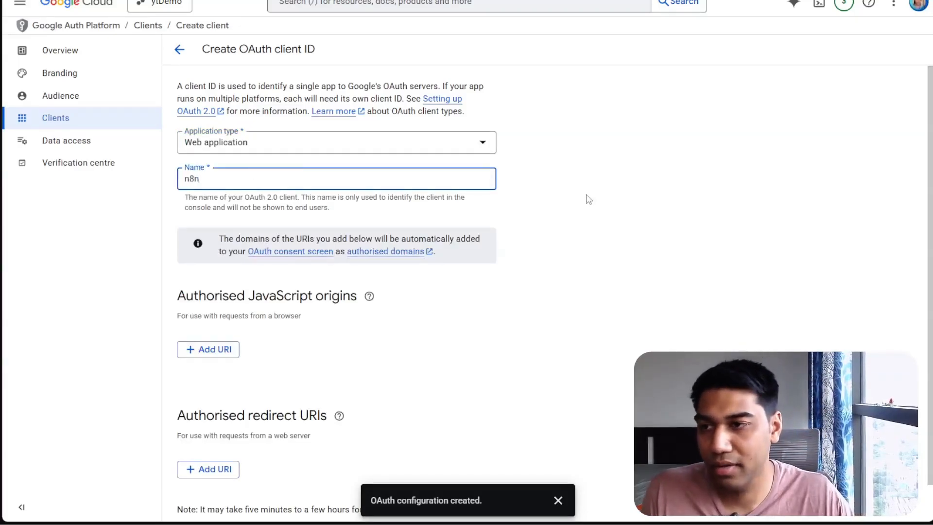
Copy the OAuth Redirect URL from the n8n credential and add it as an authorised redirect URI
{"action": "left_click", "coordinate": [588, 200]}
{"action": "scroll", "coordinate": [552, 196], "scroll_direction": "down", "scroll_amount": 2}
{"action": "scroll", "coordinate": [287, 311], "scroll_direction": "up", "scroll_amount": 2}
{"action": "scroll", "coordinate": [257, 400], "scroll_direction": "down", "scroll_amount": 1}
{"action": "scroll", "coordinate": [257, 400], "scroll_direction": "down", "scroll_amount": 1}
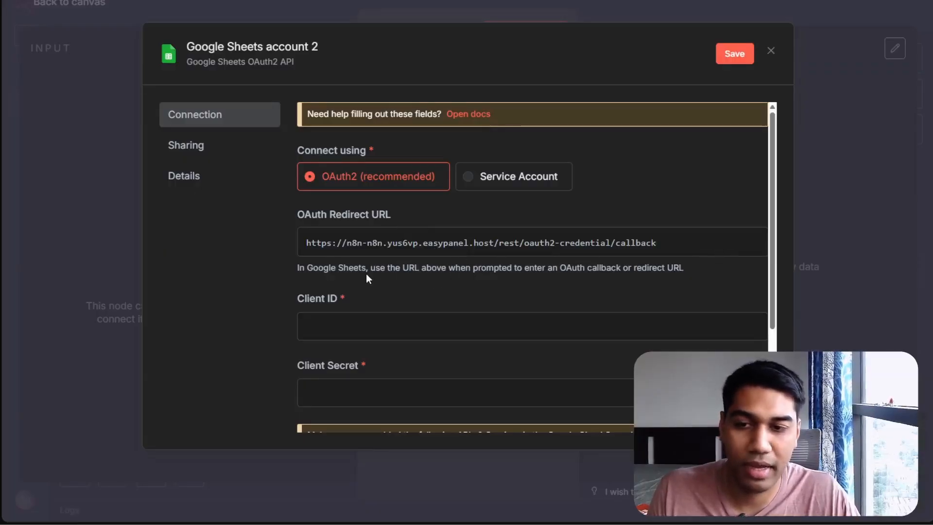
{"action": "left_click_drag", "start_coordinate": [366, 275], "coordinate": [691, 264]}
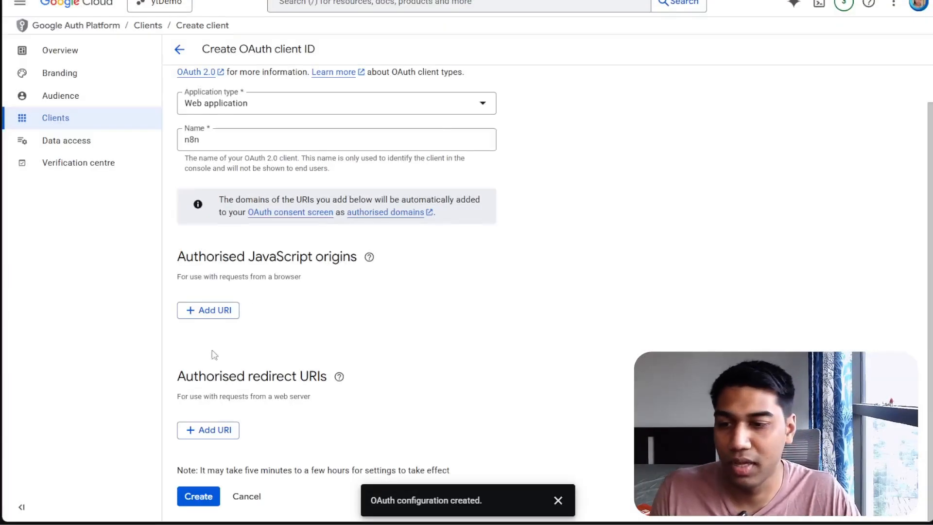
{"action": "left_click", "coordinate": [208, 430]}
{"action": "type", "text": "https://n8n-n8n.yus6vp.easypanel.host/rest/oauth2-credential/callback"}
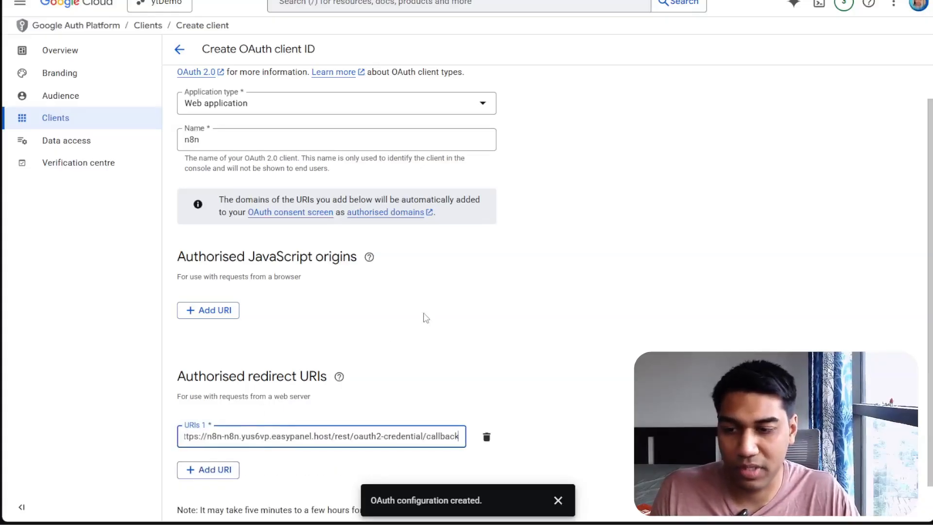
Dismiss the notification and create the OAuth client
{"action": "left_click", "coordinate": [426, 318]}
{"action": "scroll", "coordinate": [426, 318], "scroll_direction": "down", "scroll_amount": 1}
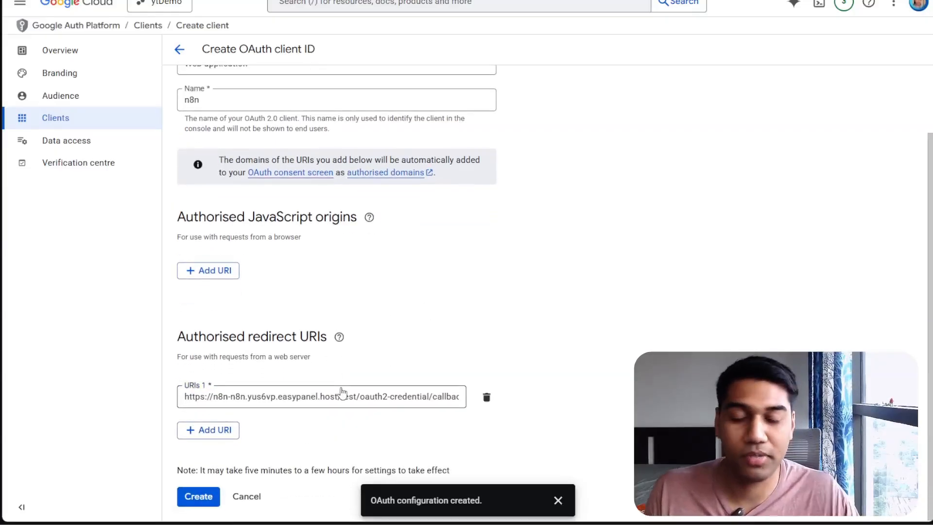
{"action": "scroll", "coordinate": [343, 393], "scroll_direction": "up", "scroll_amount": 2}
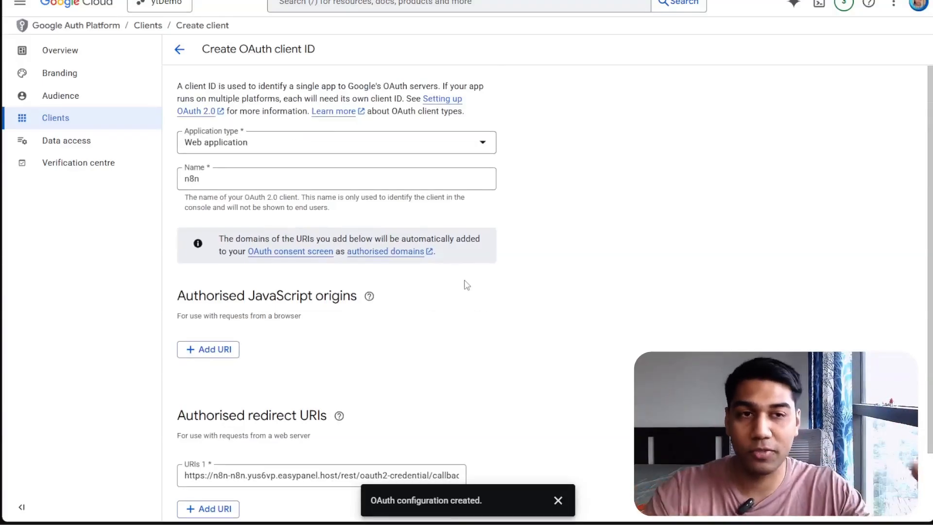
{"action": "scroll", "coordinate": [469, 287], "scroll_direction": "down", "scroll_amount": 2}
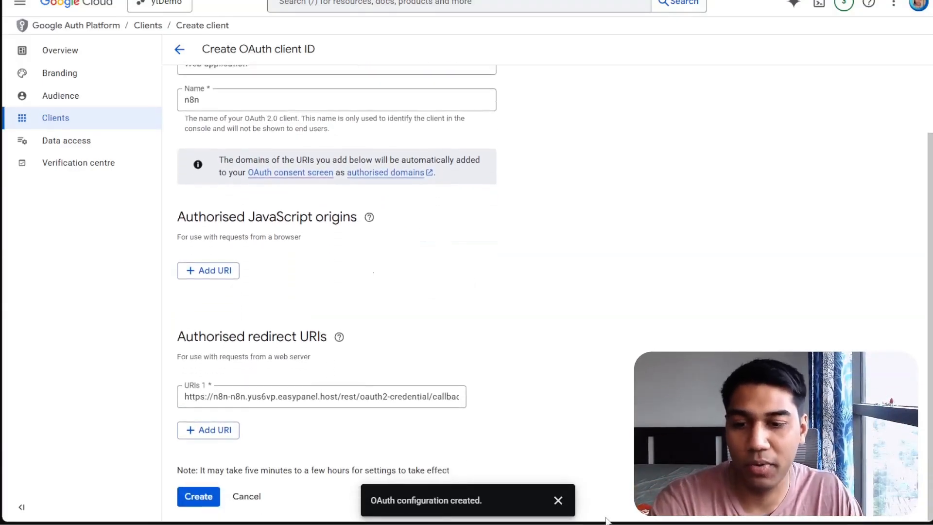
{"action": "left_click", "coordinate": [558, 500]}
{"action": "left_click", "coordinate": [193, 498]}
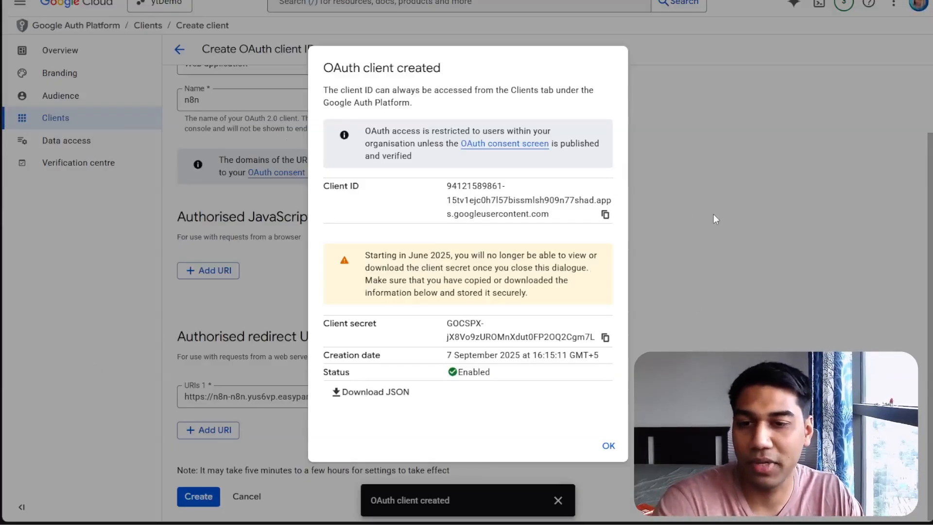
Copy the new client ID and paste it into the n8n credential's Client ID field
{"action": "left_click", "coordinate": [606, 215]}
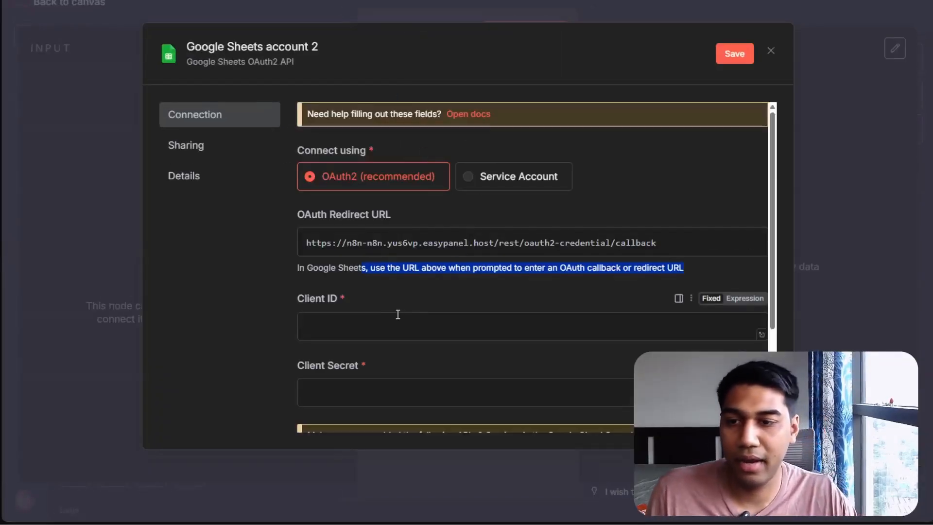
{"action": "left_click", "coordinate": [398, 321]}
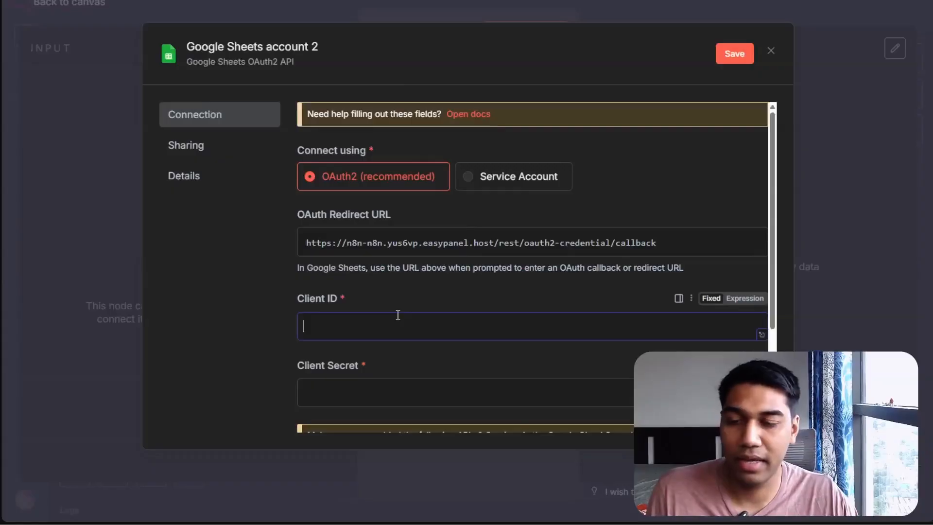
{"action": "key", "text": "ctrl+v"}
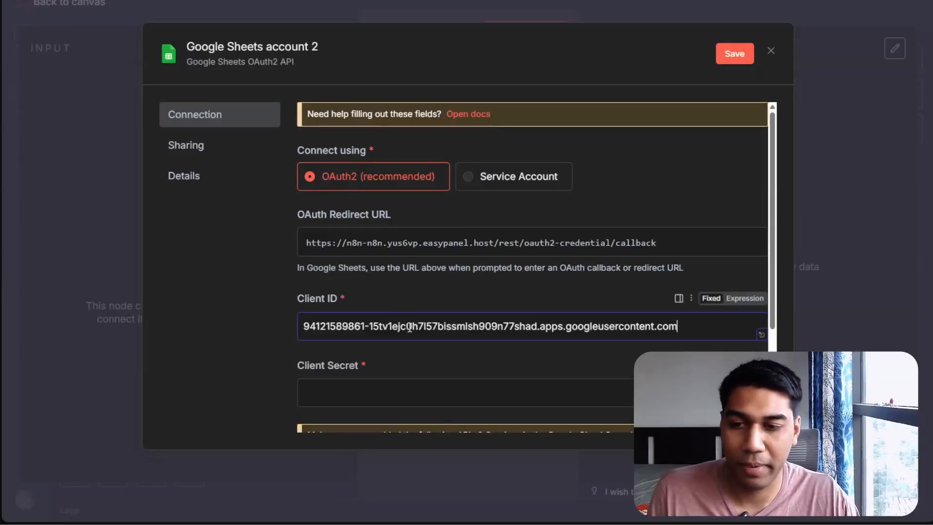
Copy the client secret and paste it into the n8n credential's Client Secret field
{"action": "left_click", "coordinate": [421, 393]}
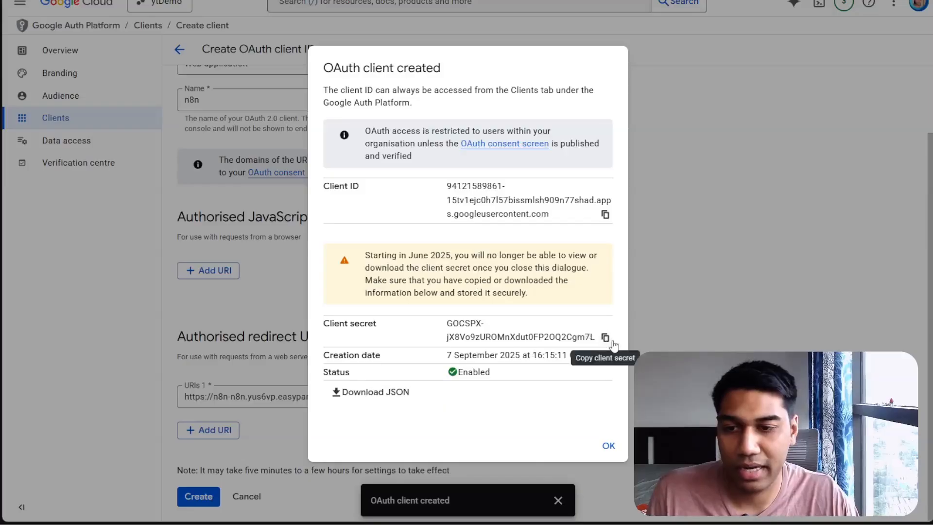
{"action": "left_click", "coordinate": [606, 338]}
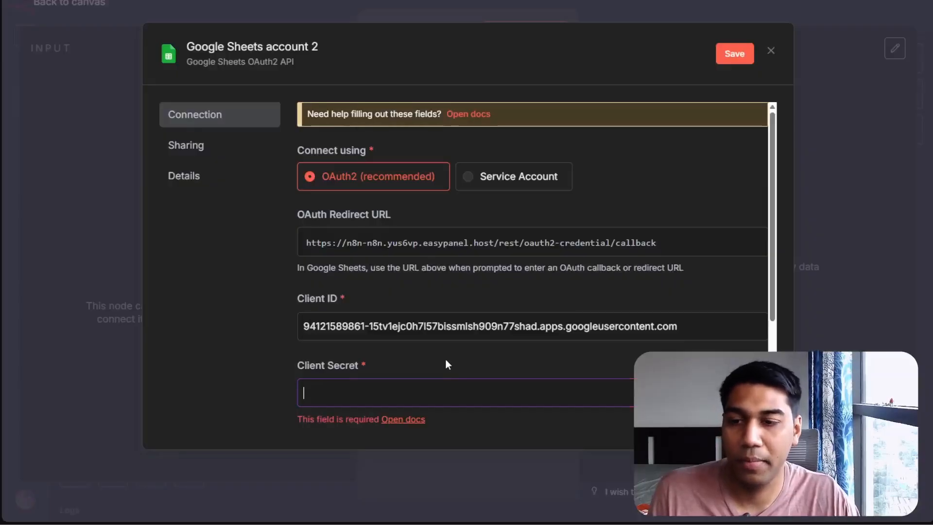
{"action": "key", "text": "ctrl+v"}
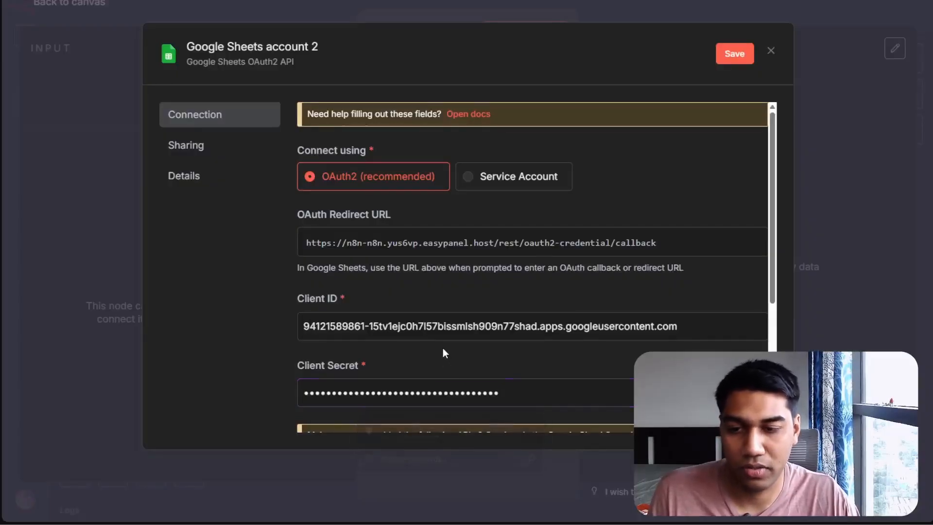
Sign in with Google from the n8n credential and choose the workspace Google account
{"action": "scroll", "coordinate": [442, 348], "scroll_direction": "down", "scroll_amount": 3}
{"action": "scroll", "coordinate": [447, 389], "scroll_direction": "up", "scroll_amount": 3}
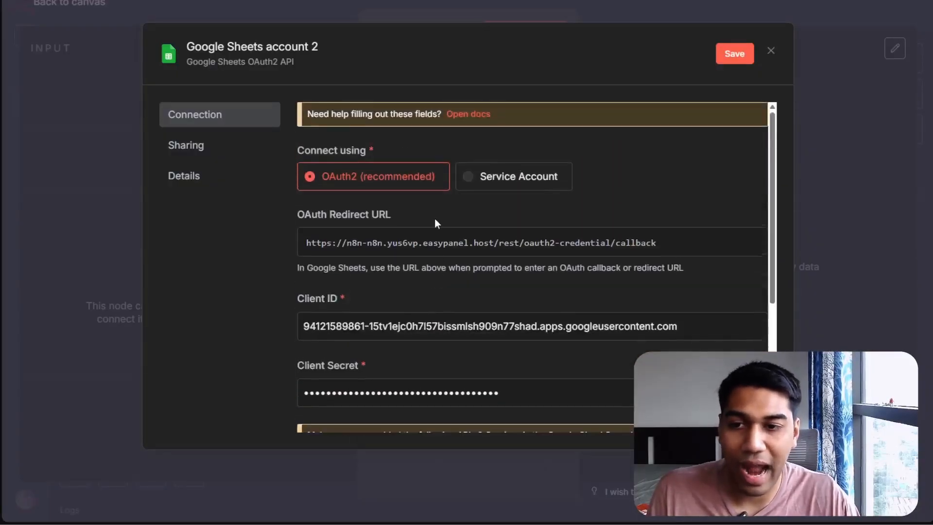
{"action": "scroll", "coordinate": [445, 286], "scroll_direction": "down", "scroll_amount": 4}
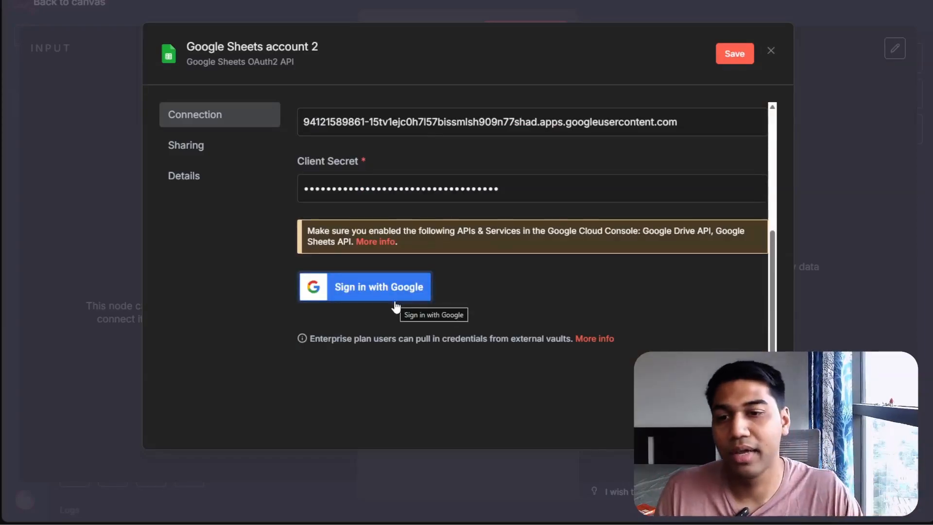
{"action": "scroll", "coordinate": [394, 316], "scroll_direction": "up", "scroll_amount": 2}
{"action": "left_click", "coordinate": [386, 408]}
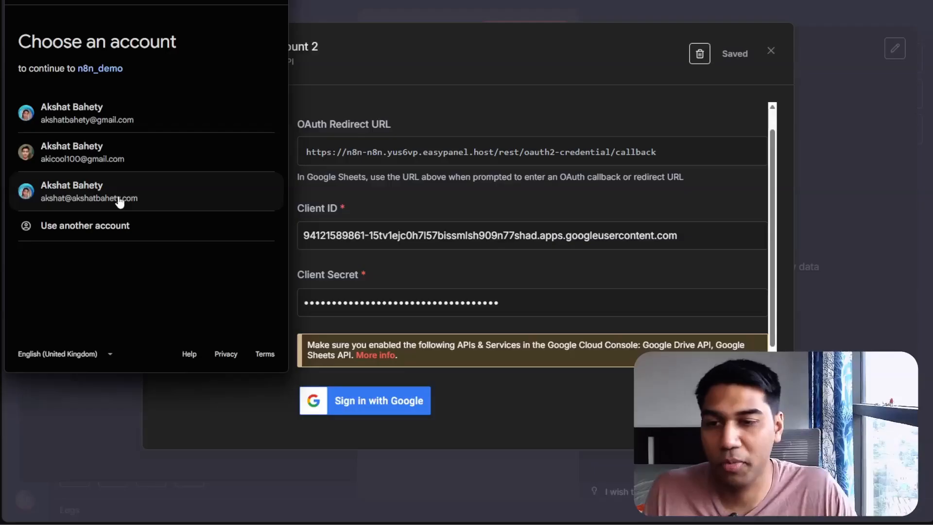
{"action": "left_click", "coordinate": [120, 200]}
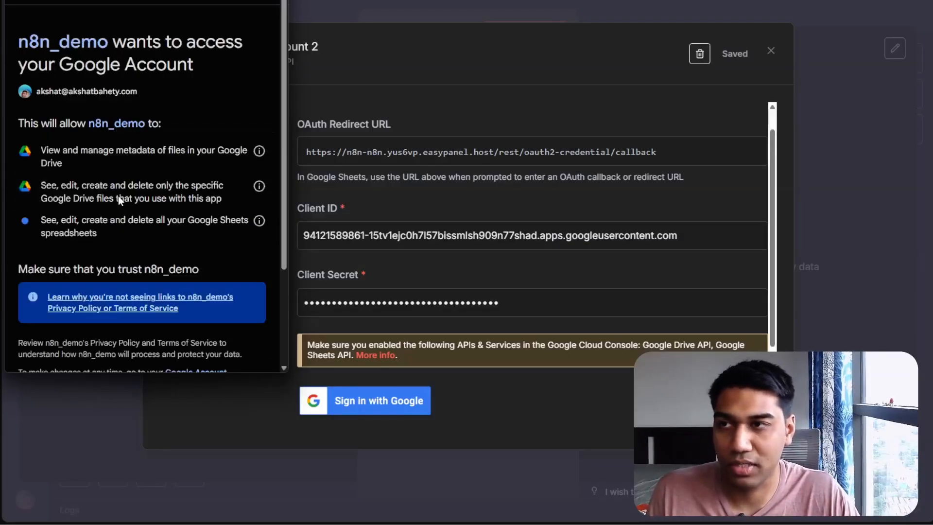
Allow n8n_demo to access the Google account's Drive and Sheets data
{"action": "scroll", "coordinate": [186, 167], "scroll_direction": "down", "scroll_amount": 3}
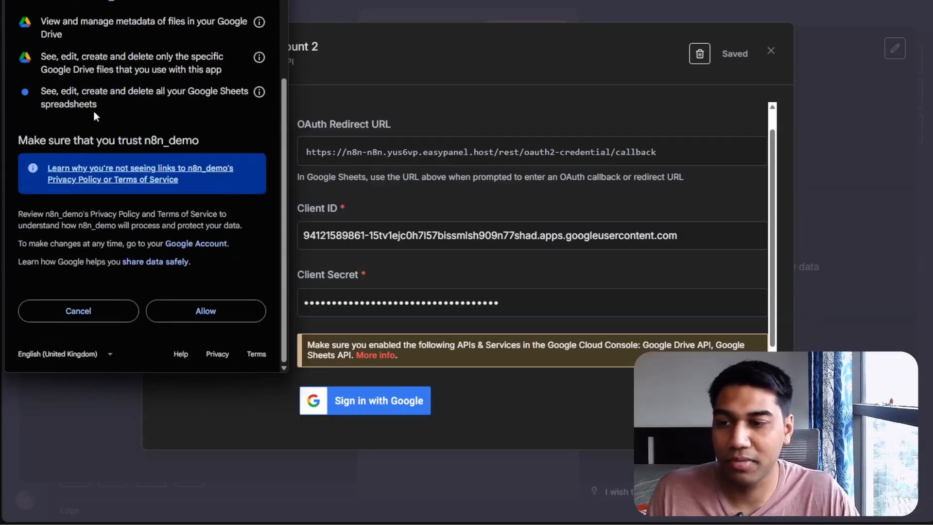
{"action": "scroll", "coordinate": [94, 112], "scroll_direction": "up", "scroll_amount": 3}
{"action": "scroll", "coordinate": [191, 156], "scroll_direction": "down", "scroll_amount": 2}
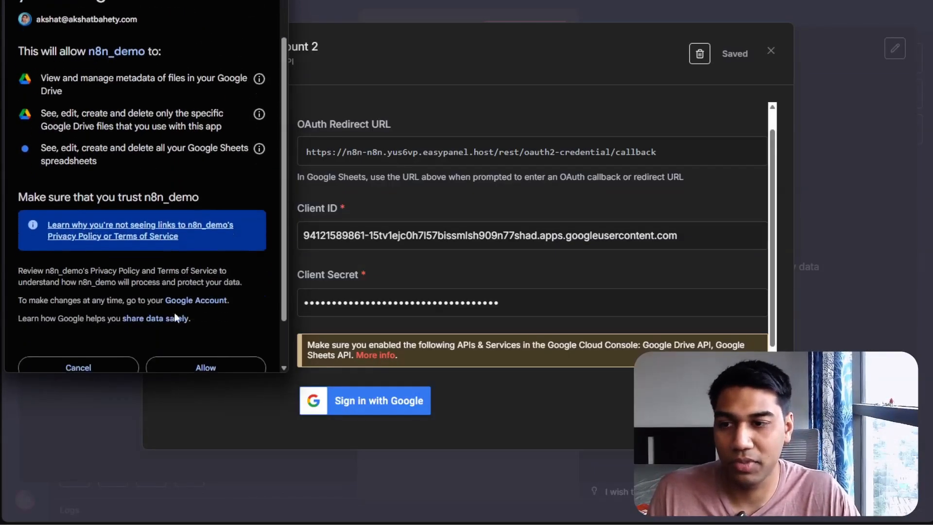
{"action": "left_click", "coordinate": [188, 368]}
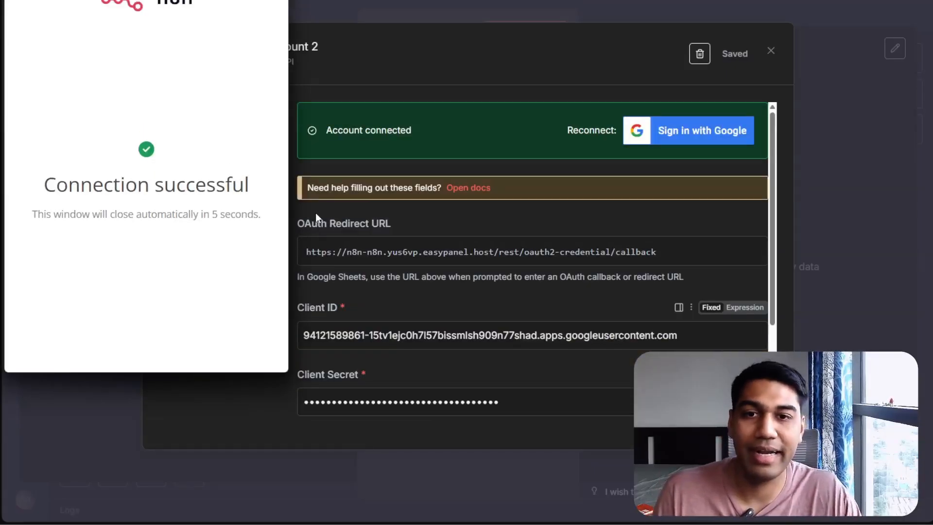
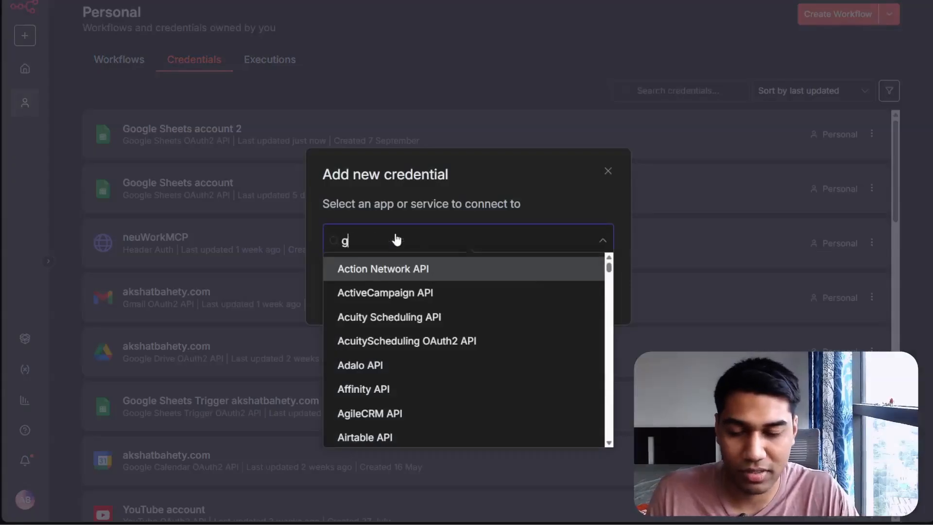
Create a new Gmail OAuth2 API credential and paste the client ID into its Client ID field
{"action": "left_click", "coordinate": [417, 290]}
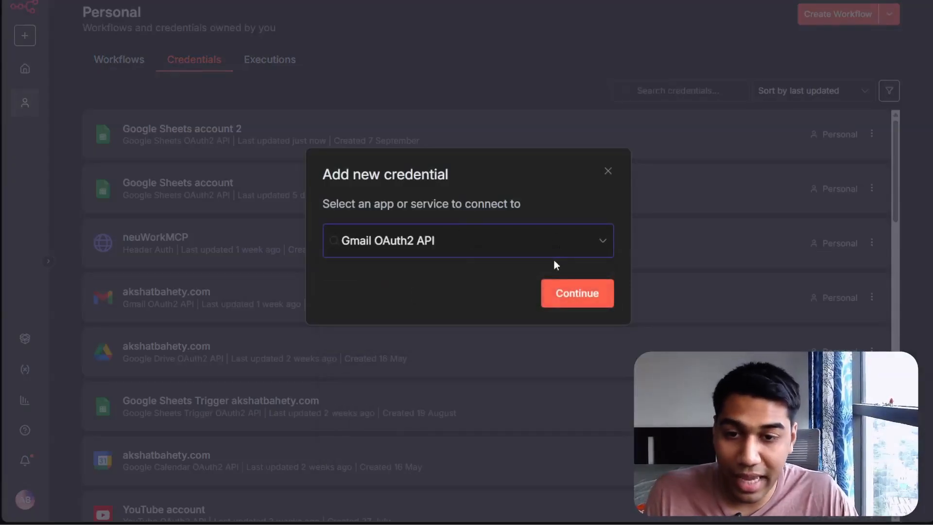
{"action": "left_click", "coordinate": [558, 291]}
{"action": "left_click", "coordinate": [450, 262]}
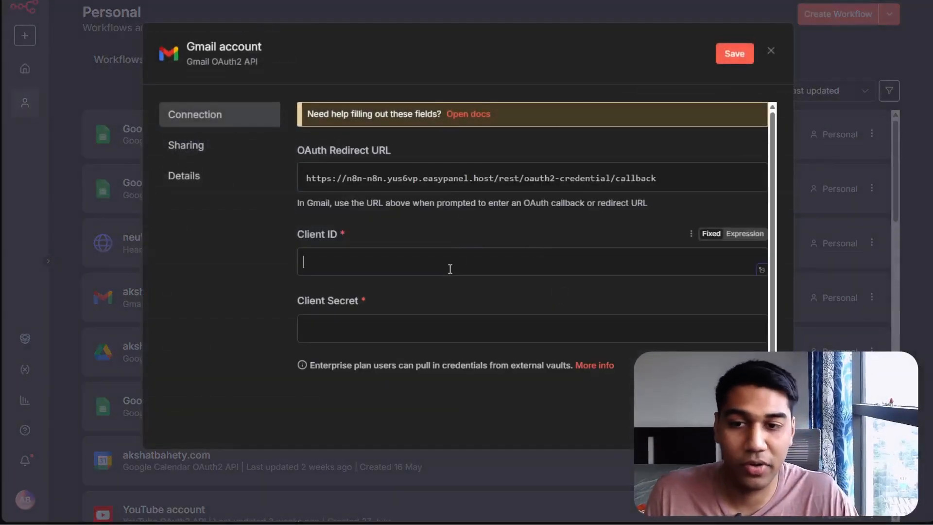
{"action": "key", "text": "super+v"}
{"action": "left_click", "coordinate": [407, 415]}
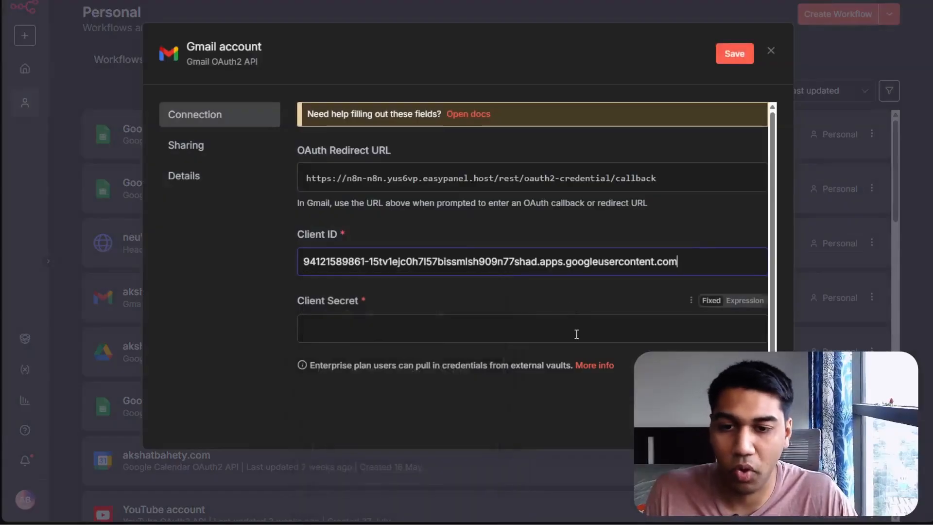
Paste the client secret from the clipboard history into the Client Secret field
{"action": "left_click", "coordinate": [577, 334]}
{"action": "key", "text": "super+v"}
{"action": "left_click", "coordinate": [395, 173]}
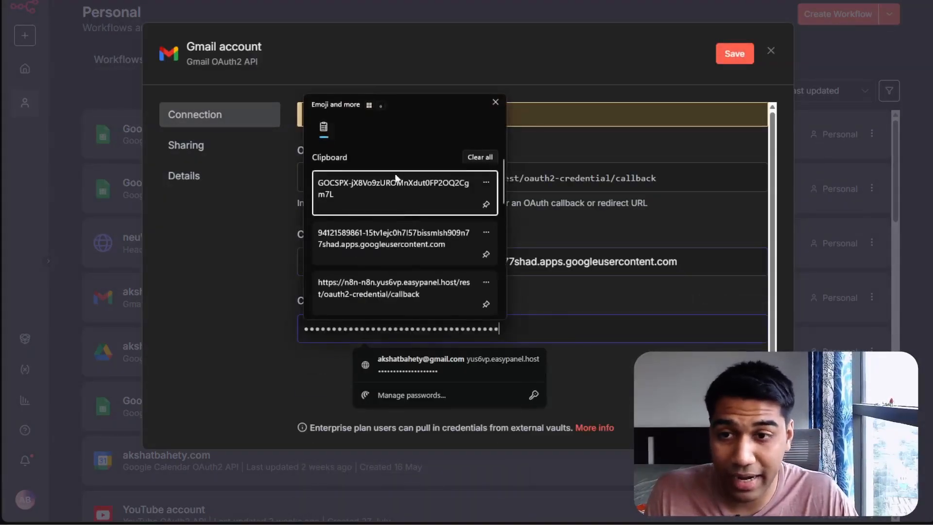
{"action": "left_click", "coordinate": [373, 379]}
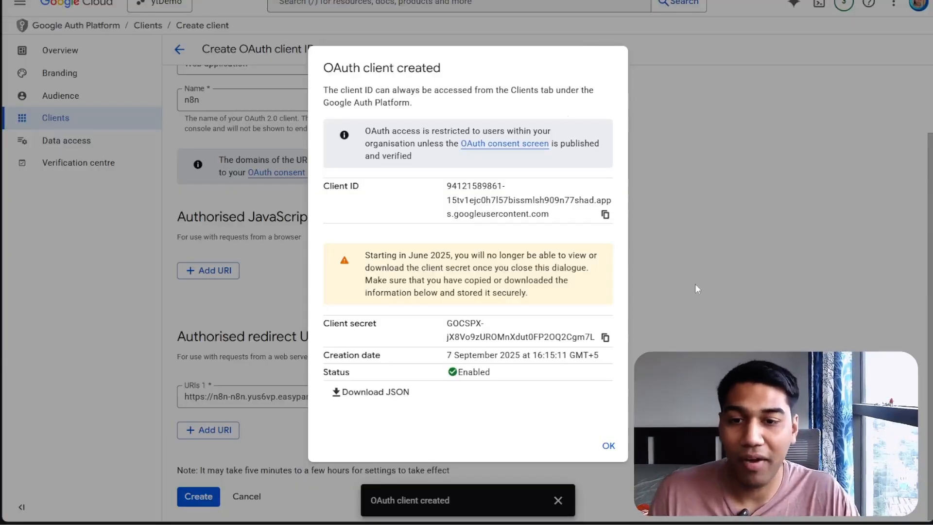
{"action": "left_click", "coordinate": [608, 445]}
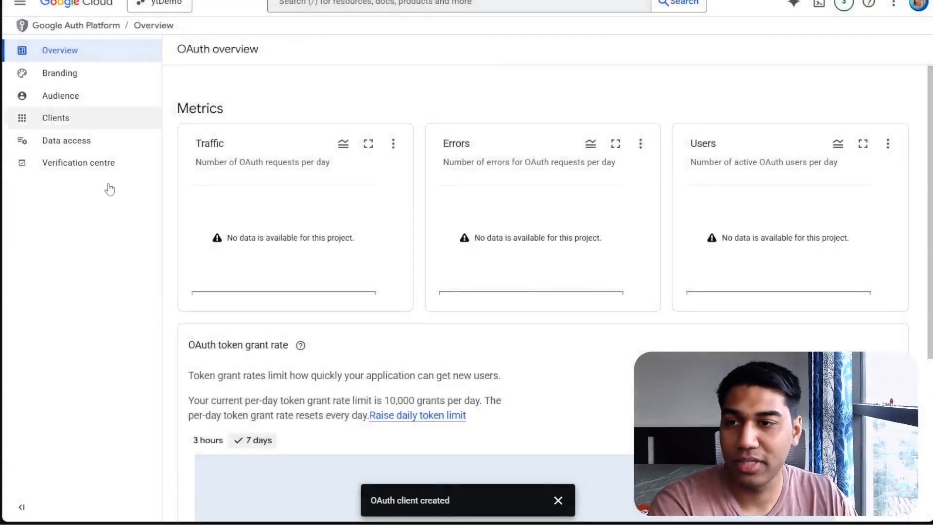
{"action": "left_click", "coordinate": [161, 5]}
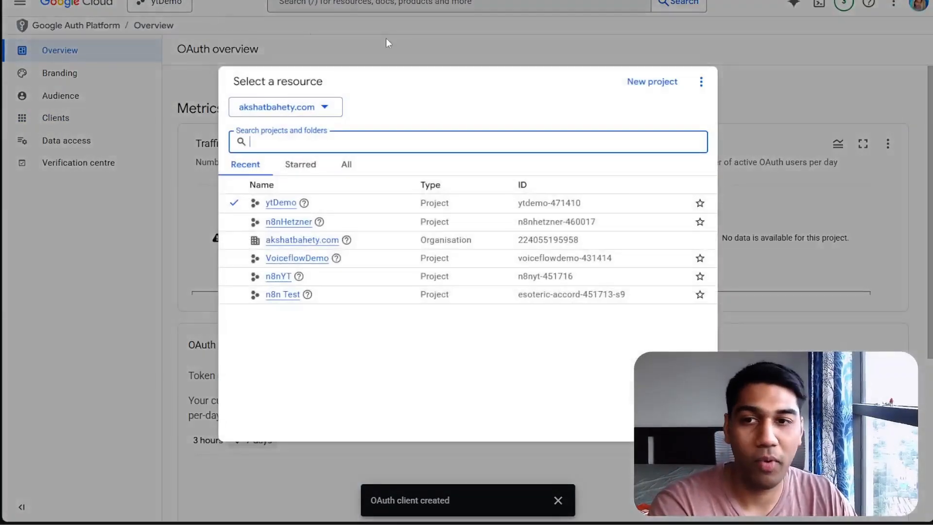
{"action": "left_click", "coordinate": [403, 40]}
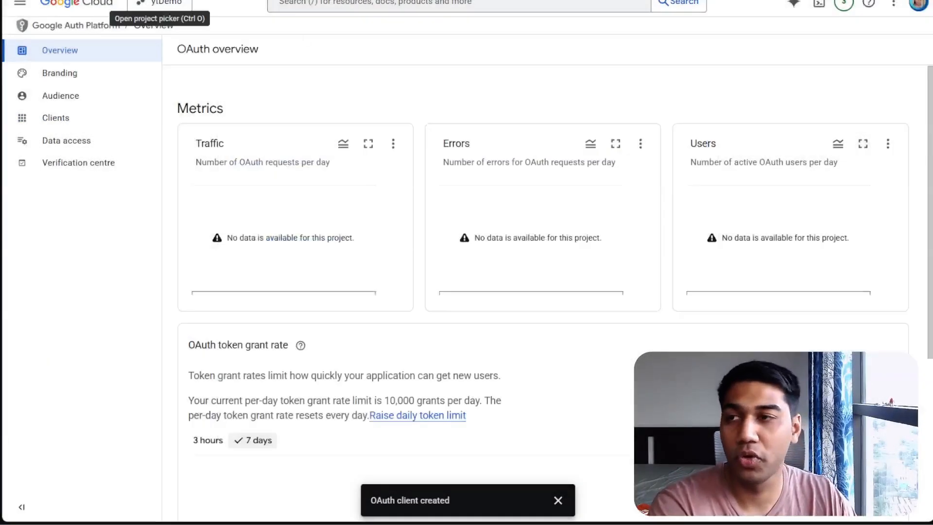
{"action": "left_click", "coordinate": [18, 2]}
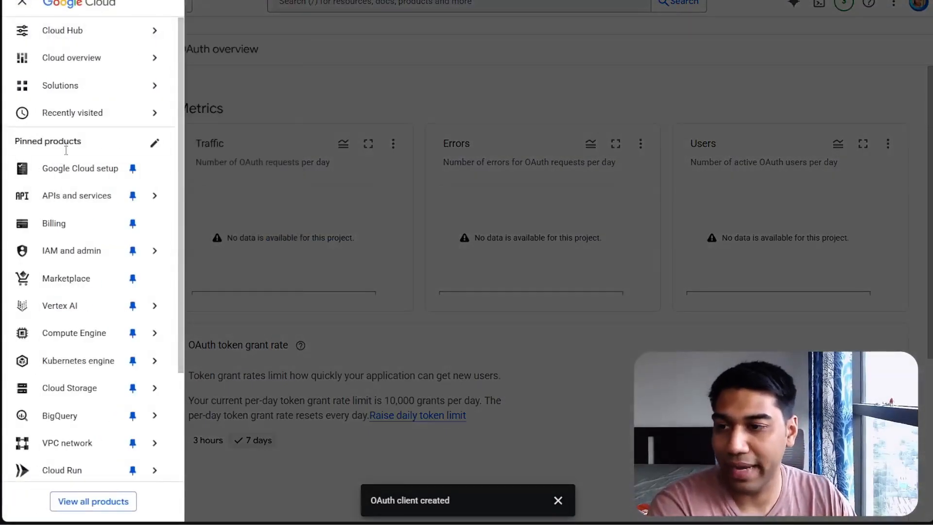
{"action": "mouse_move", "coordinate": [71, 205]}
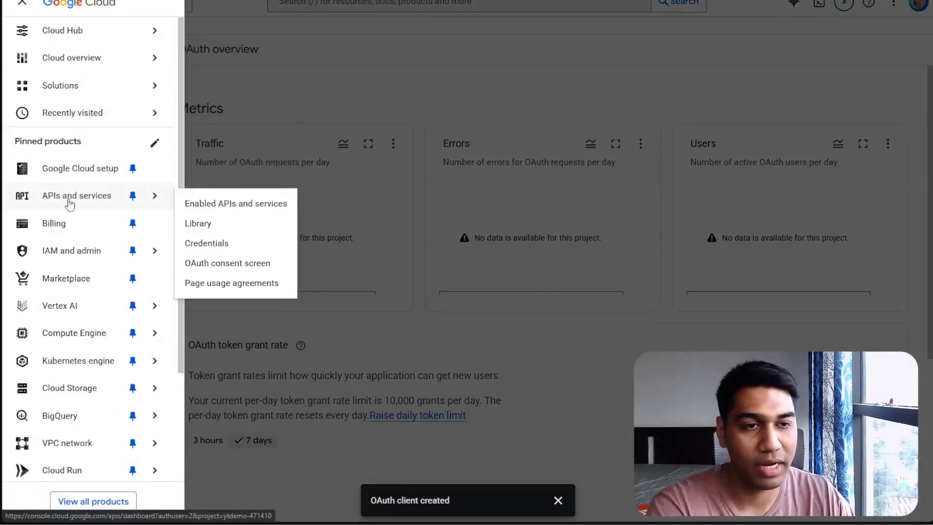
{"action": "left_click", "coordinate": [70, 202]}
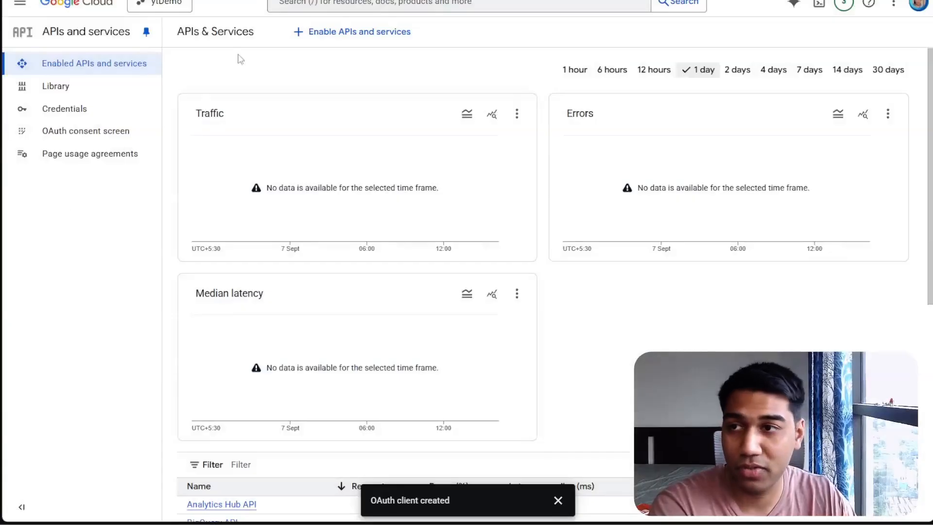
{"action": "key", "text": "ctrl+l"}
{"action": "type", "text": "console.clu"}
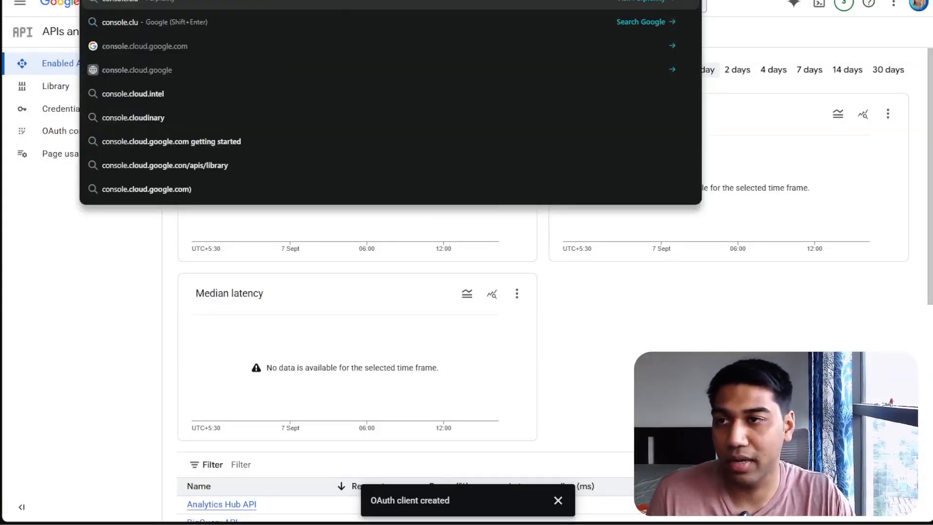
{"action": "key", "text": "Return"}
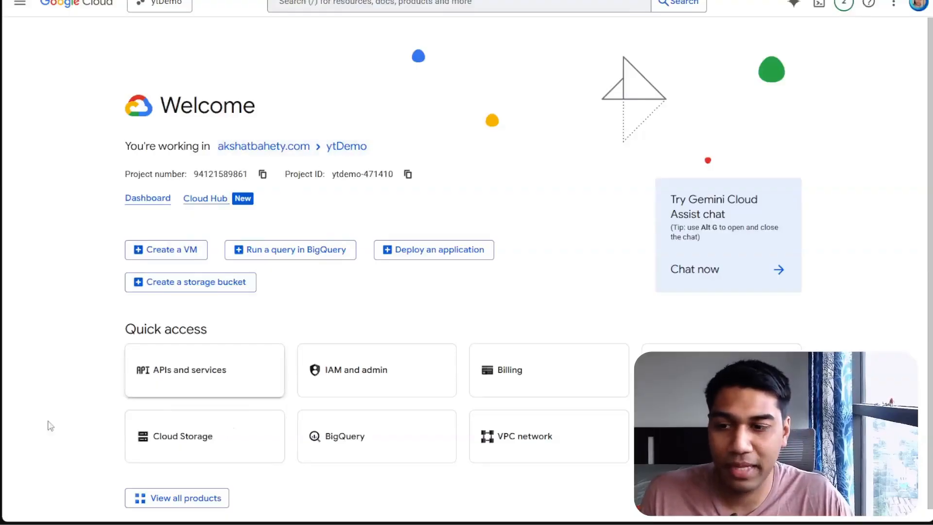
Enable the Gmail API from the API Library under APIs and services
{"action": "left_click", "coordinate": [23, 5]}
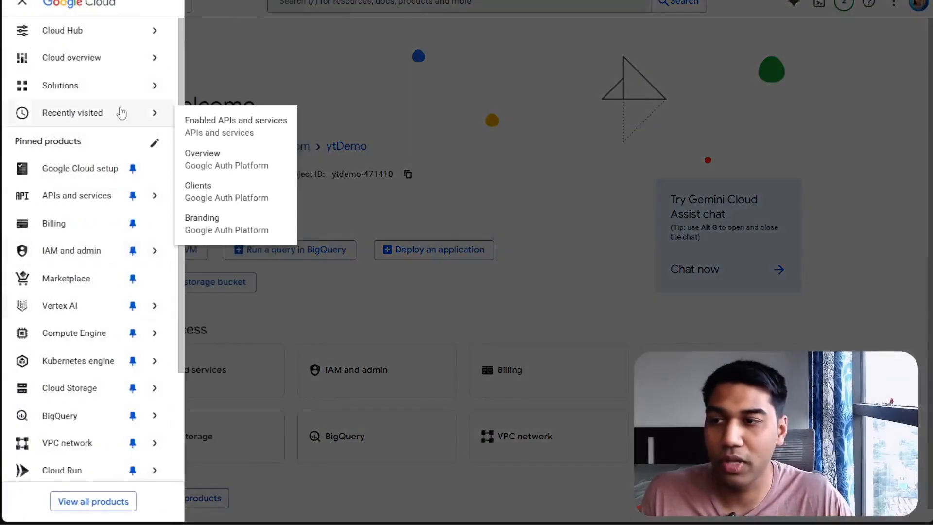
{"action": "left_click", "coordinate": [204, 385]}
{"action": "left_click", "coordinate": [202, 378]}
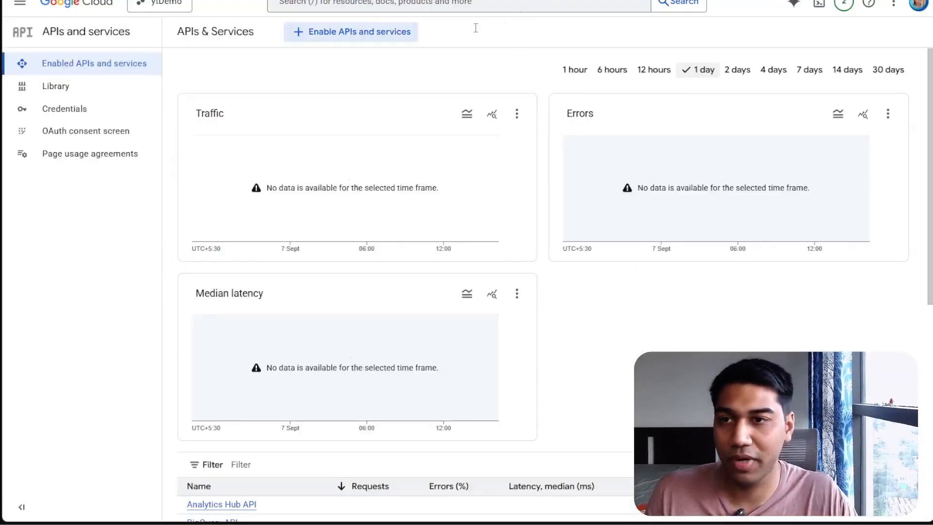
{"action": "left_click", "coordinate": [343, 40]}
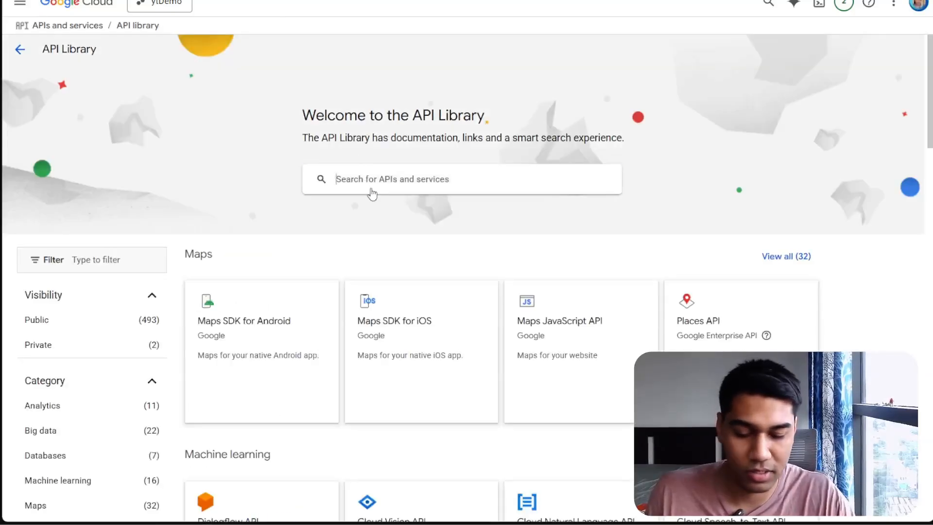
{"action": "left_click", "coordinate": [372, 194]}
{"action": "type", "text": "gmail api"}
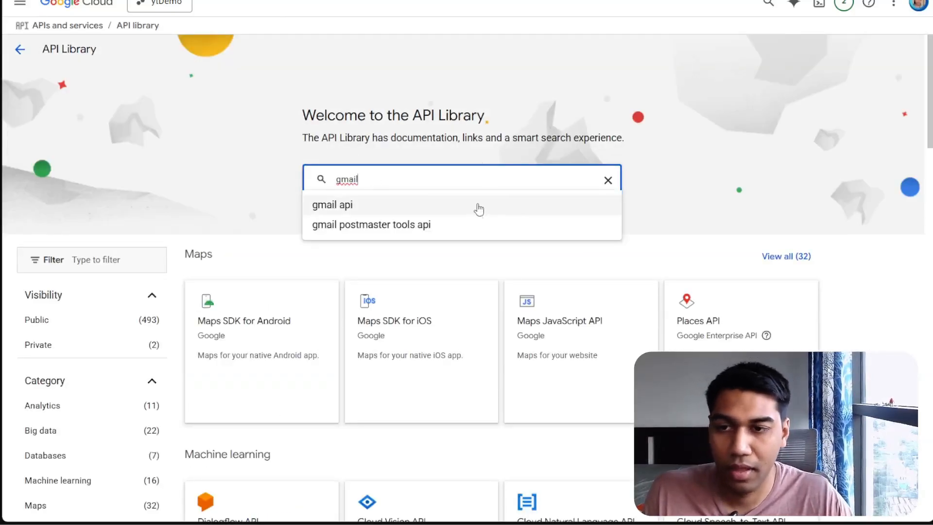
{"action": "left_click", "coordinate": [478, 206]}
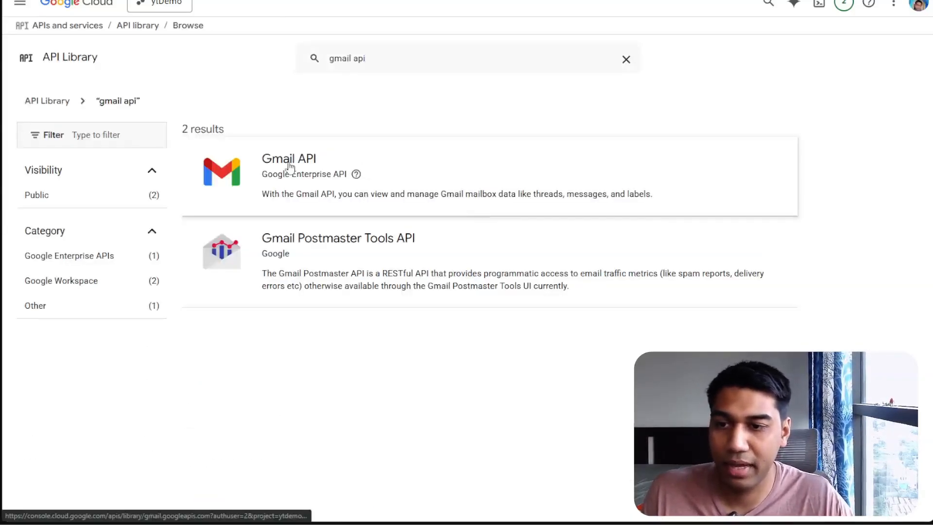
{"action": "left_click", "coordinate": [287, 163]}
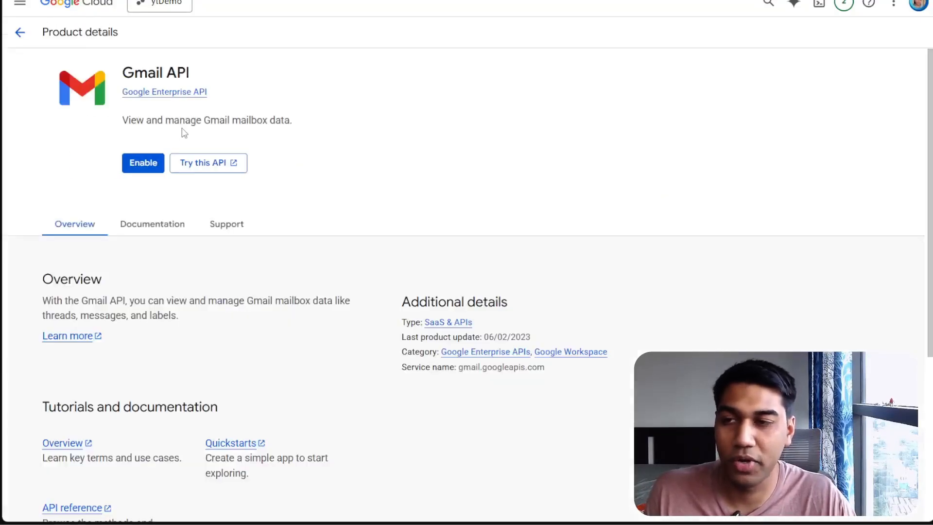
{"action": "left_click", "coordinate": [131, 162]}
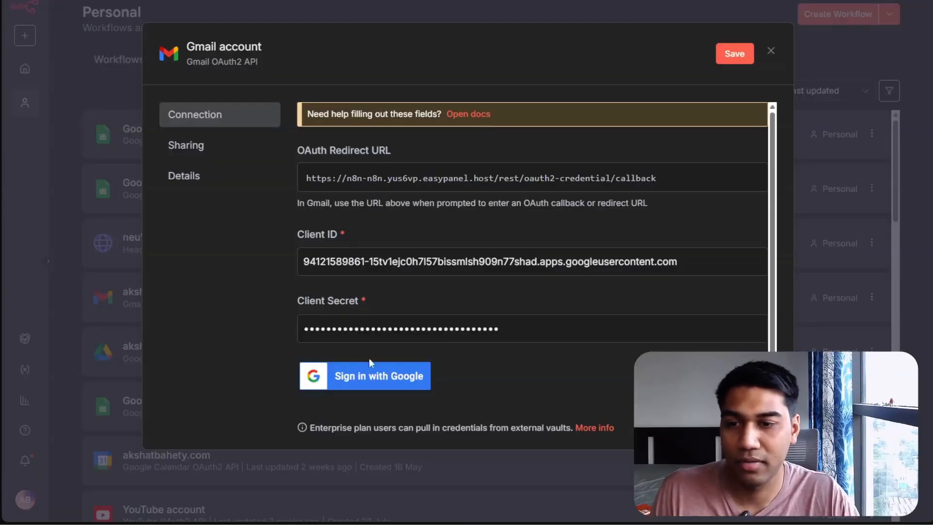
Sign in with Google from the Gmail credential, allow n8n_demo access, and close the credential
{"action": "left_click", "coordinate": [371, 375]}
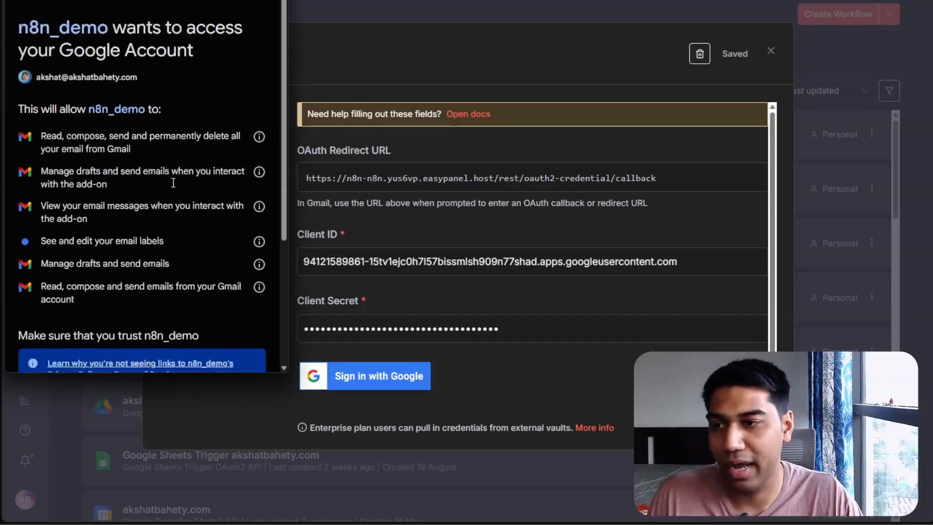
{"action": "scroll", "coordinate": [171, 186], "scroll_direction": "down", "scroll_amount": 3}
{"action": "scroll", "coordinate": [138, 272], "scroll_direction": "down", "scroll_amount": 3}
{"action": "scroll", "coordinate": [138, 272], "scroll_direction": "up", "scroll_amount": 5}
{"action": "scroll", "coordinate": [200, 309], "scroll_direction": "down", "scroll_amount": 5}
{"action": "left_click", "coordinate": [194, 348]}
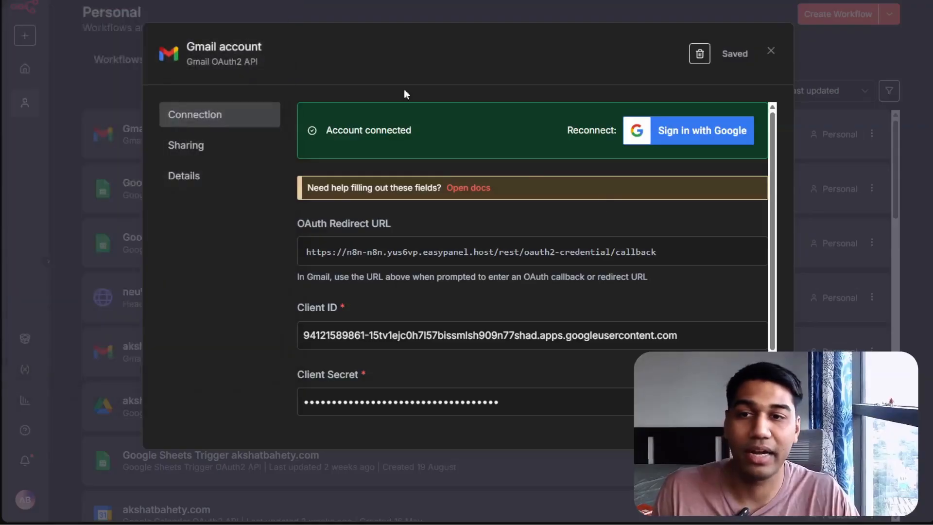
{"action": "left_click", "coordinate": [775, 55]}
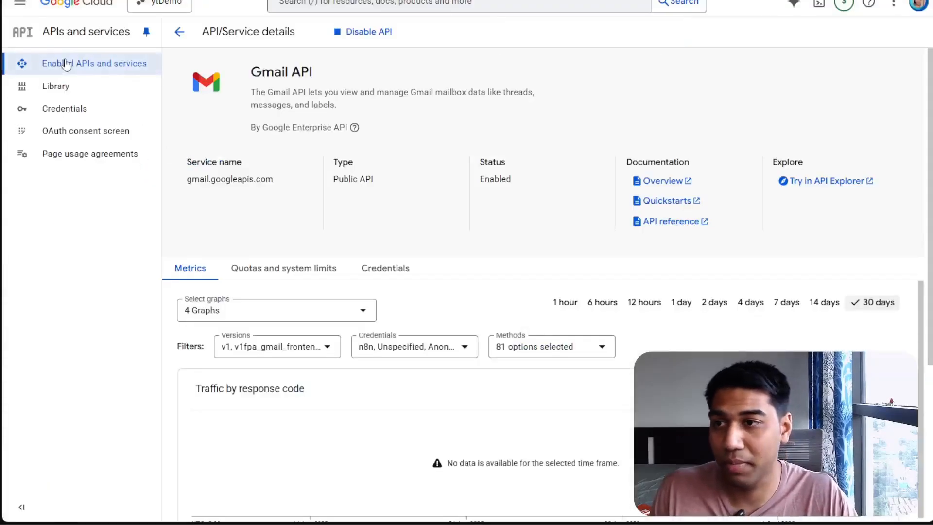
Browse the Google Workspace APIs available in the API Library
{"action": "left_click", "coordinate": [66, 65]}
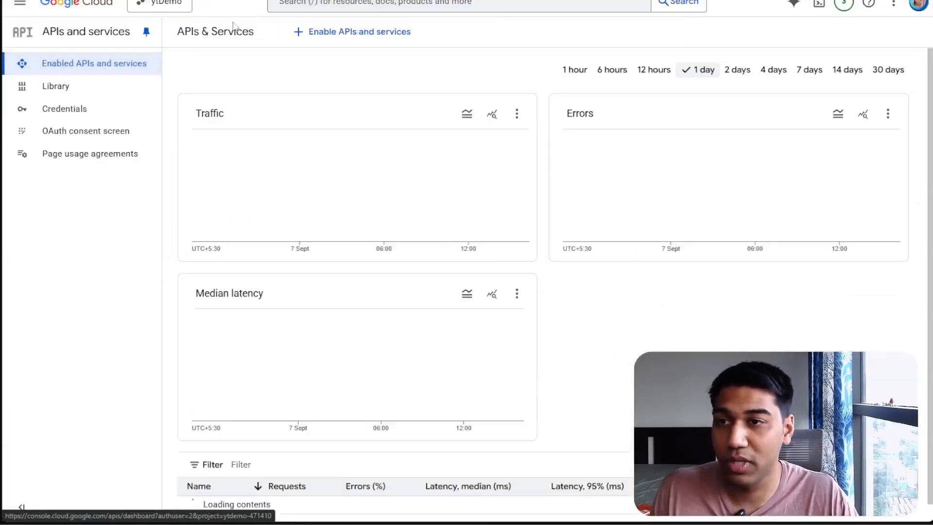
{"action": "left_click", "coordinate": [307, 33]}
{"action": "scroll", "coordinate": [240, 211], "scroll_direction": "down", "scroll_amount": 10}
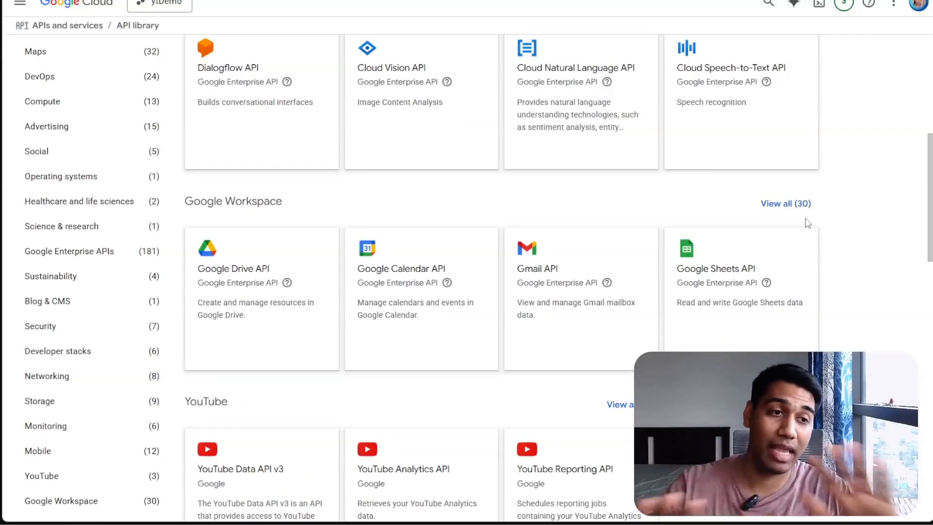
{"action": "scroll", "coordinate": [808, 224], "scroll_direction": "down", "scroll_amount": 4}
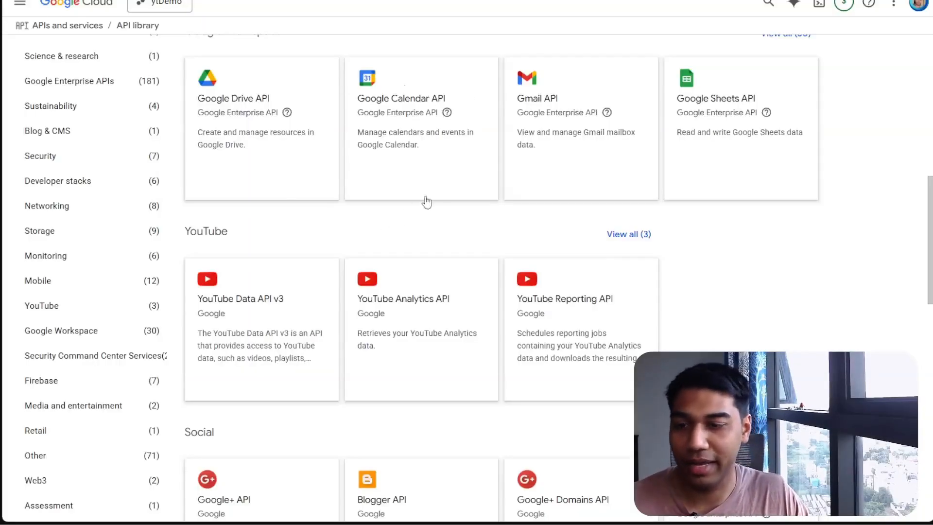
{"action": "scroll", "coordinate": [833, 308], "scroll_direction": "down", "scroll_amount": 10}
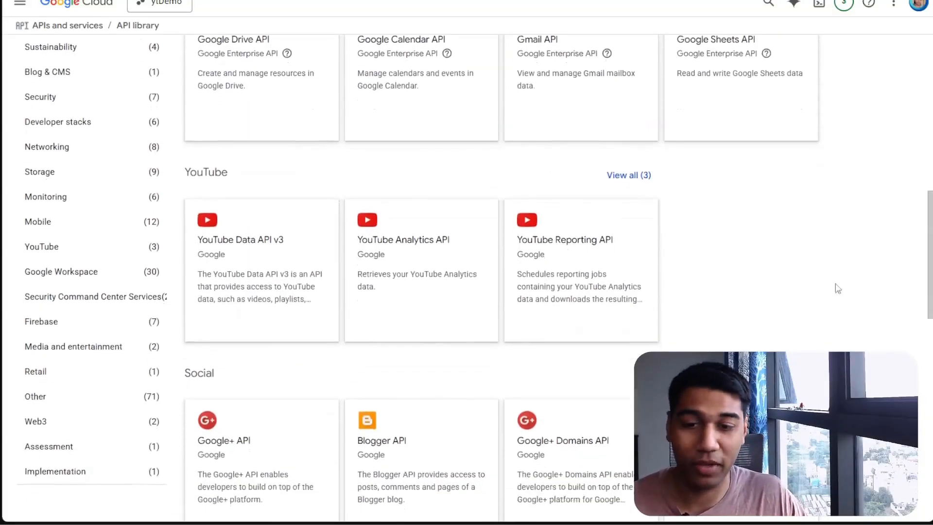
{"action": "scroll", "coordinate": [840, 241], "scroll_direction": "down", "scroll_amount": 4}
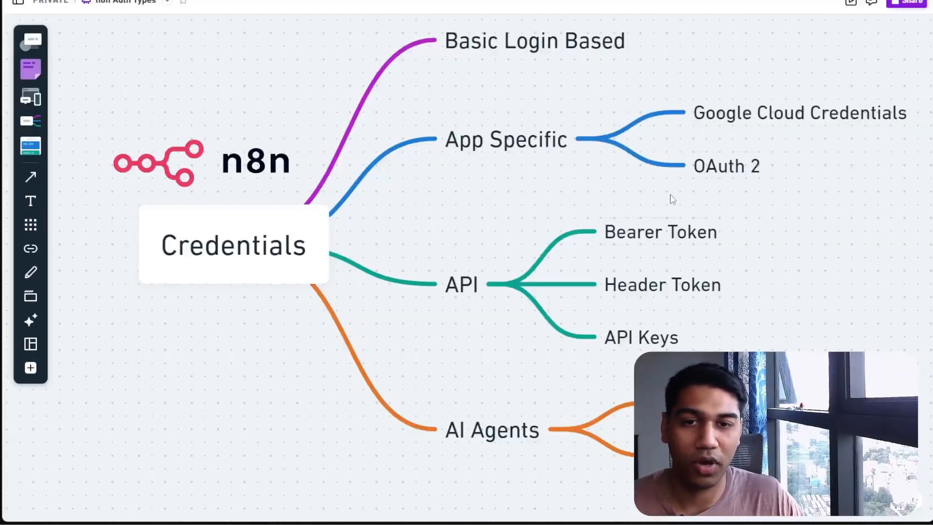
Search the web for oauth 2.0
{"action": "left_click", "coordinate": [745, 174]}
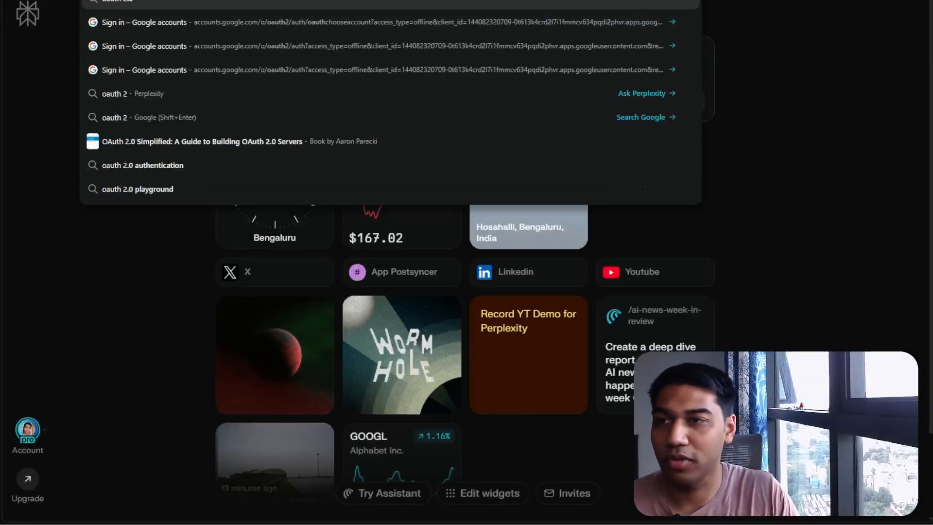
{"action": "type", "text": ".0"}
{"action": "key", "text": "Return"}
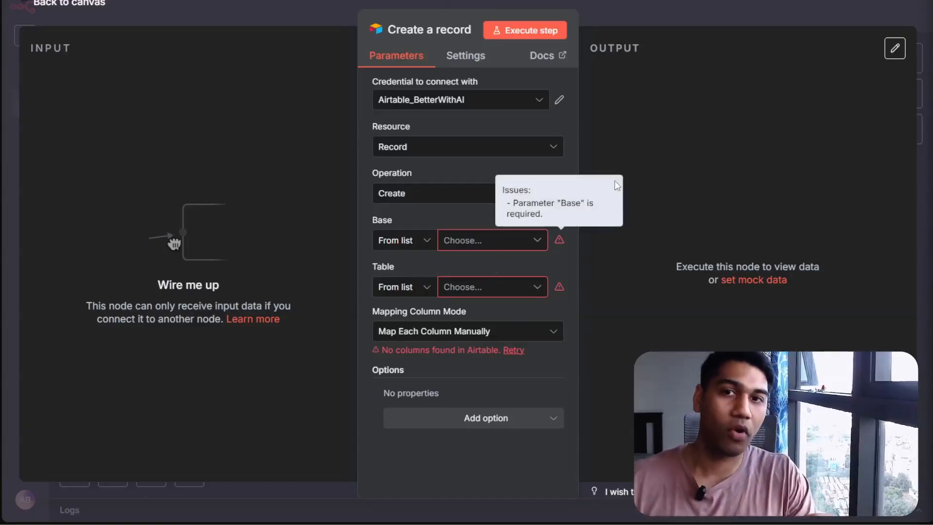
Create a new credential for the Airtable Create a record node, connecting using OAuth2
{"action": "left_click", "coordinate": [666, 7]}
{"action": "double_click", "coordinate": [707, 279]}
{"action": "left_click", "coordinate": [472, 99]}
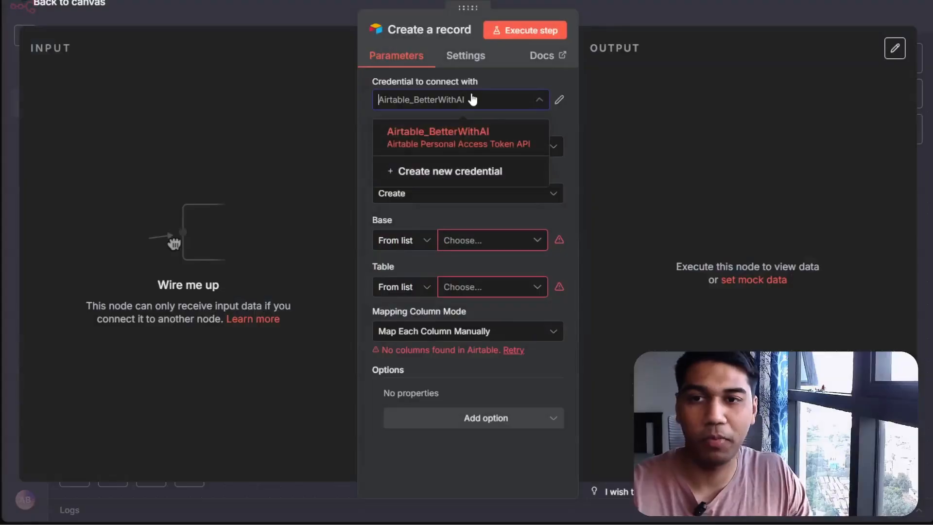
{"action": "left_click", "coordinate": [483, 174]}
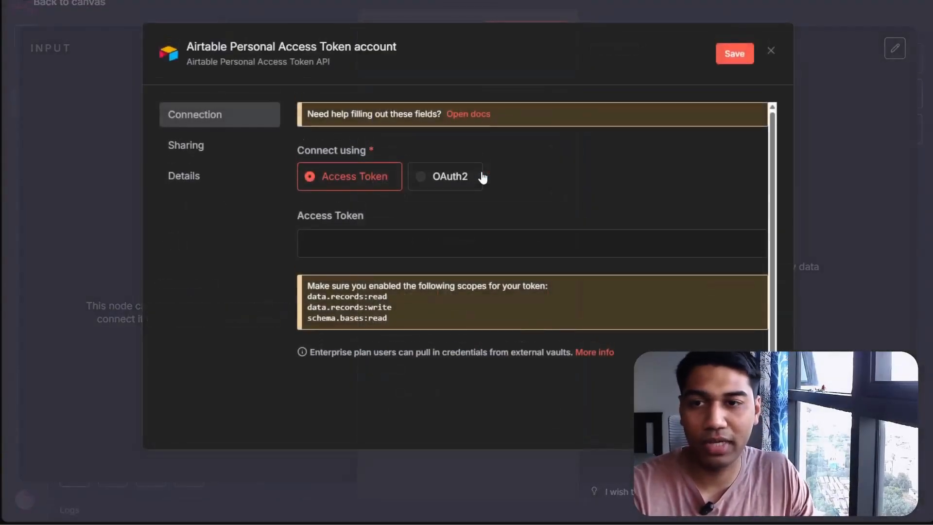
{"action": "left_click", "coordinate": [455, 183]}
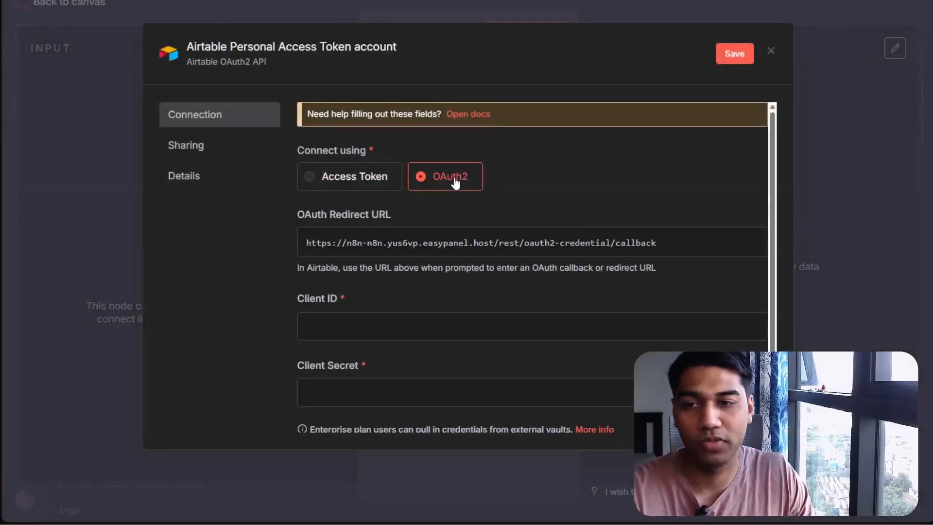
Switch the Airtable credential to Access Token and search Google for airtable api
{"action": "left_click", "coordinate": [391, 188]}
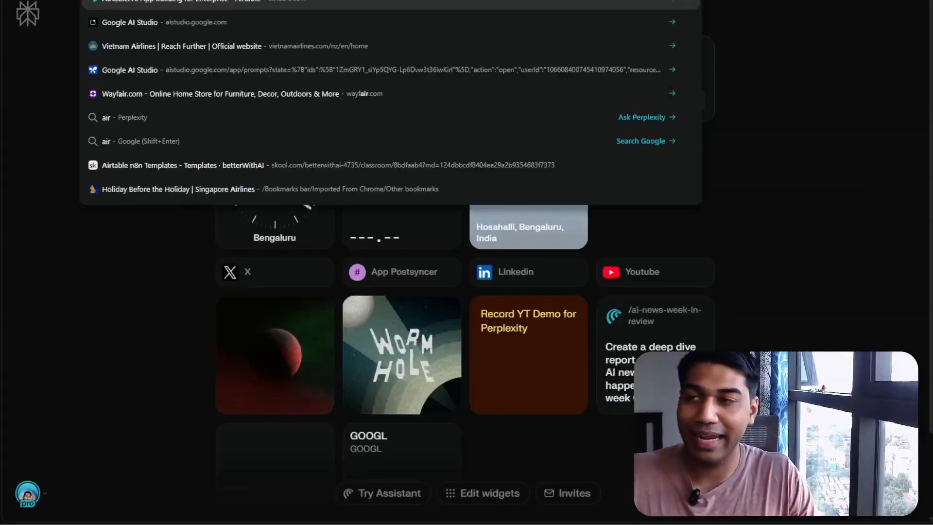
{"action": "type", "text": "le api"}
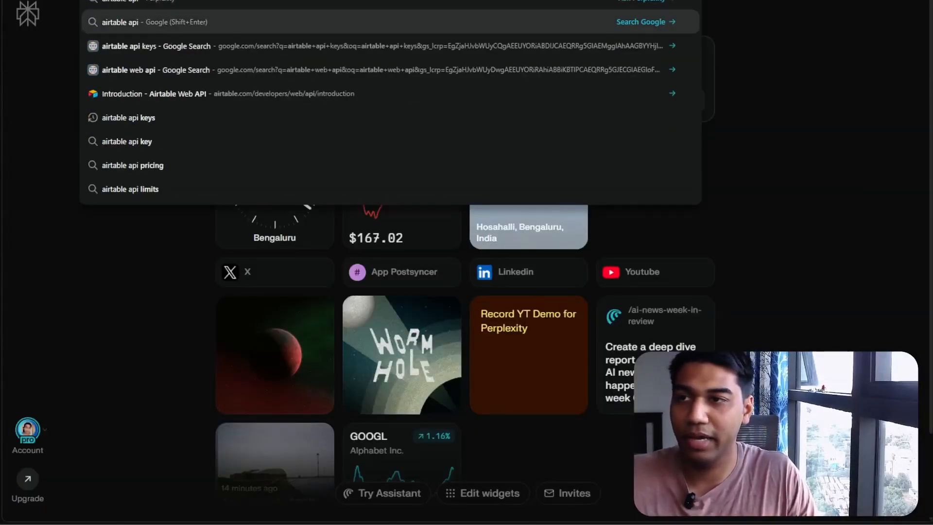
{"action": "key", "text": "shift+Return"}
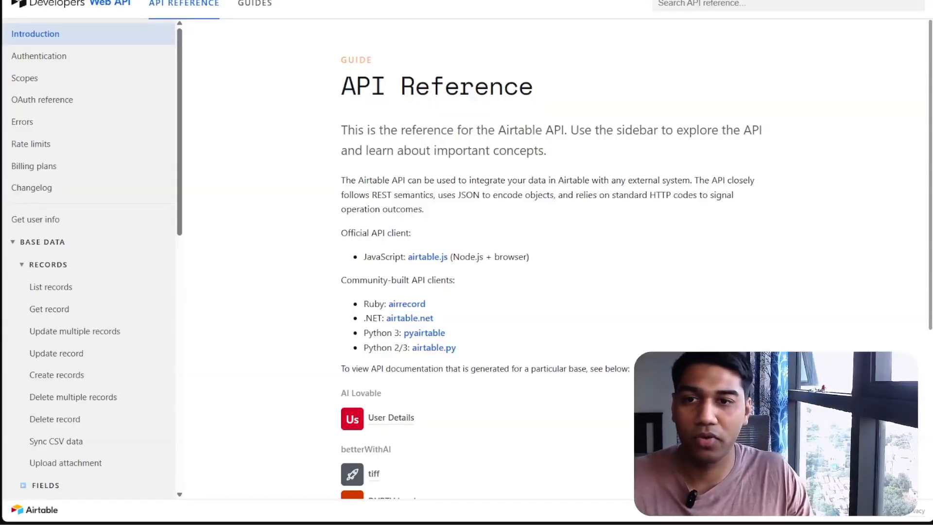
Open the betterWithAI base's API documentation and read its Authentication section
{"action": "scroll", "coordinate": [521, 121], "scroll_direction": "down", "scroll_amount": 5}
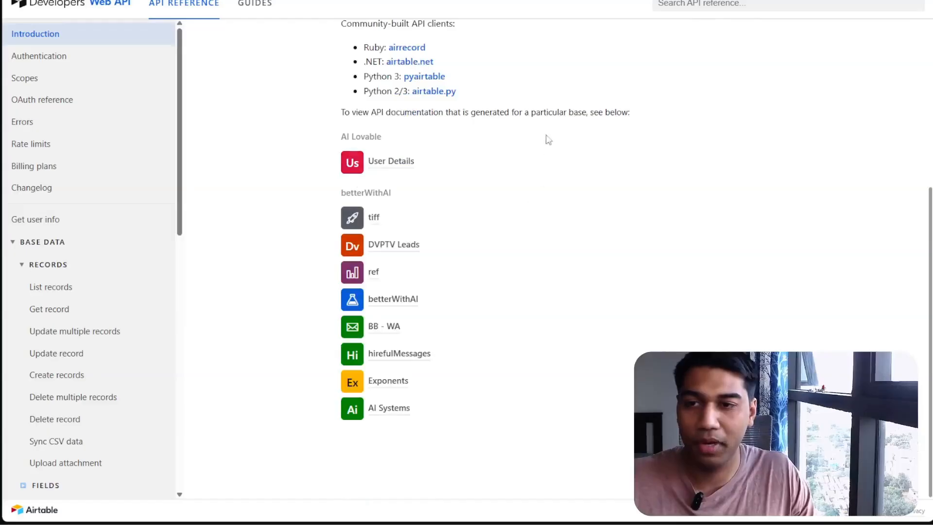
{"action": "left_click", "coordinate": [412, 303]}
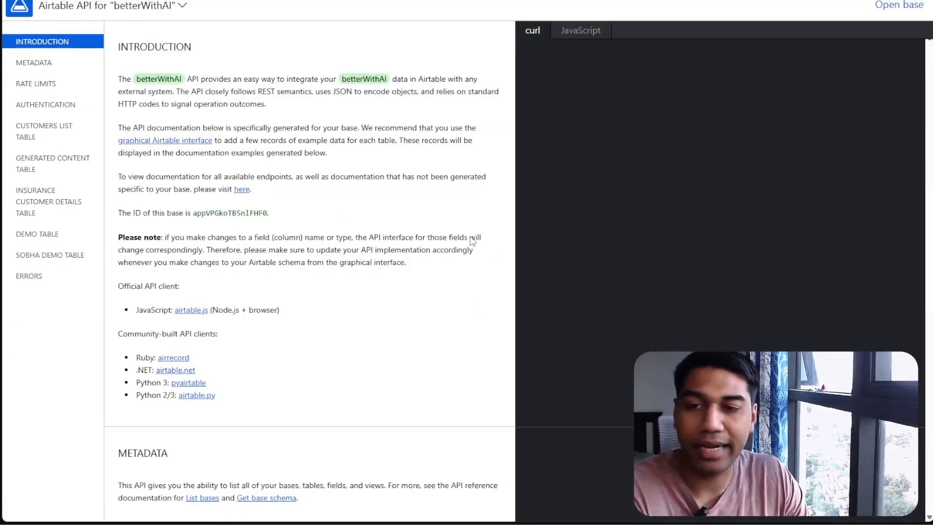
{"action": "key", "text": "alt+Left"}
{"action": "scroll", "coordinate": [482, 235], "scroll_direction": "down", "scroll_amount": 3}
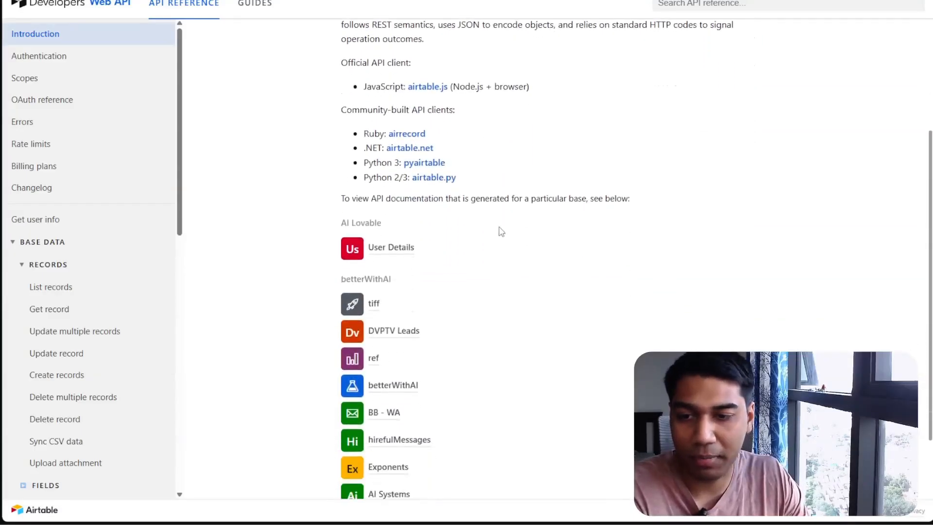
{"action": "scroll", "coordinate": [491, 253], "scroll_direction": "down", "scroll_amount": 2}
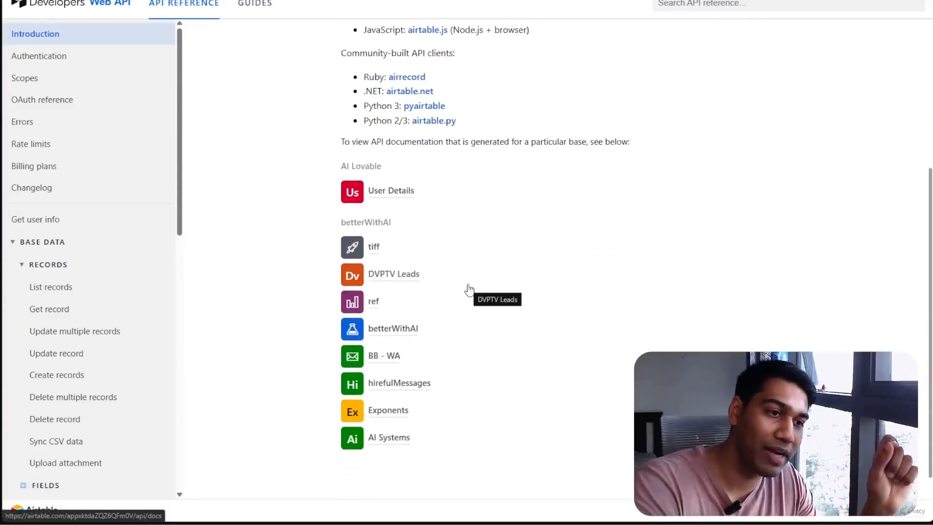
{"action": "left_click", "coordinate": [415, 333]}
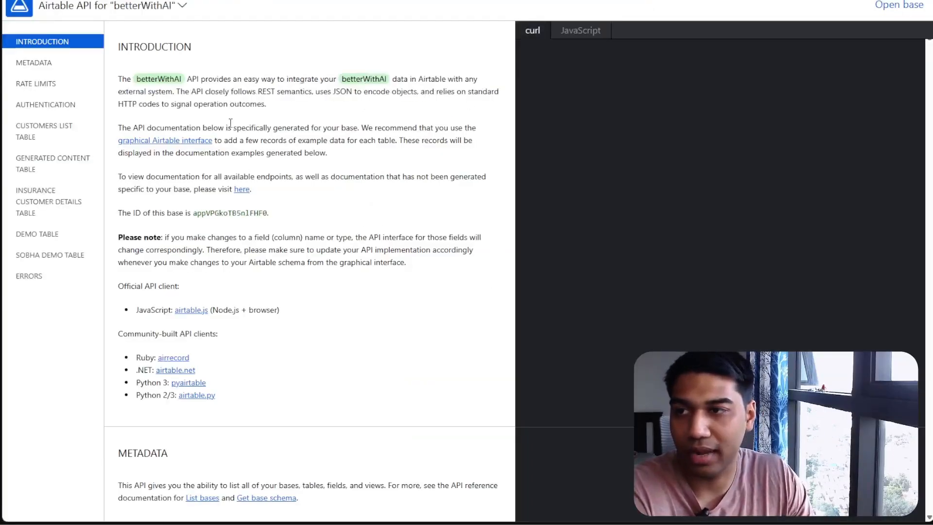
{"action": "left_click", "coordinate": [34, 105]}
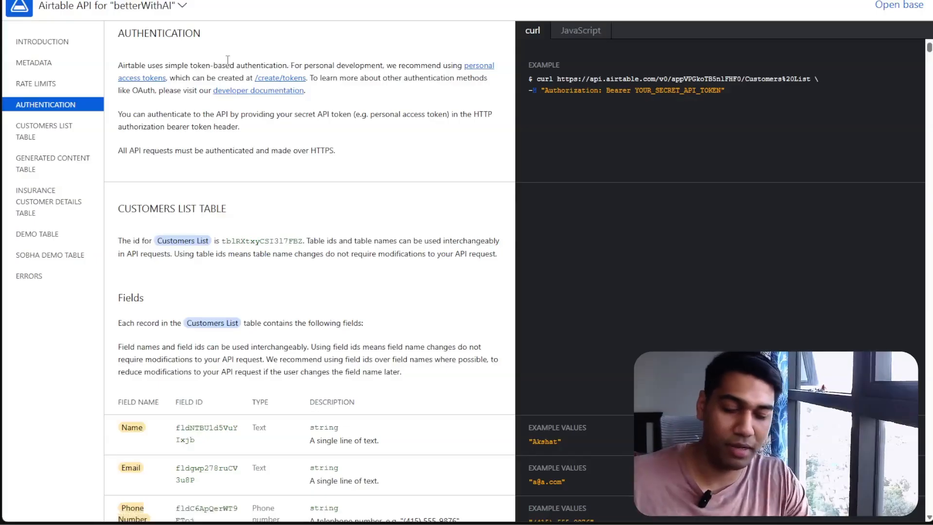
{"action": "key", "text": "ctrl+plus"}
{"action": "key", "text": "ctrl+plus"}
{"action": "key", "text": "ctrl+plus"}
{"action": "scroll", "coordinate": [272, 132], "scroll_direction": "up", "scroll_amount": 4}
{"action": "scroll", "coordinate": [308, 185], "scroll_direction": "down", "scroll_amount": 2}
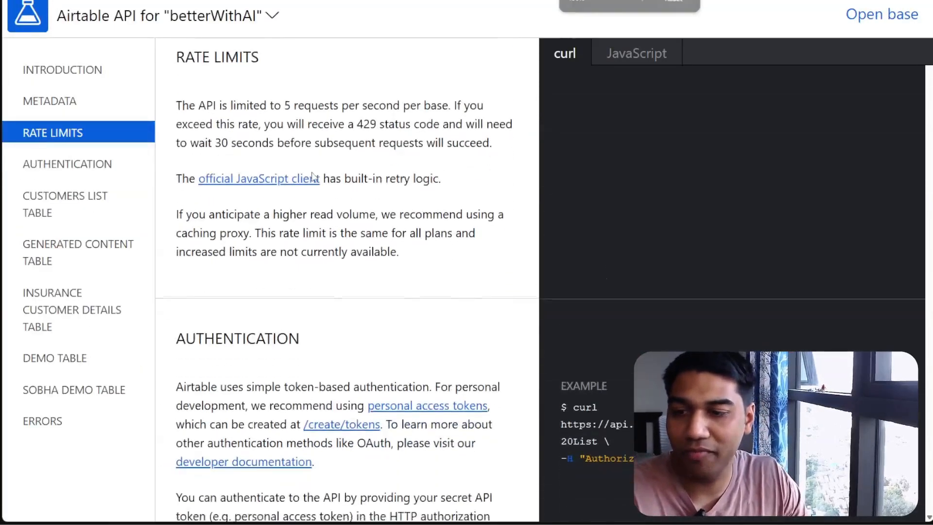
{"action": "scroll", "coordinate": [313, 177], "scroll_direction": "down", "scroll_amount": 3}
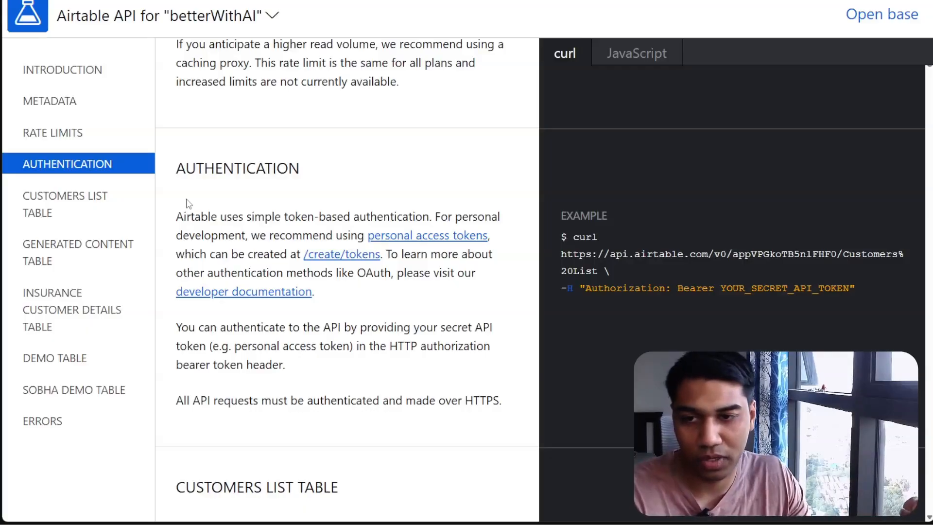
{"action": "left_click_drag", "start_coordinate": [176, 215], "coordinate": [430, 273]}
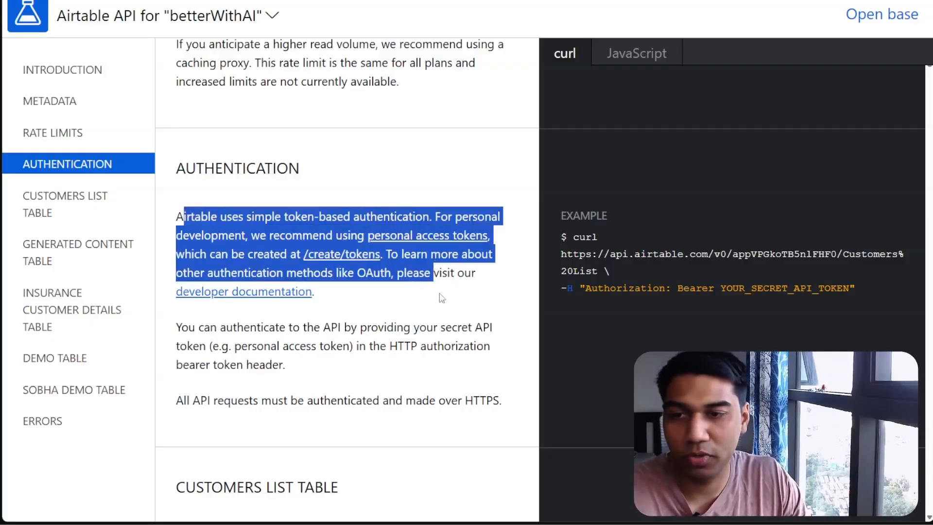
Check the token scopes listed under the n8n credential's Access Token field
{"action": "left_click", "coordinate": [410, 249]}
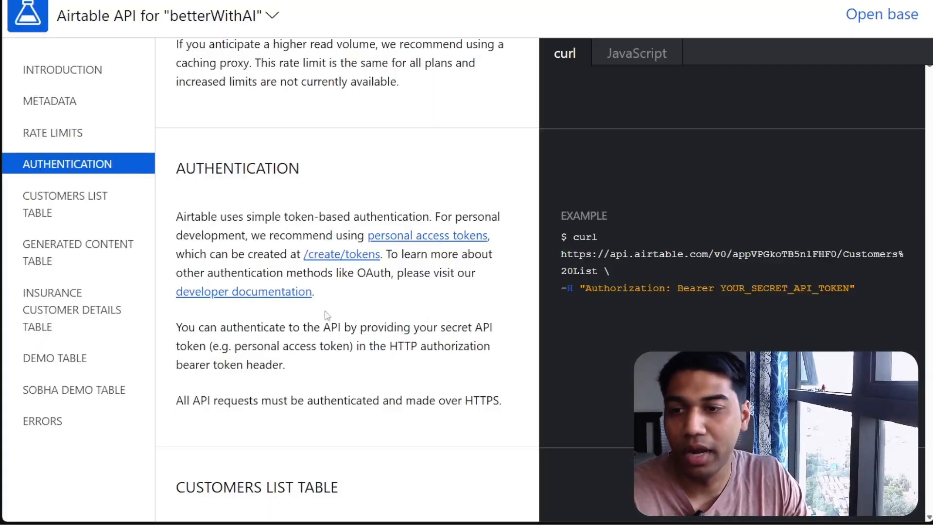
{"action": "left_click_drag", "start_coordinate": [355, 273], "coordinate": [413, 298]}
{"action": "left_click", "coordinate": [413, 298]}
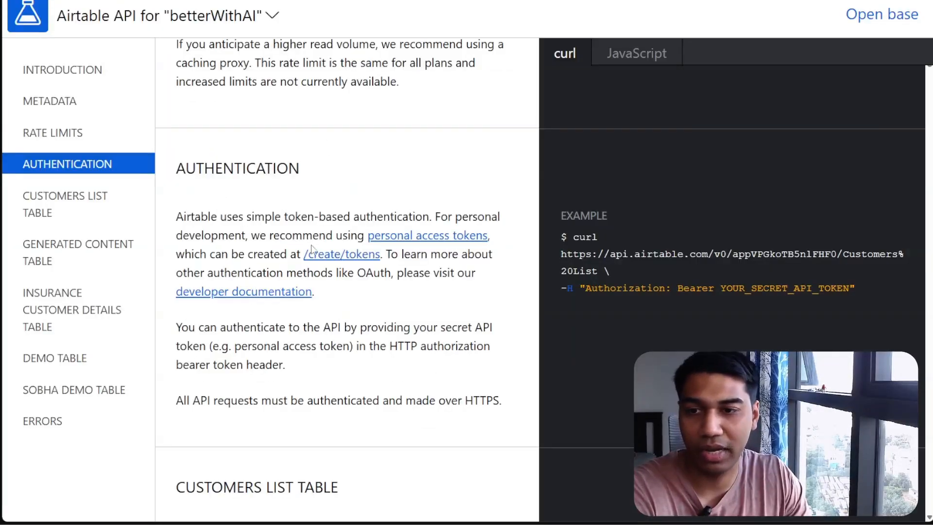
Start a new personal access token named n8n_ytDemo and add the data.records:read scope
{"action": "left_click", "coordinate": [342, 255]}
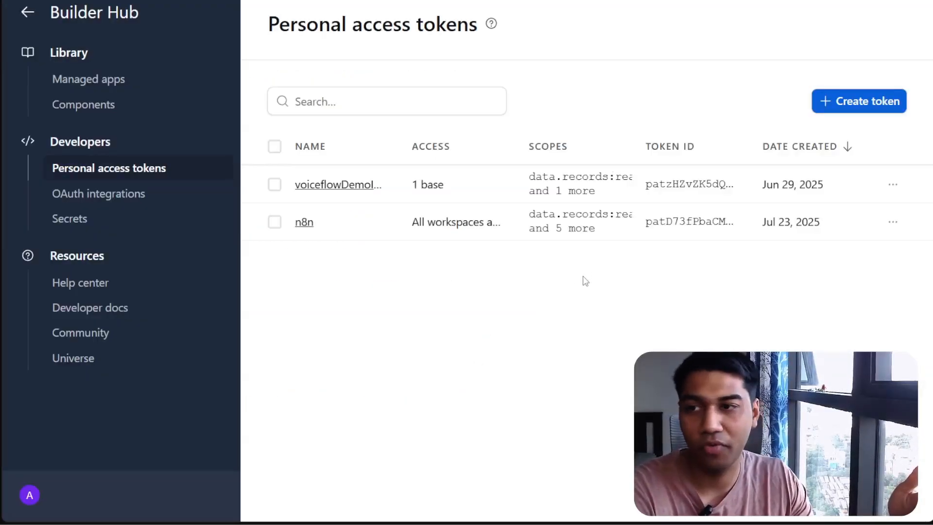
{"action": "left_click", "coordinate": [875, 98]}
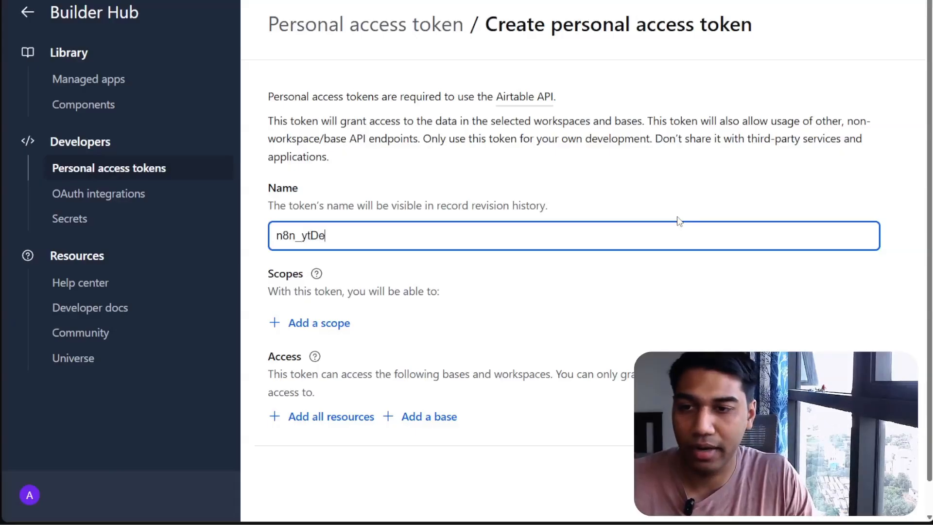
{"action": "left_click", "coordinate": [316, 324]}
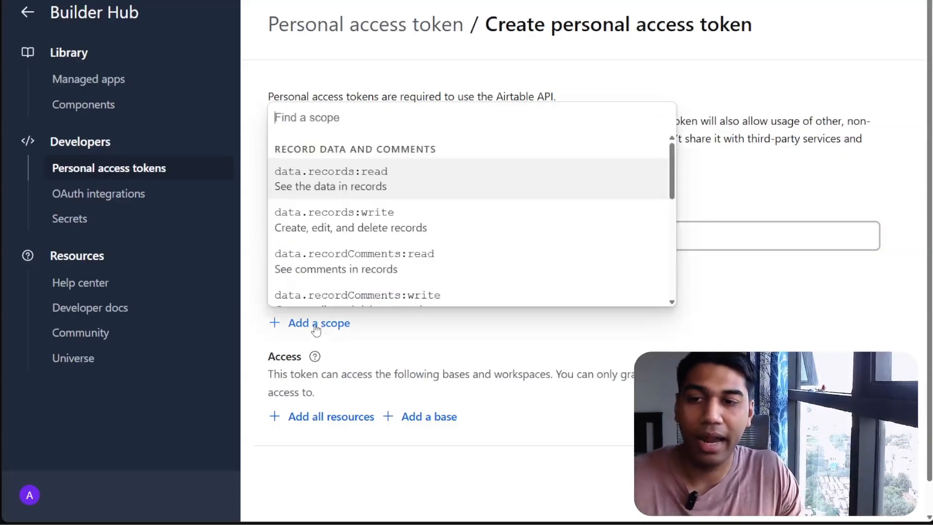
{"action": "scroll", "coordinate": [370, 187], "scroll_direction": "down", "scroll_amount": 1}
{"action": "scroll", "coordinate": [397, 195], "scroll_direction": "up", "scroll_amount": 1}
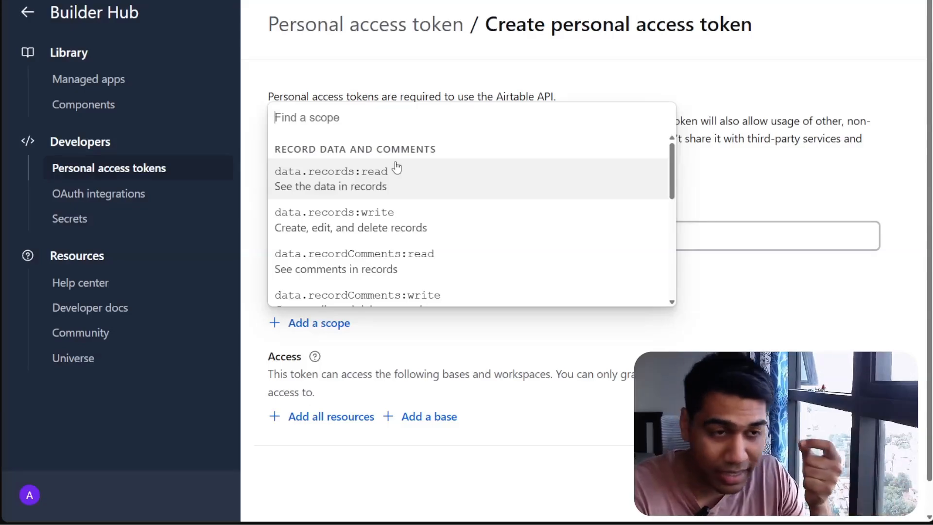
{"action": "left_click", "coordinate": [397, 167]}
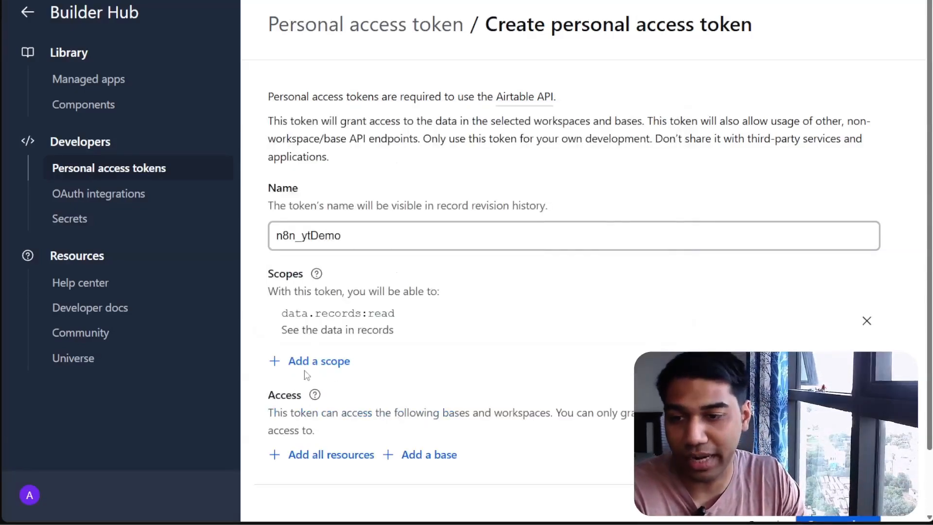
{"action": "left_click", "coordinate": [310, 367]}
{"action": "left_click", "coordinate": [427, 230]}
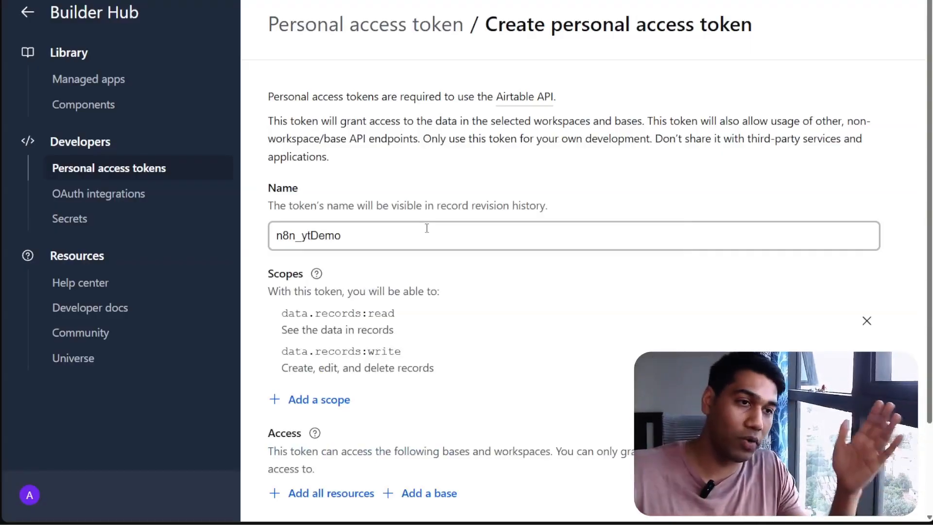
{"action": "left_click", "coordinate": [867, 360]}
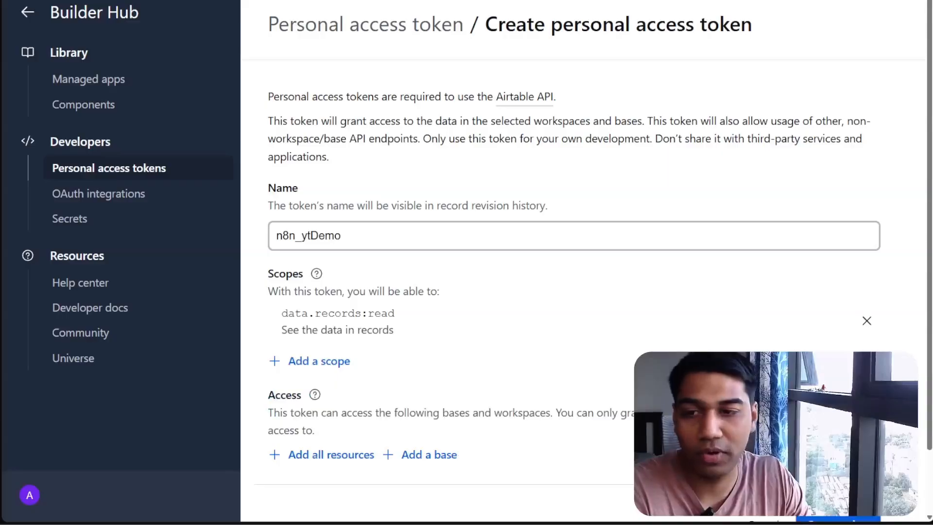
Grant the token access to the betterWithAI base
{"action": "scroll", "coordinate": [408, 341], "scroll_direction": "down", "scroll_amount": 2}
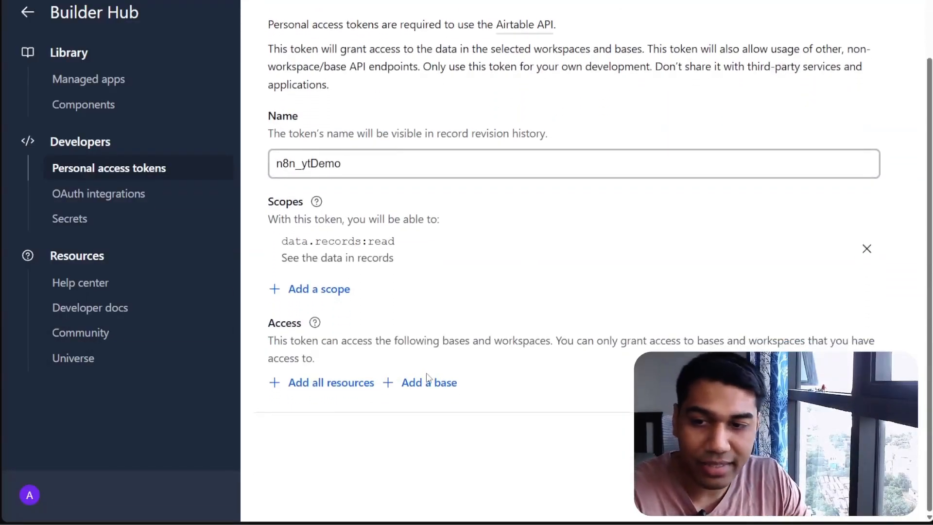
{"action": "left_click", "coordinate": [429, 382]}
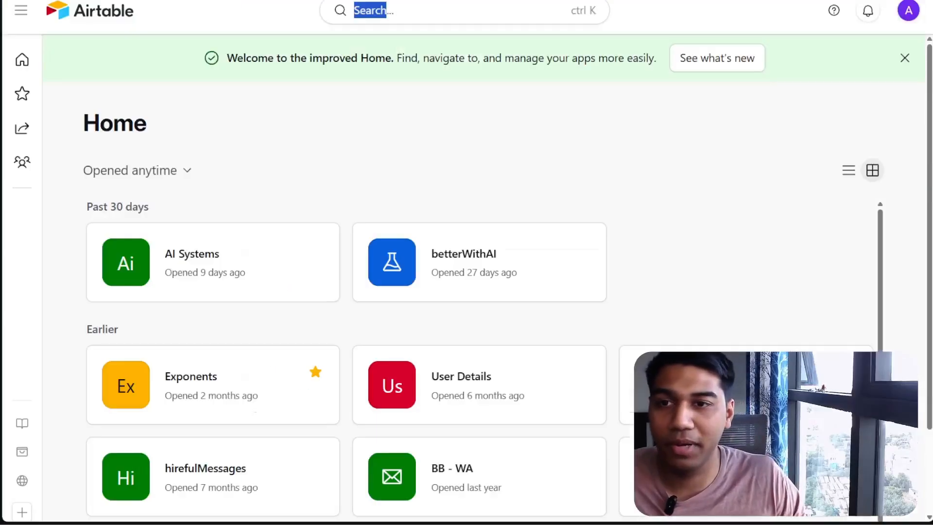
{"action": "scroll", "coordinate": [724, 243], "scroll_direction": "down", "scroll_amount": 3}
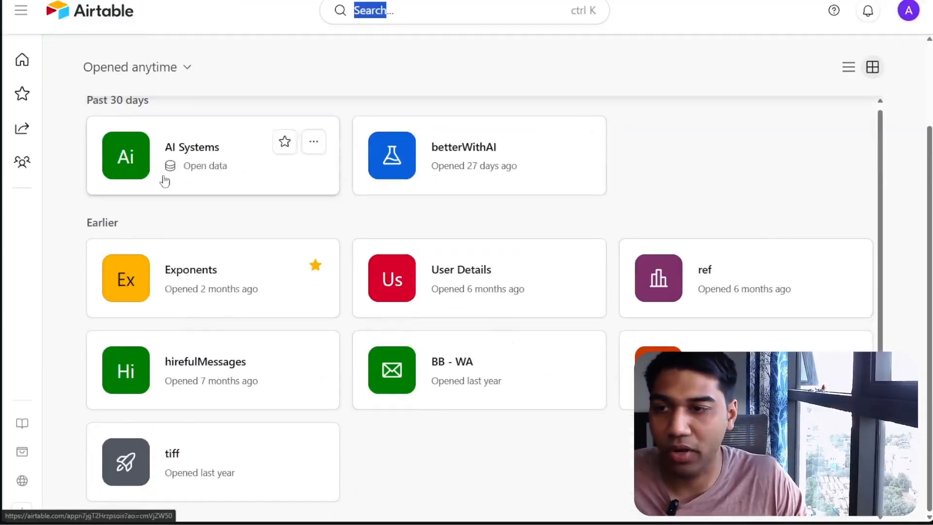
{"action": "scroll", "coordinate": [713, 236], "scroll_direction": "up", "scroll_amount": 1}
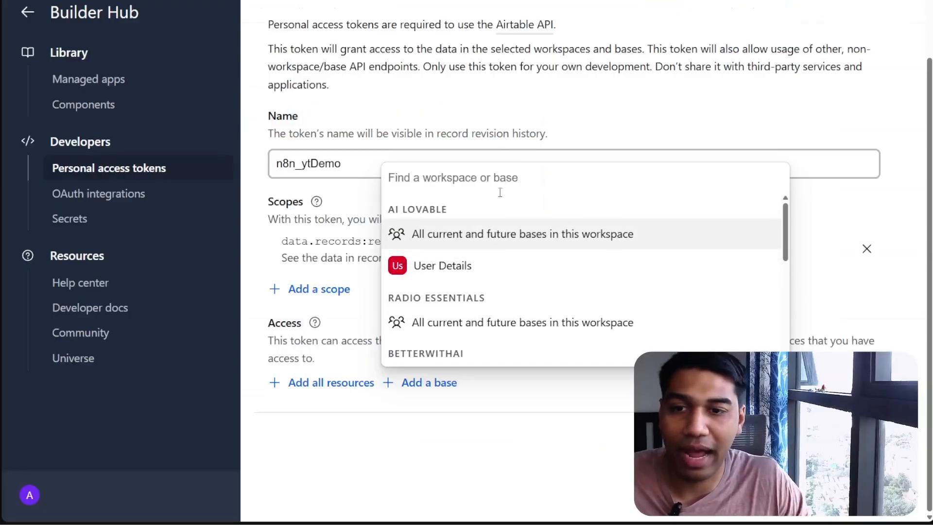
{"action": "type", "text": "bett"}
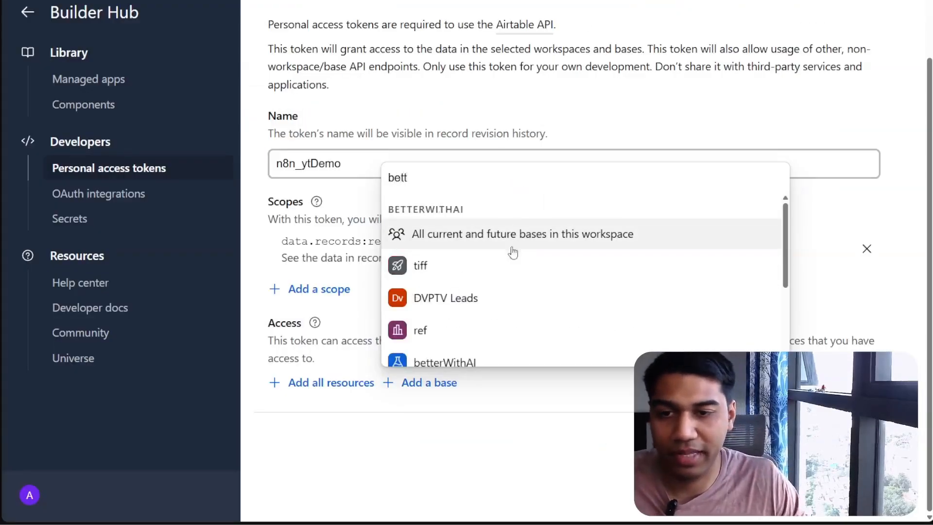
{"action": "left_click", "coordinate": [469, 354]}
{"action": "scroll", "coordinate": [444, 295], "scroll_direction": "down", "scroll_amount": 1}
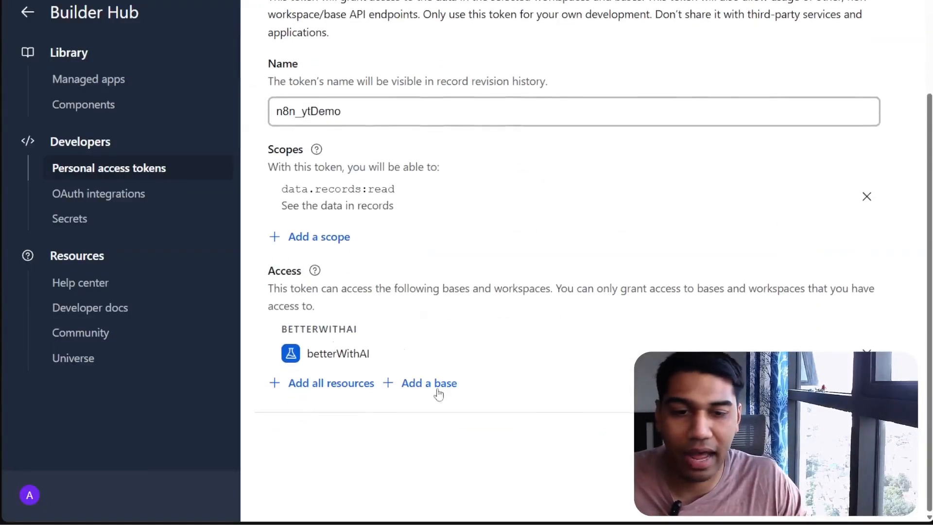
Create the token, copy it, and paste it into the n8n credential's Access Token field
{"action": "left_click", "coordinate": [843, 440]}
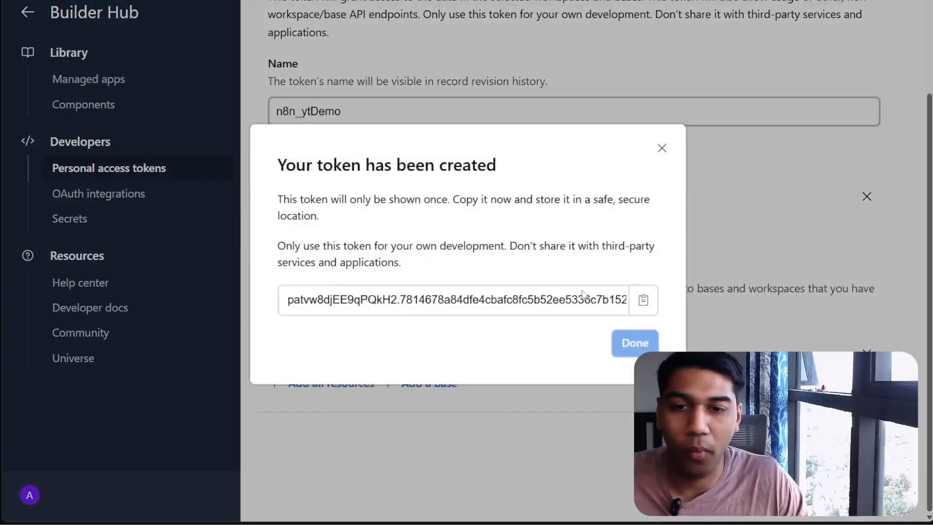
{"action": "left_click", "coordinate": [642, 301]}
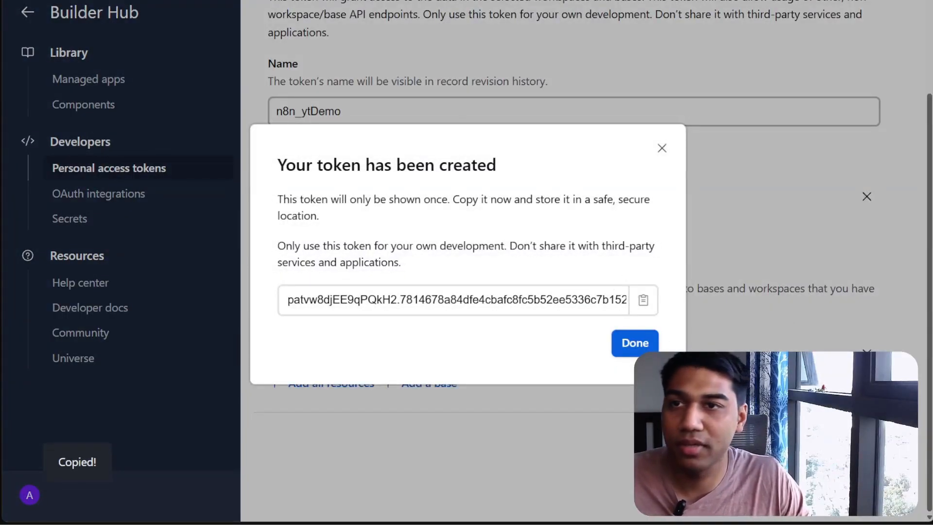
{"action": "left_click", "coordinate": [369, 1]}
{"action": "left_click", "coordinate": [583, 243]}
{"action": "key", "text": "ctrl+v"}
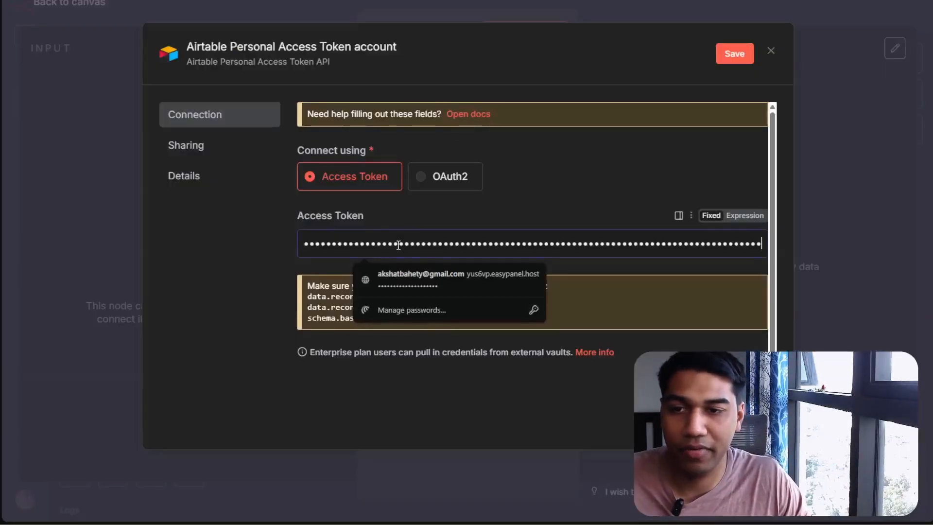
Save and close the Airtable Personal Access Token credential
{"action": "left_click", "coordinate": [608, 128]}
{"action": "left_click", "coordinate": [727, 52]}
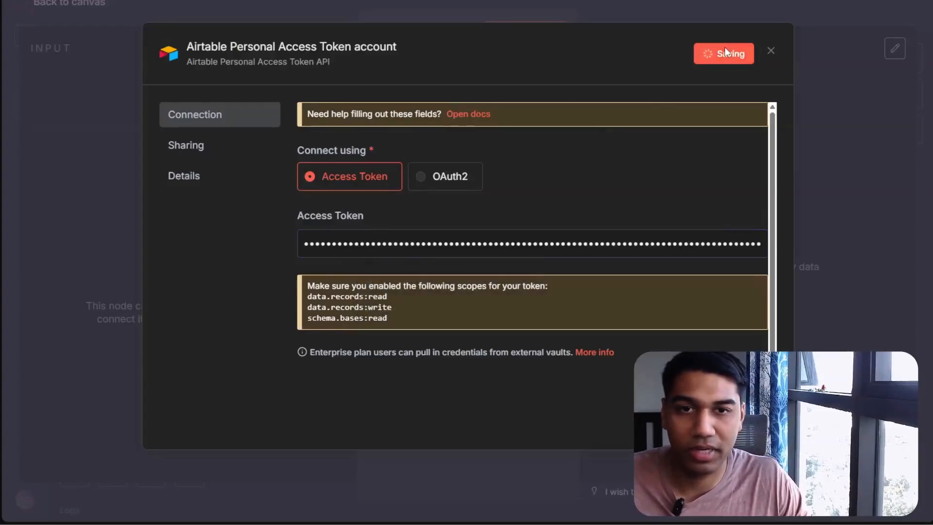
{"action": "left_click", "coordinate": [771, 51]}
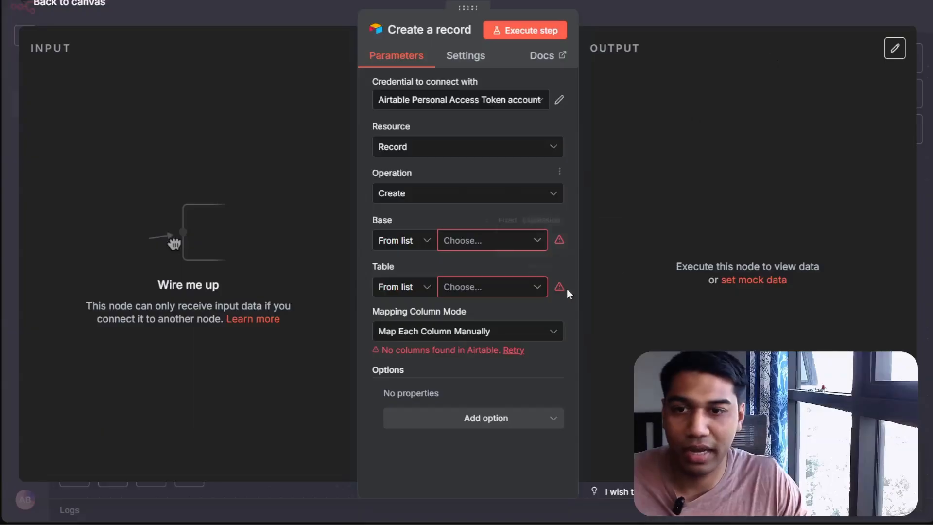
Try to choose a base from the list in the Create a record node
{"action": "left_click", "coordinate": [492, 240]}
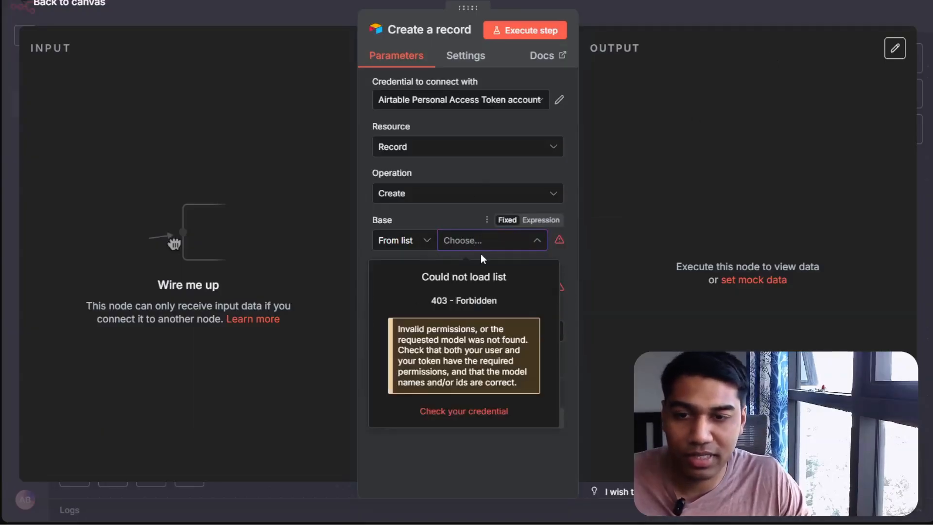
{"action": "left_click", "coordinate": [411, 245]}
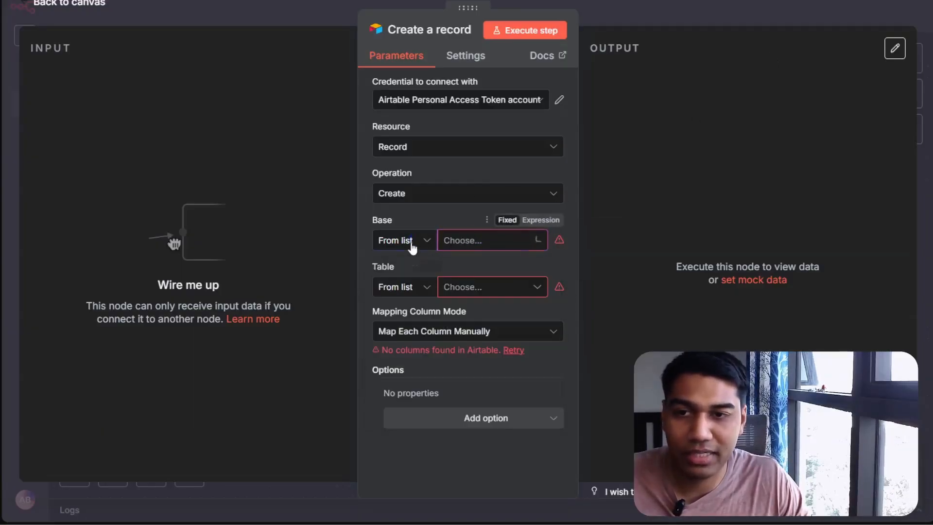
{"action": "left_click", "coordinate": [466, 262]}
{"action": "left_click", "coordinate": [476, 238]}
{"action": "left_click", "coordinate": [419, 216]}
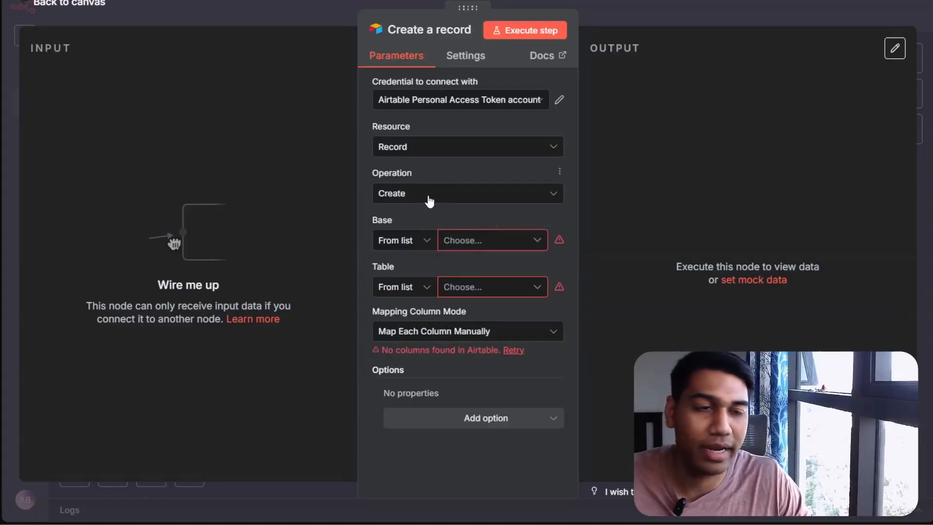
Change the Airtable node's operation to Get and try loading the base list again
{"action": "left_click", "coordinate": [468, 243]}
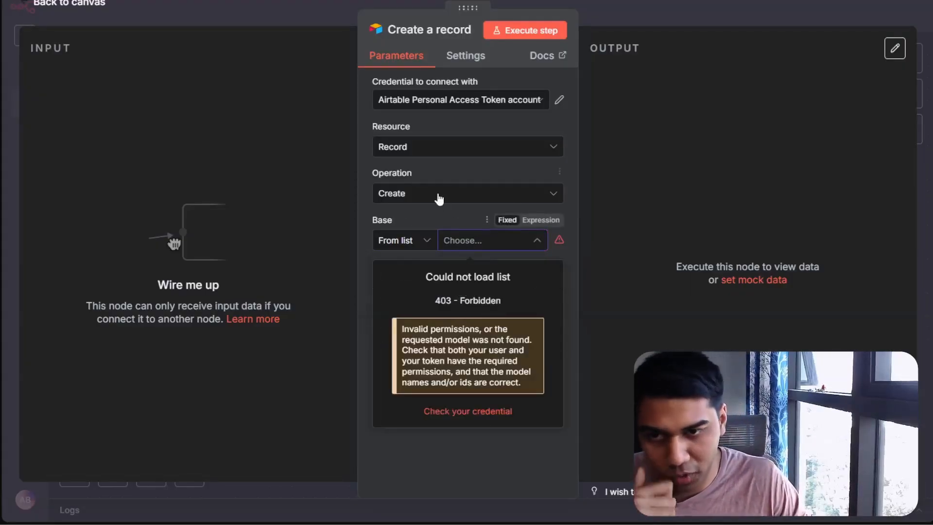
{"action": "left_click", "coordinate": [441, 196]}
{"action": "scroll", "coordinate": [440, 290], "scroll_direction": "down", "scroll_amount": 1}
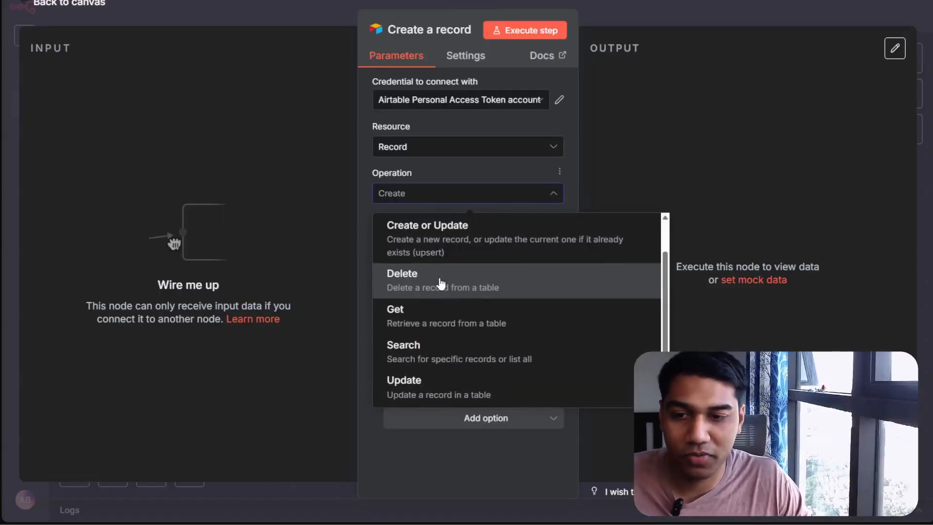
{"action": "left_click", "coordinate": [456, 361]}
{"action": "left_click", "coordinate": [440, 193]}
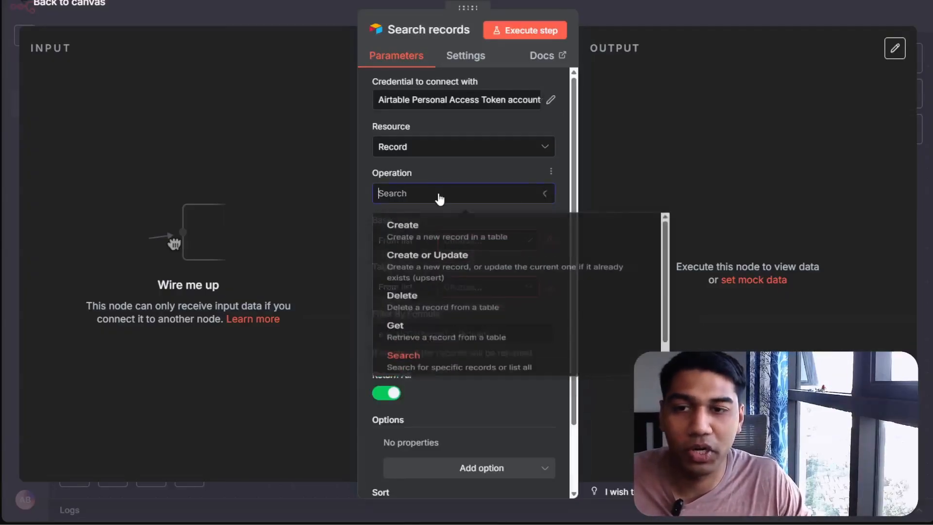
{"action": "scroll", "coordinate": [447, 267], "scroll_direction": "down", "scroll_amount": 1}
{"action": "left_click", "coordinate": [448, 315]}
{"action": "left_click", "coordinate": [459, 242]}
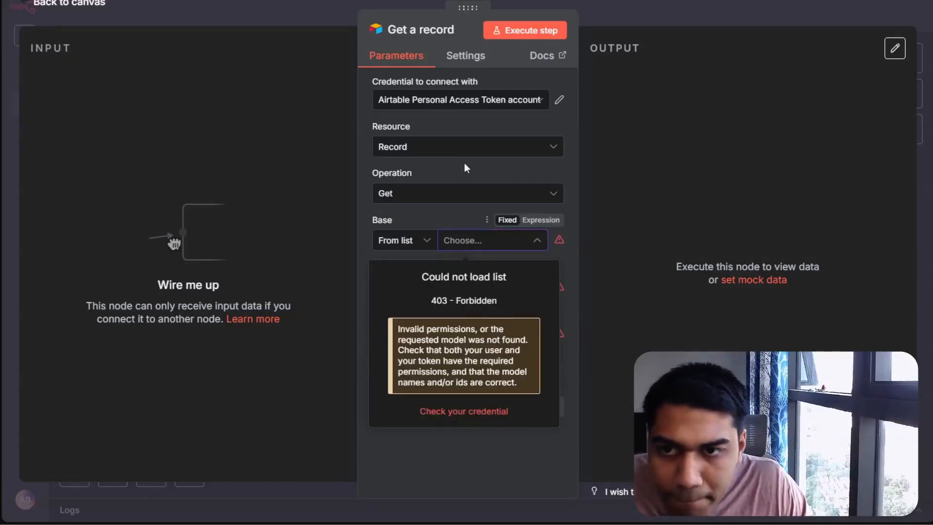
Reopen the base list to check which bases load for the credential
{"action": "left_click", "coordinate": [461, 99]}
{"action": "left_click", "coordinate": [893, 320]}
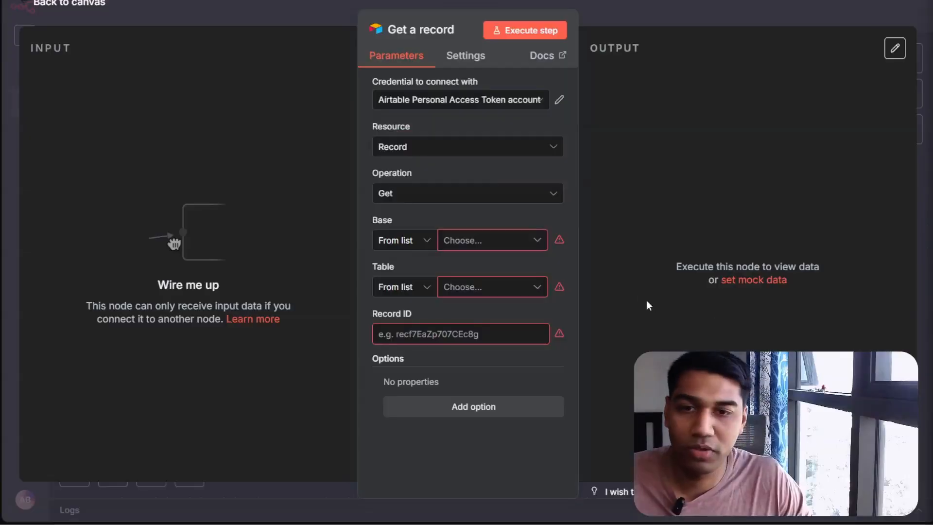
{"action": "left_click", "coordinate": [518, 244]}
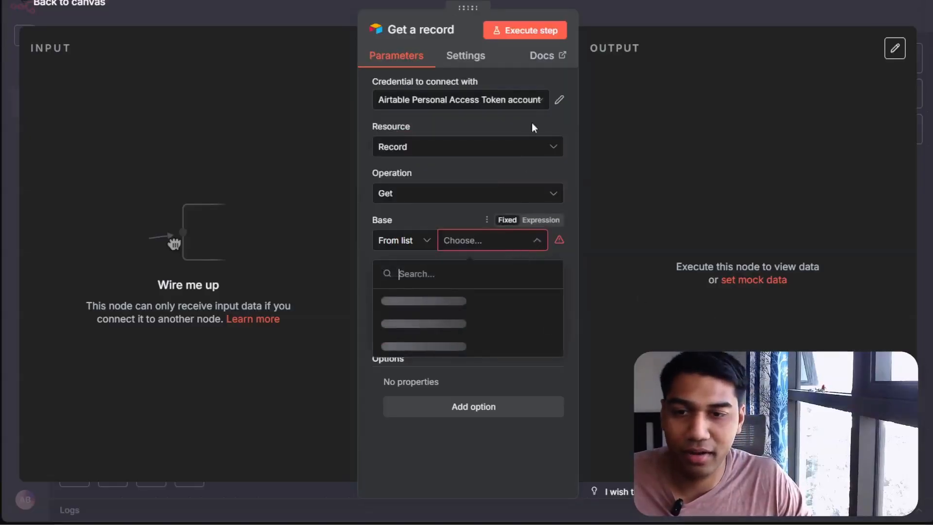
Add the data.records:write scope to the n8n_ytDemo personal access token and close the n8n credential dialog
{"action": "left_click", "coordinate": [514, 99]}
{"action": "left_click", "coordinate": [559, 102]}
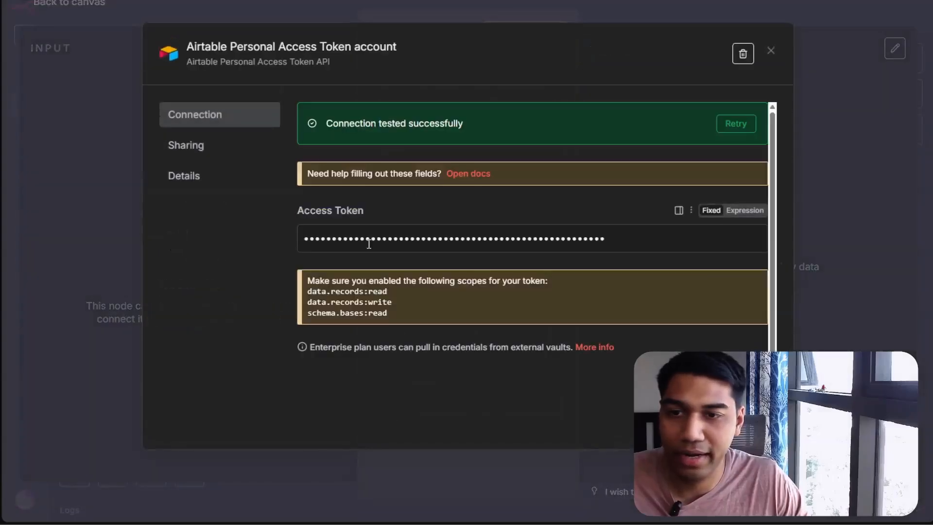
{"action": "left_click", "coordinate": [386, 320]}
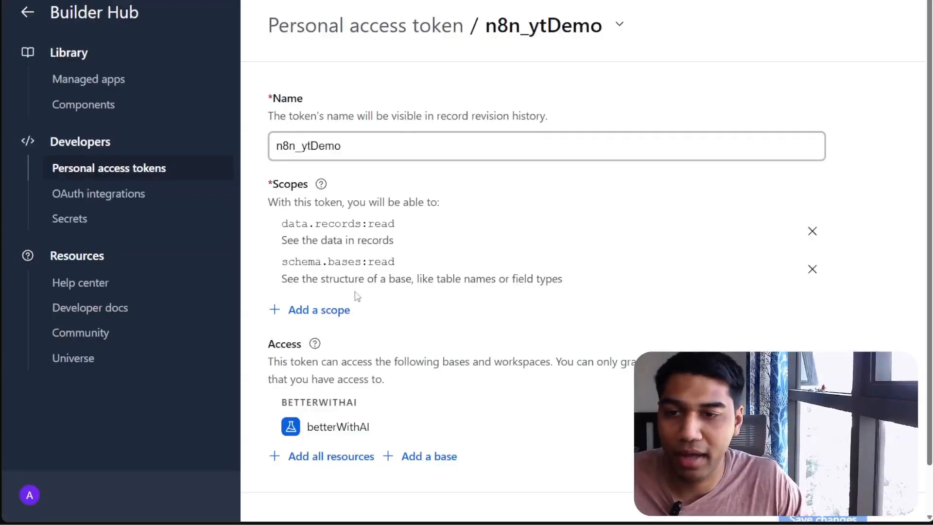
{"action": "left_click", "coordinate": [319, 310]}
{"action": "left_click", "coordinate": [346, 183]}
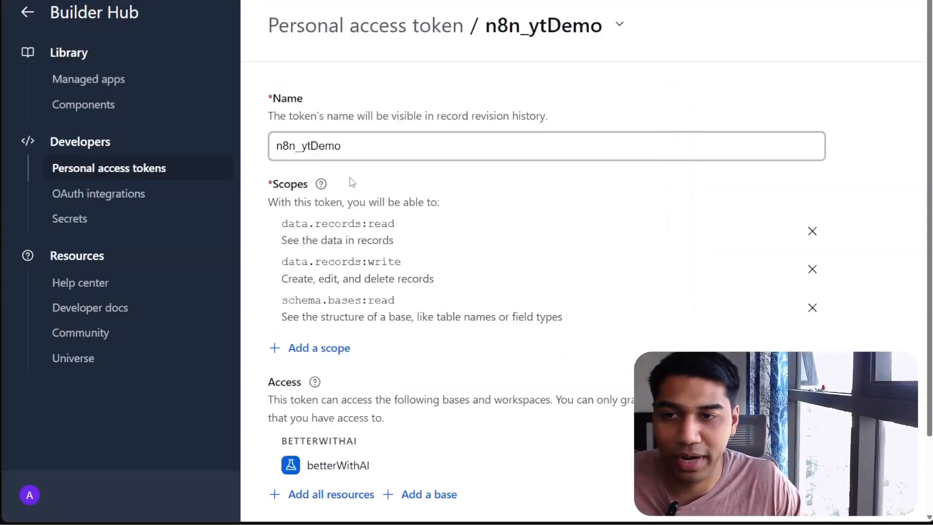
{"action": "scroll", "coordinate": [553, 263], "scroll_direction": "down", "scroll_amount": 1}
{"action": "scroll", "coordinate": [552, 263], "scroll_direction": "down", "scroll_amount": 2}
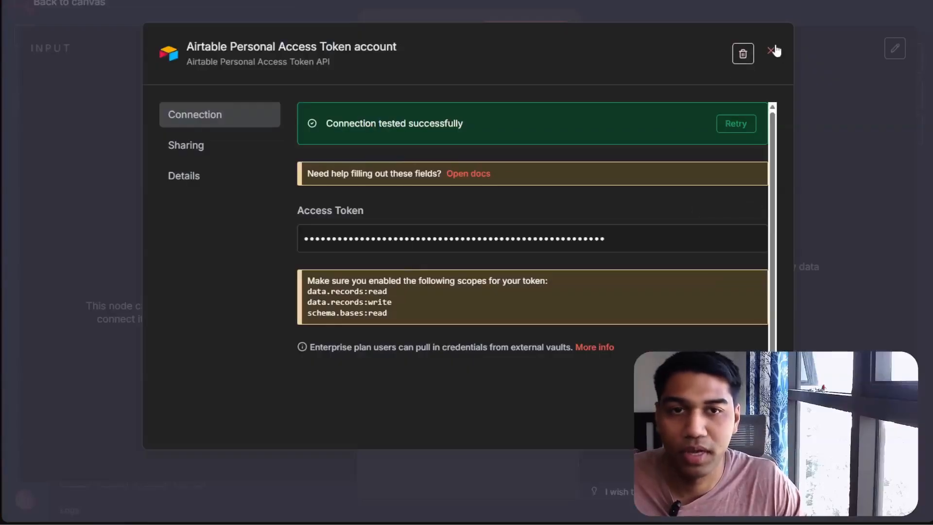
{"action": "left_click", "coordinate": [774, 50]}
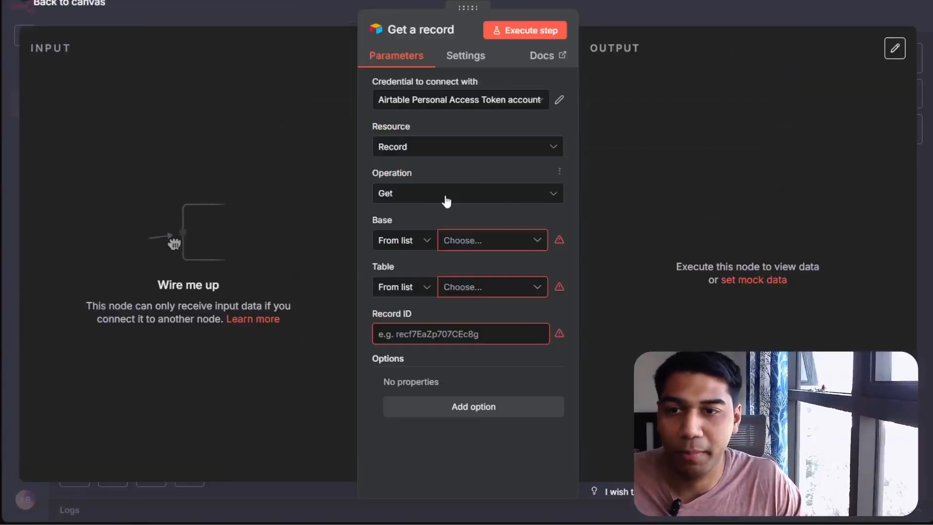
Select betterWithAI as the base in the Get a record node
{"action": "left_click", "coordinate": [482, 243]}
{"action": "left_click", "coordinate": [430, 302]}
{"action": "left_click", "coordinate": [448, 287]}
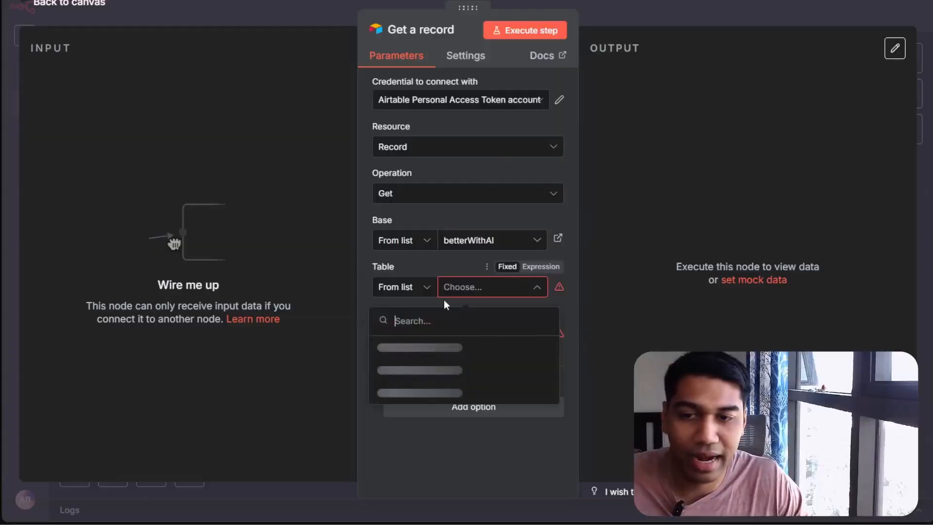
{"action": "left_click", "coordinate": [444, 245]}
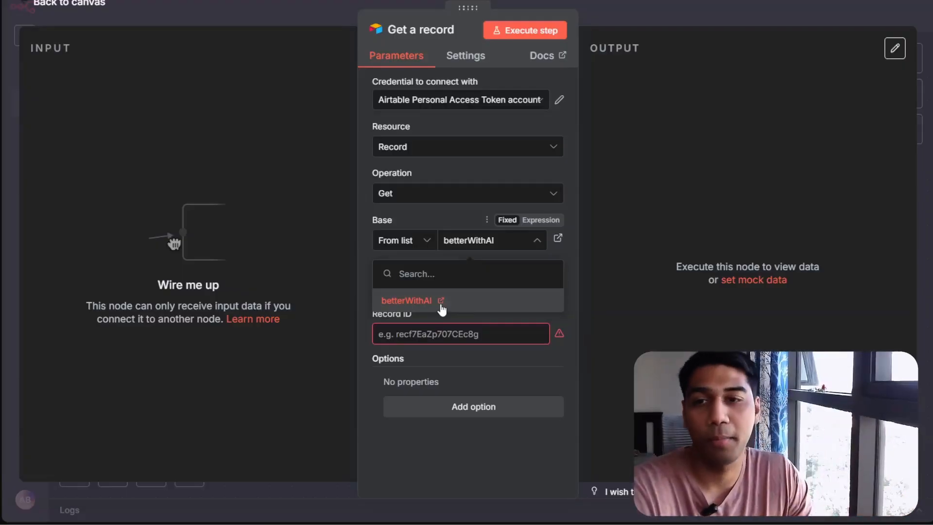
Create a new Airtable credential using the OAuth2 connection method
{"action": "left_click", "coordinate": [498, 99]}
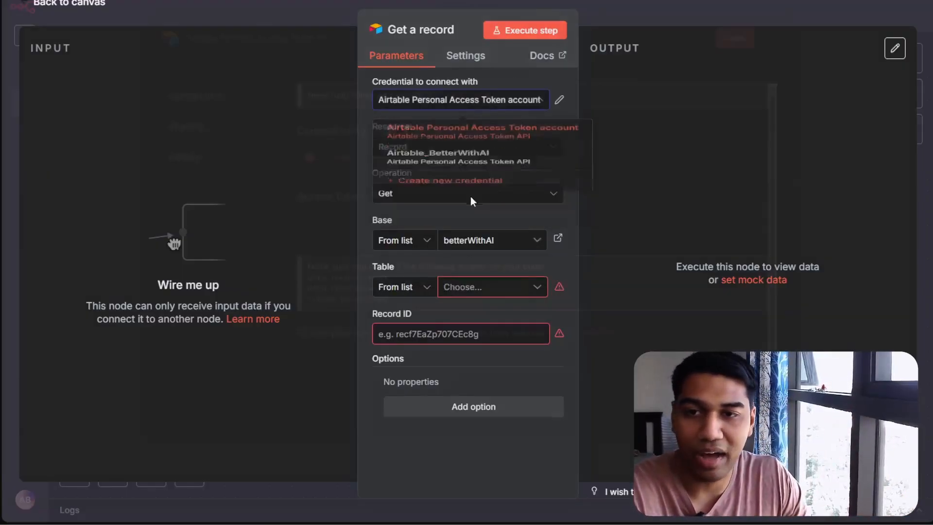
{"action": "left_click", "coordinate": [467, 205]}
{"action": "left_click", "coordinate": [456, 169]}
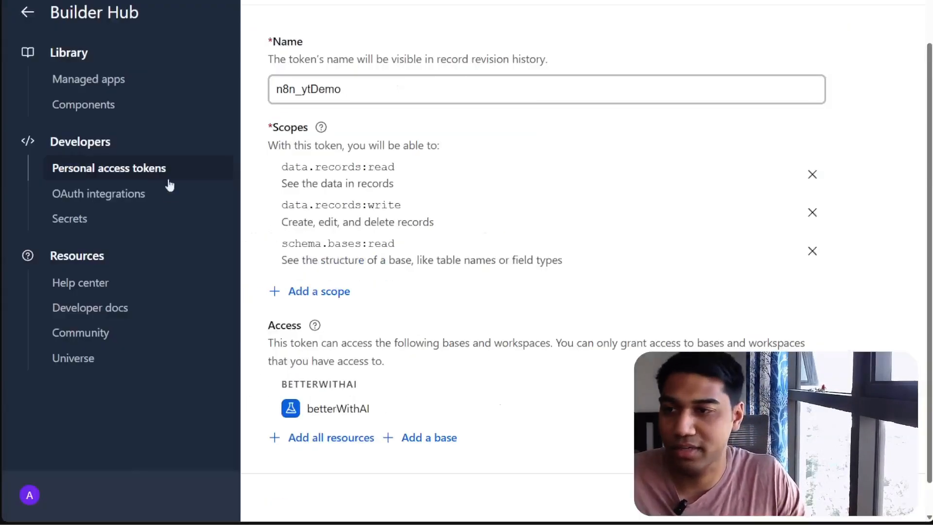
Register a new Airtable OAuth integration named n8nDemo with the n8n OAuth redirect URL pasted in
{"action": "left_click", "coordinate": [137, 195]}
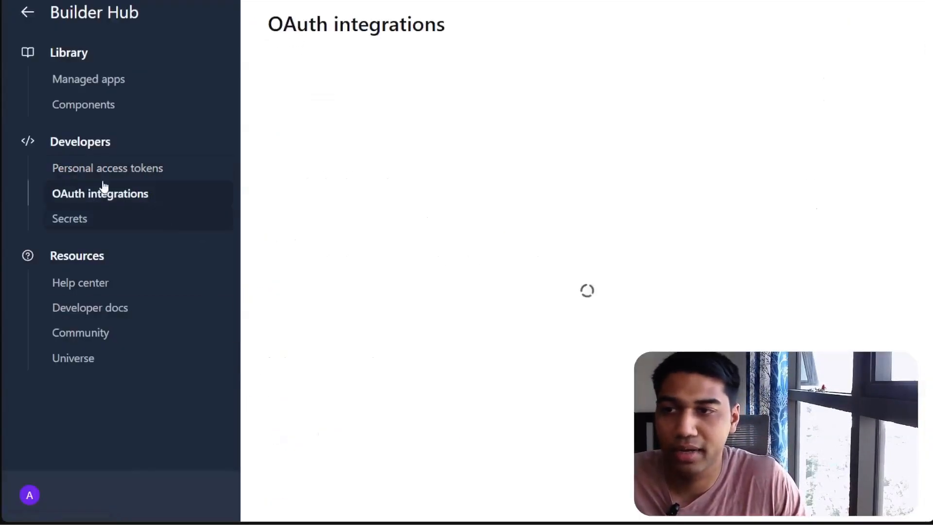
{"action": "left_click", "coordinate": [573, 324]}
{"action": "left_click", "coordinate": [380, 127]}
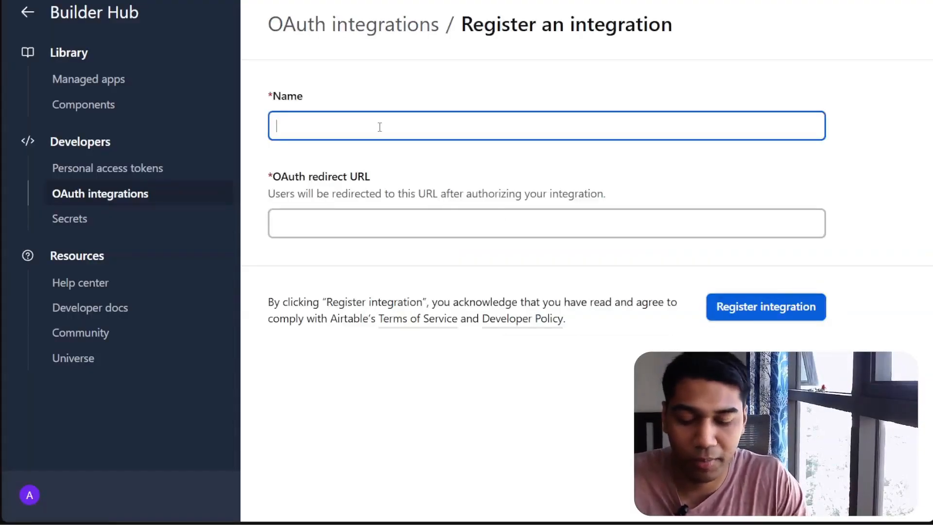
{"action": "type", "text": "n8nDemo"}
{"action": "key", "text": "Tab"}
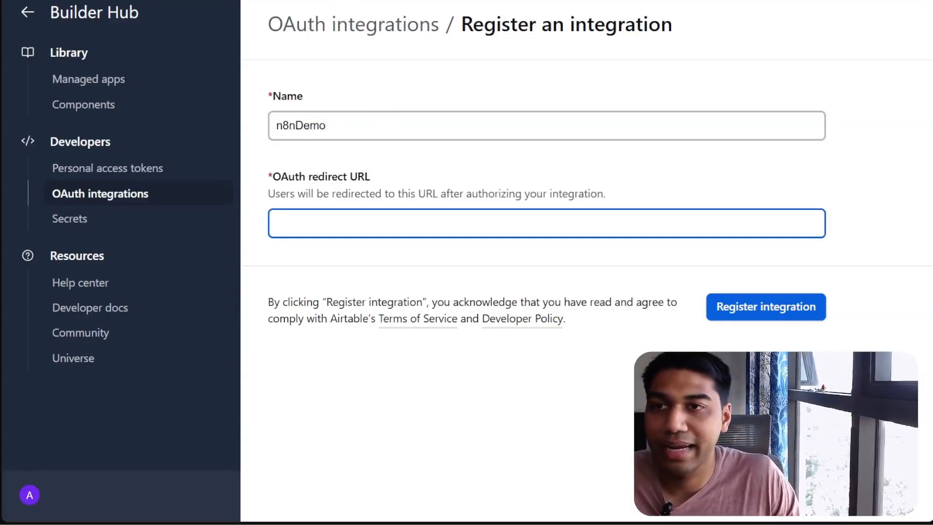
{"action": "key", "text": "alt+Tab"}
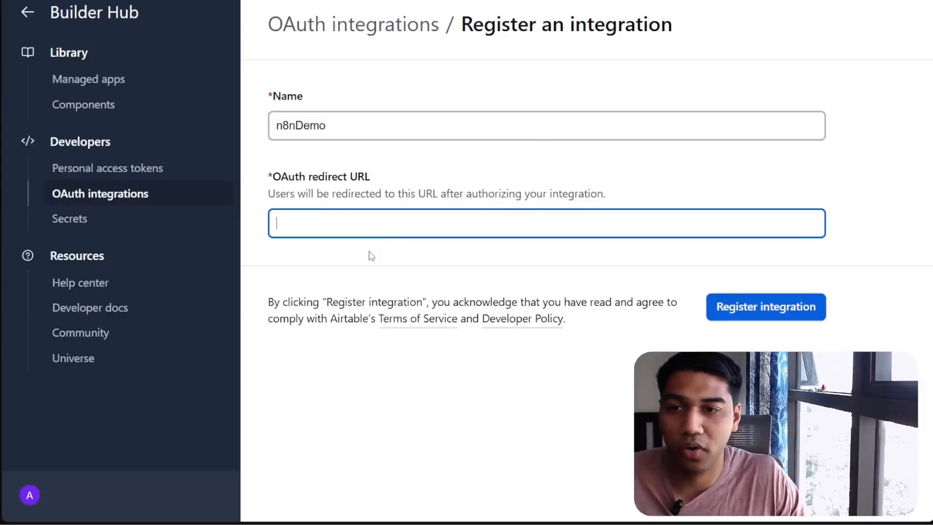
{"action": "type", "text": "https://n8n-n8n.yus6vp.easypanel.host/rest/oauth2-credential/callback"}
{"action": "left_click", "coordinate": [775, 304]}
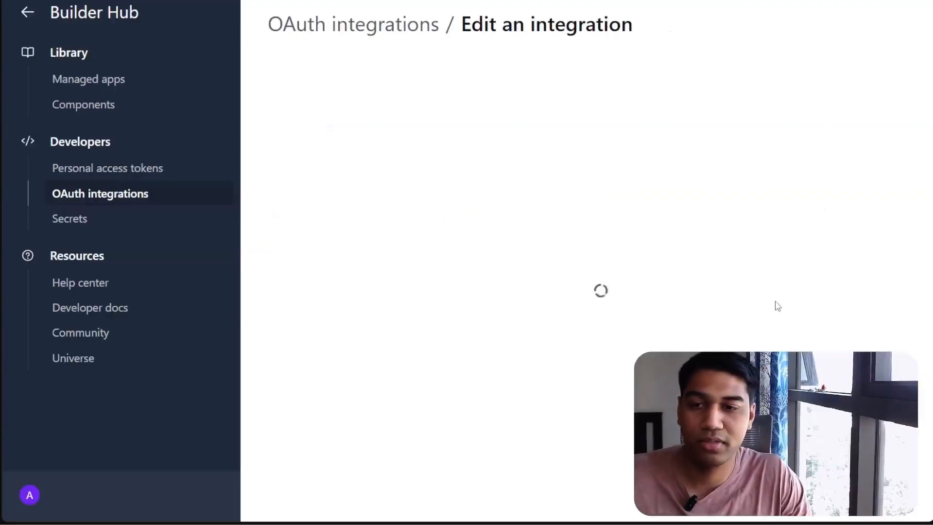
Set the integration's tagline to Demo
{"action": "left_click", "coordinate": [562, 199]}
{"action": "type", "text": "Demo"}
{"action": "key", "text": "Tab"}
{"action": "scroll", "coordinate": [710, 177], "scroll_direction": "down", "scroll_amount": 5}
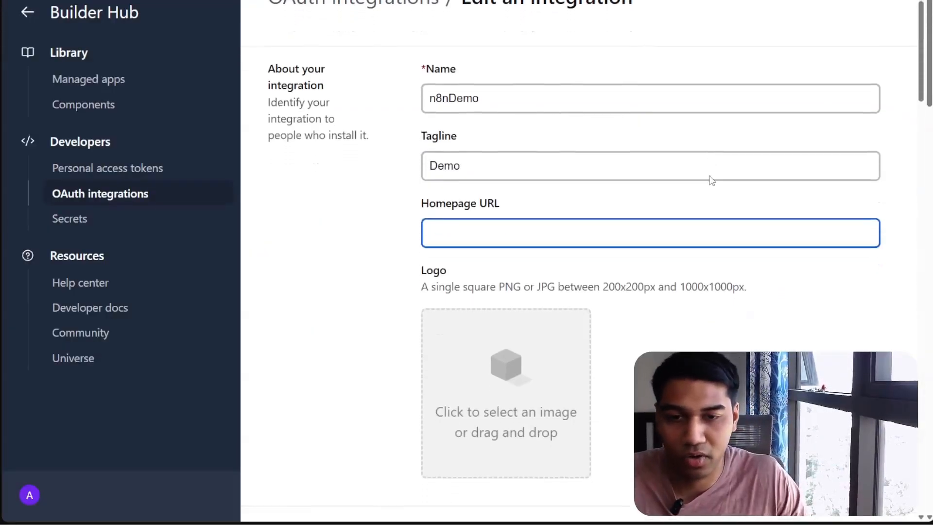
{"action": "scroll", "coordinate": [680, 181], "scroll_direction": "down", "scroll_amount": 4}
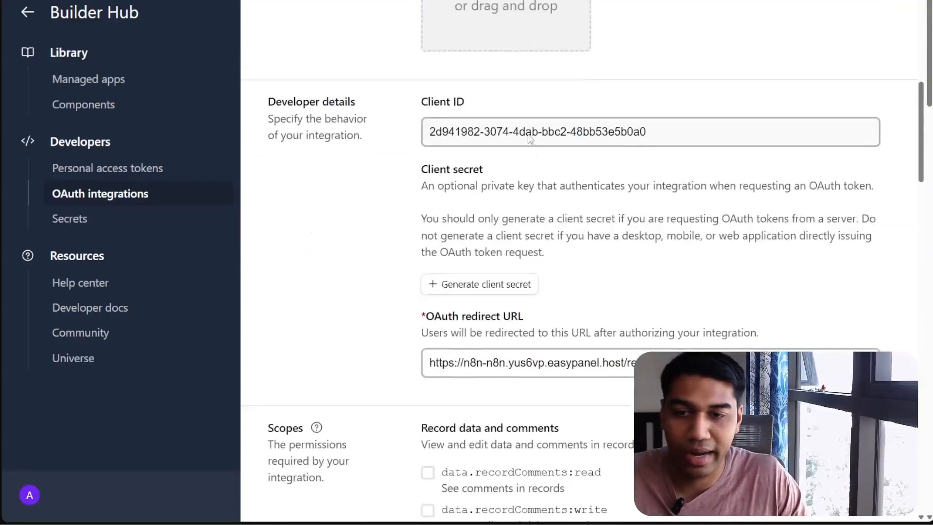
Copy the integration's Client ID into the n8n credential's Client ID field
{"action": "left_click_drag", "start_coordinate": [648, 137], "coordinate": [396, 130]}
{"action": "key", "text": "ctrl+c"}
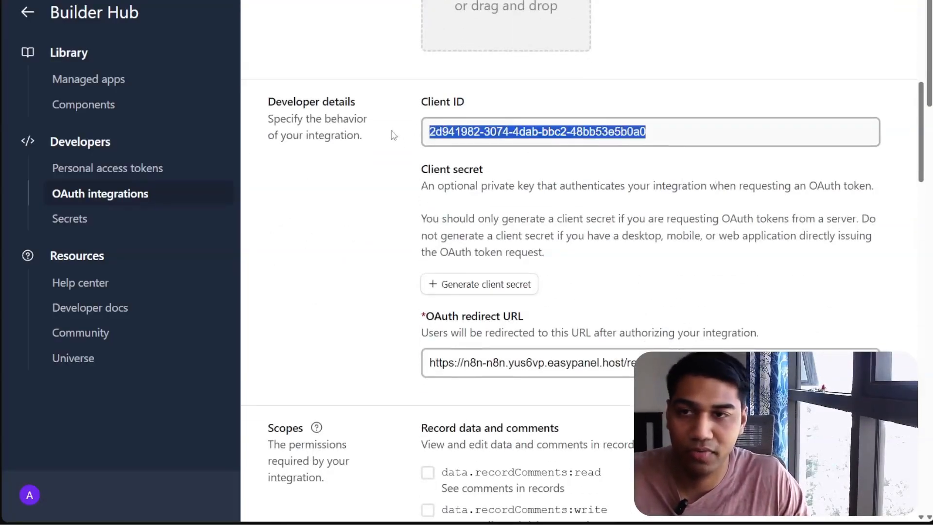
{"action": "left_click", "coordinate": [375, 1]}
{"action": "left_click", "coordinate": [385, 318]}
{"action": "key", "text": "ctrl+v"}
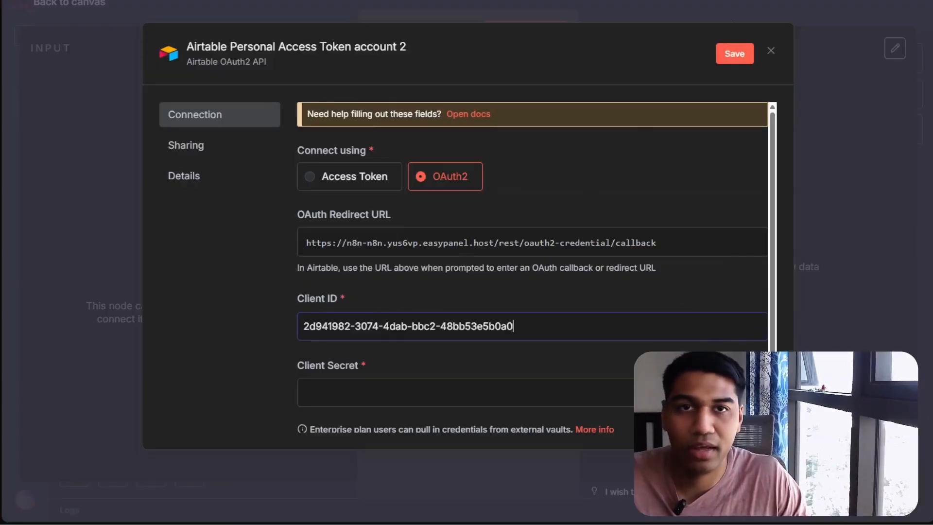
Generate a client secret for the integration and paste it into the n8n Client Secret field
{"action": "key", "text": "ctrl+Tab"}
{"action": "left_click", "coordinate": [475, 285]}
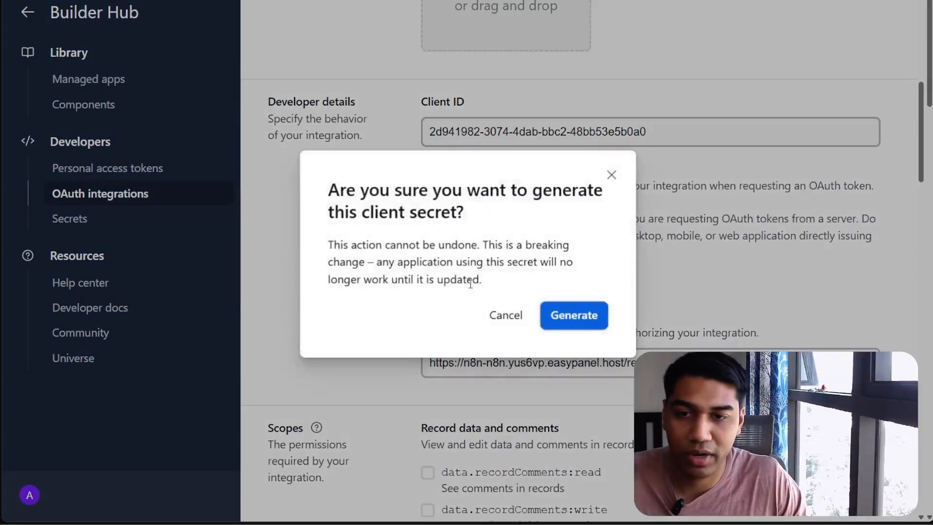
{"action": "left_click", "coordinate": [573, 315]}
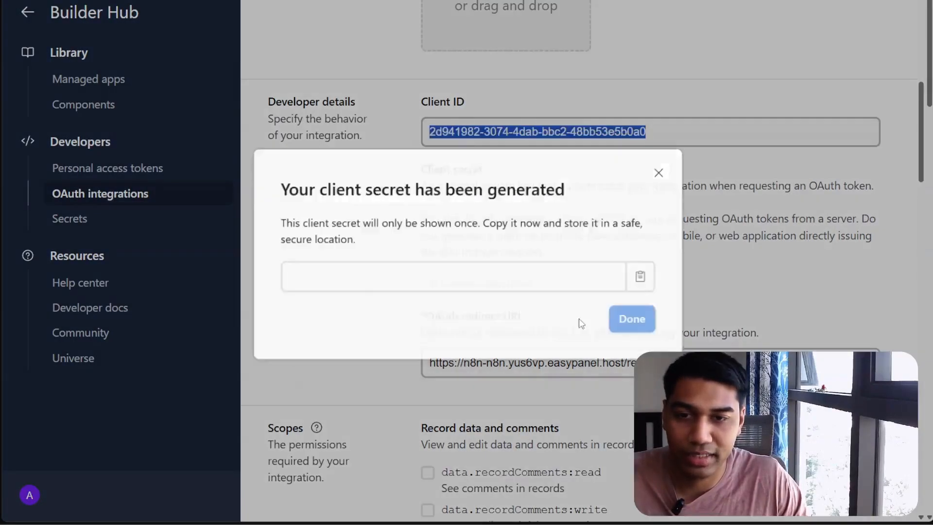
{"action": "left_click", "coordinate": [643, 275]}
{"action": "key", "text": "ctrl+Tab"}
{"action": "left_click", "coordinate": [431, 393]}
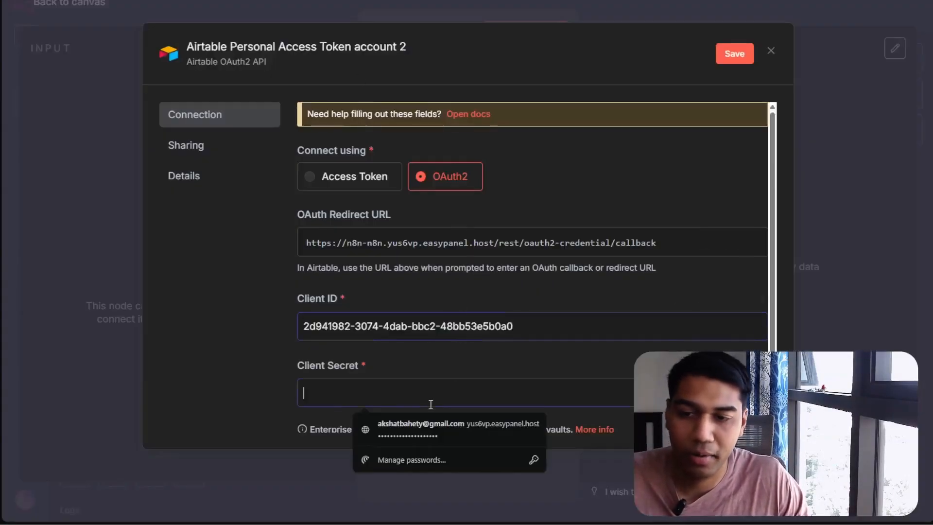
{"action": "key", "text": "ctrl+v"}
Enable the data.recordComments, data.records and schema.bases read and write scopes for the integration
{"action": "scroll", "coordinate": [637, 268], "scroll_direction": "down", "scroll_amount": 1}
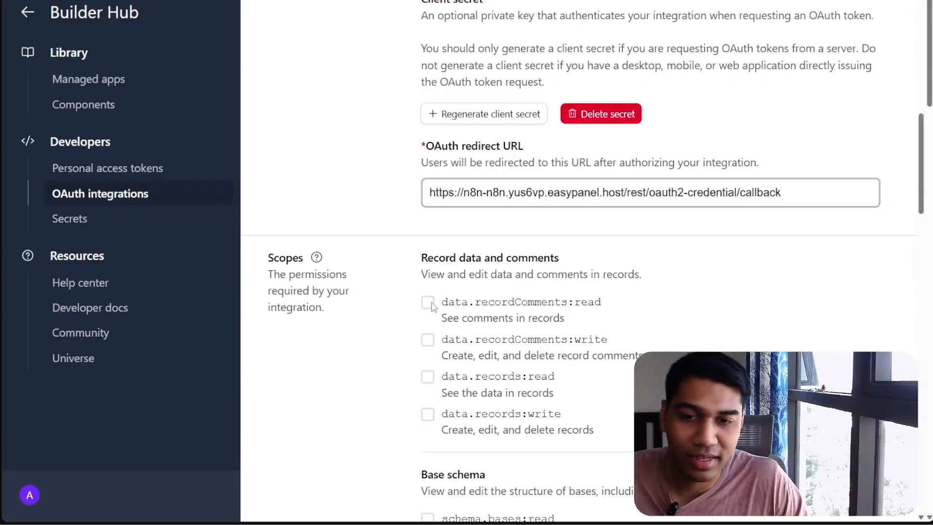
{"action": "left_click", "coordinate": [429, 303]}
{"action": "left_click", "coordinate": [429, 340]}
{"action": "left_click", "coordinate": [428, 378]}
{"action": "left_click", "coordinate": [429, 415]}
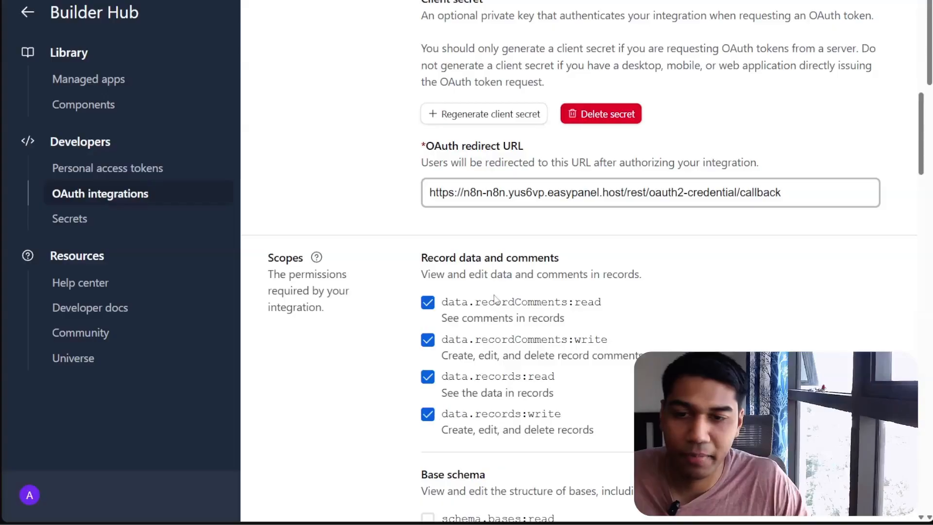
{"action": "scroll", "coordinate": [494, 298], "scroll_direction": "up", "scroll_amount": 2}
{"action": "scroll", "coordinate": [456, 327], "scroll_direction": "down", "scroll_amount": 6}
{"action": "left_click", "coordinate": [428, 292]}
{"action": "left_click", "coordinate": [429, 330]}
{"action": "scroll", "coordinate": [604, 243], "scroll_direction": "down", "scroll_amount": 7}
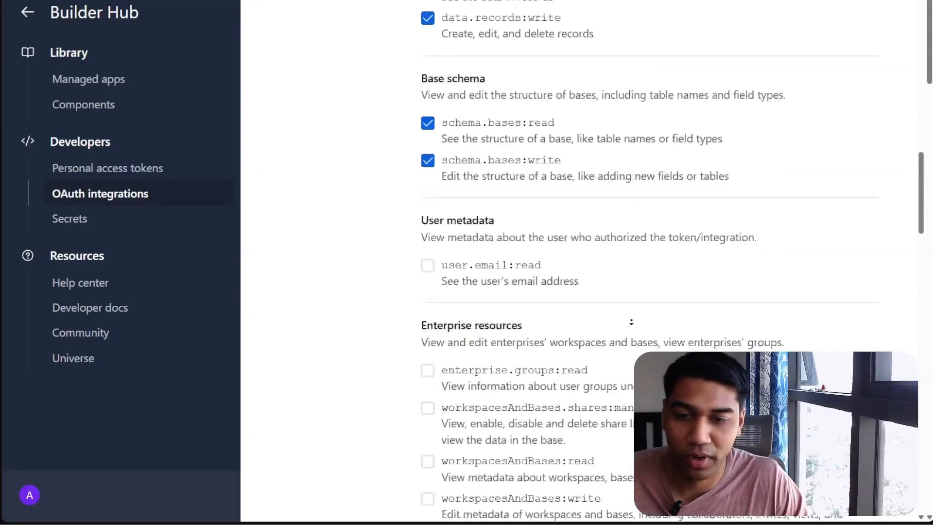
{"action": "scroll", "coordinate": [605, 243], "scroll_direction": "down", "scroll_amount": 15}
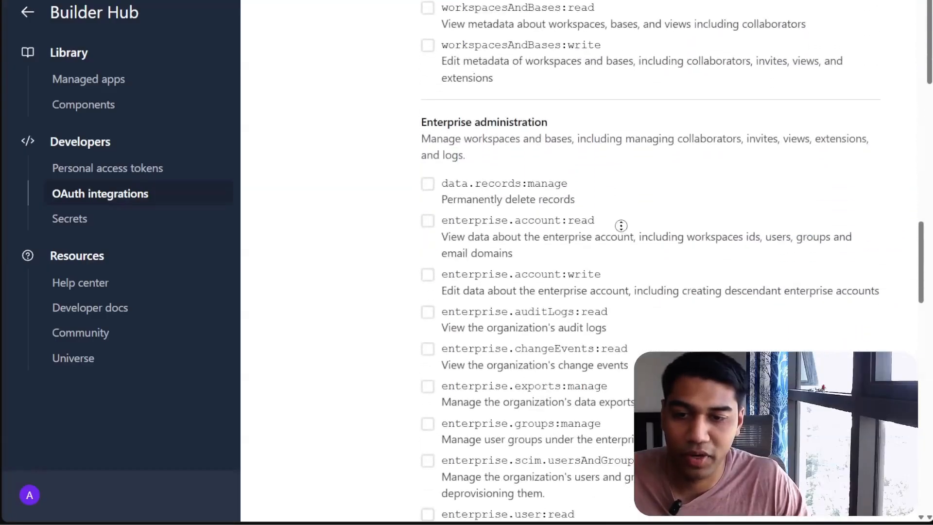
{"action": "scroll", "coordinate": [646, 332], "scroll_direction": "down", "scroll_amount": 10}
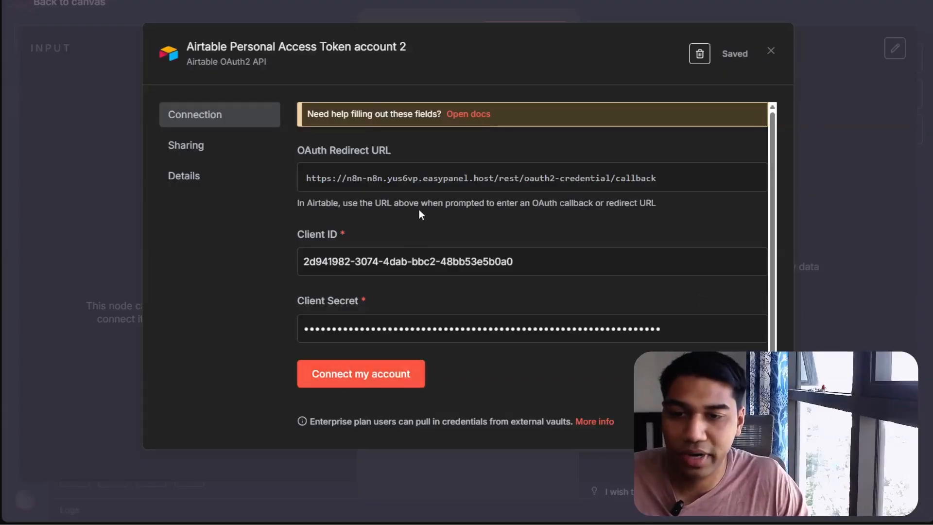
Connect the Airtable OAuth2 account, adding the betterWithAI base and granting the integration access
{"action": "left_click", "coordinate": [371, 374]}
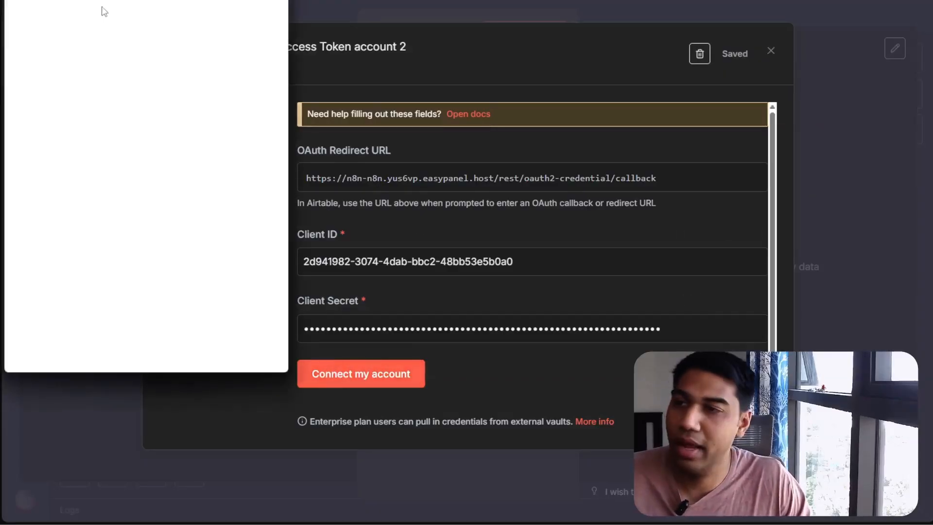
{"action": "scroll", "coordinate": [260, 142], "scroll_direction": "down", "scroll_amount": 5}
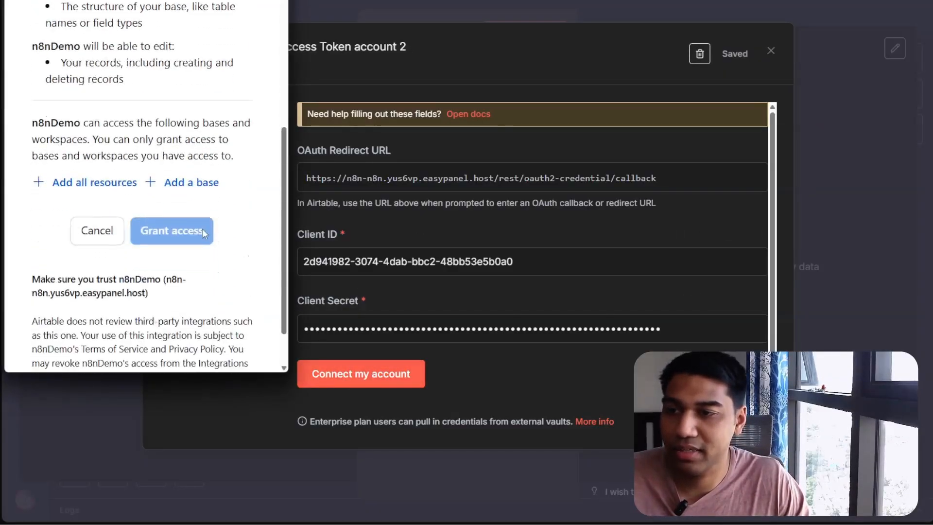
{"action": "left_click", "coordinate": [169, 189]}
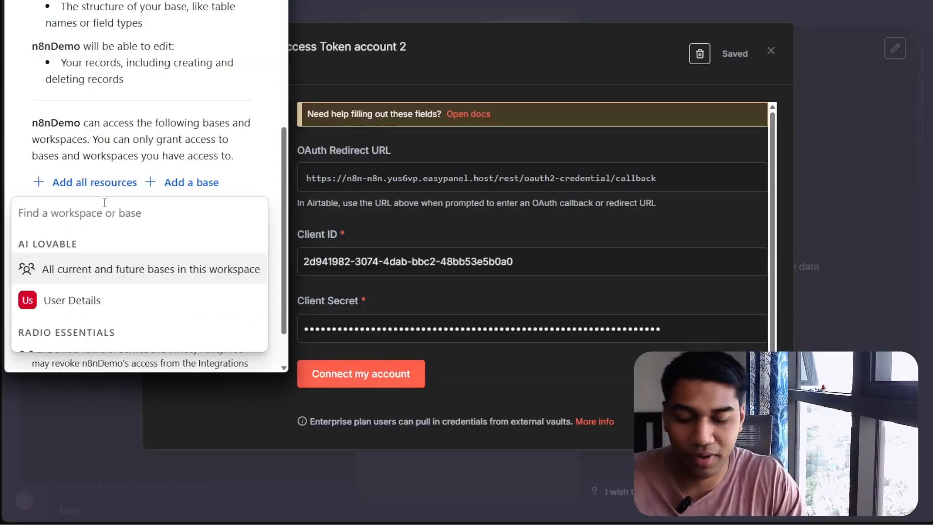
{"action": "type", "text": "betterWithAI"}
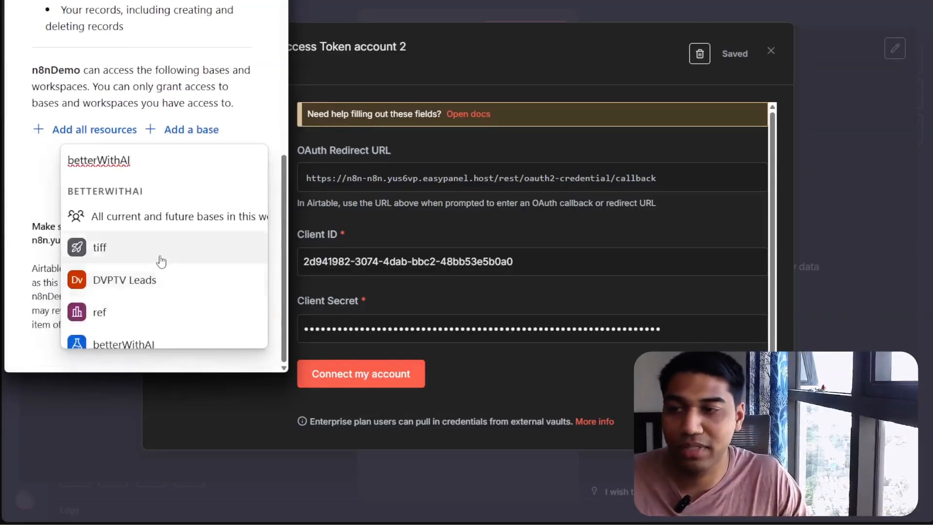
{"action": "left_click", "coordinate": [140, 335]}
{"action": "left_click", "coordinate": [166, 226]}
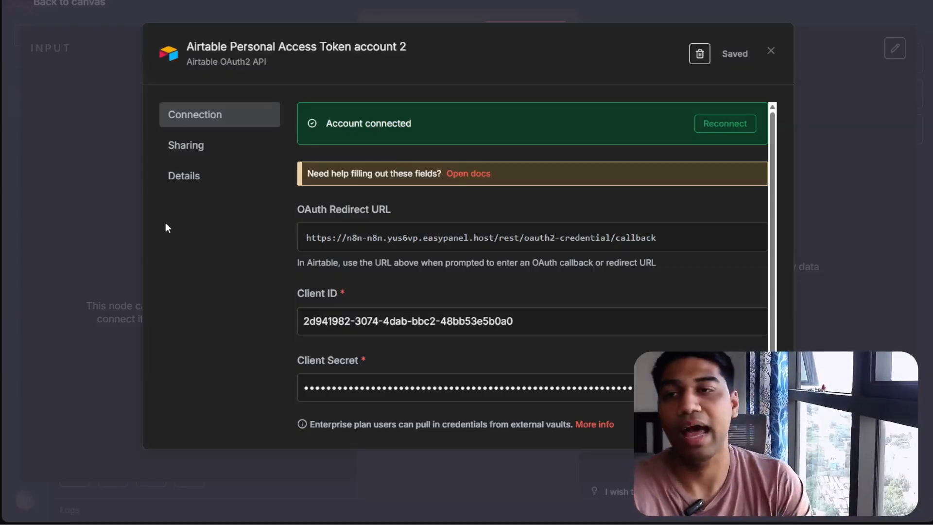
Close the credential dialog, dismiss the browser's save-password prompt and return to the workflow canvas
{"action": "left_click", "coordinate": [771, 51]}
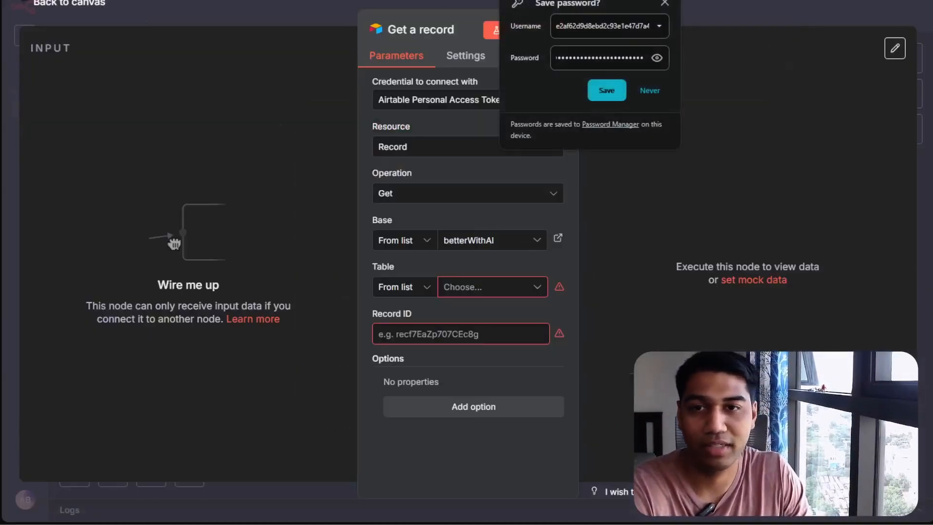
{"action": "left_click", "coordinate": [667, 2]}
{"action": "left_click", "coordinate": [717, 11]}
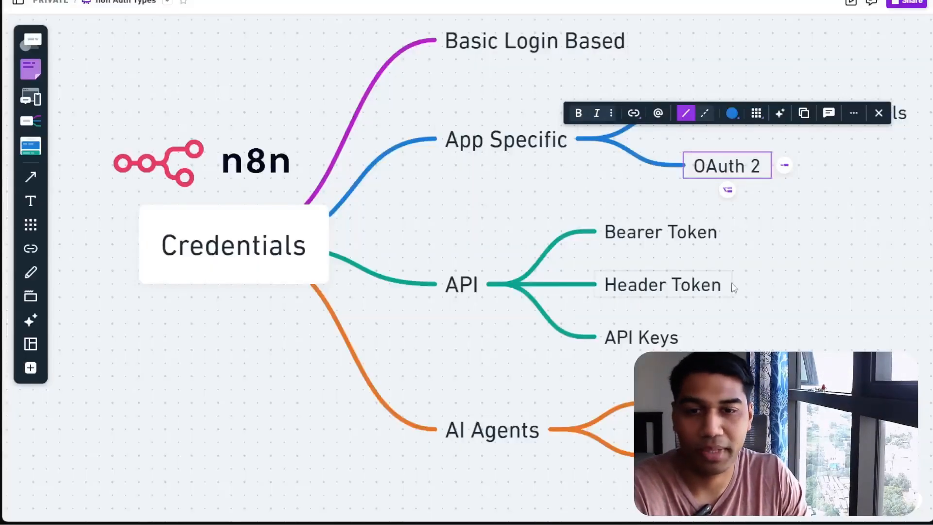
Move the HTTP Request node above the other nodes and open it
{"action": "left_click", "coordinate": [773, 248]}
{"action": "left_click_drag", "start_coordinate": [597, 198], "coordinate": [649, 373]}
{"action": "left_click", "coordinate": [823, 323]}
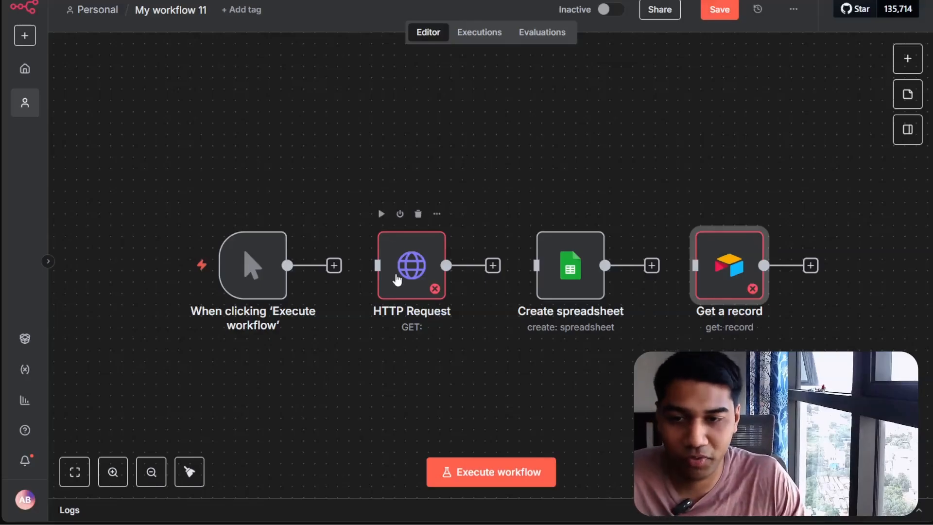
{"action": "left_click_drag", "start_coordinate": [397, 280], "coordinate": [404, 185]}
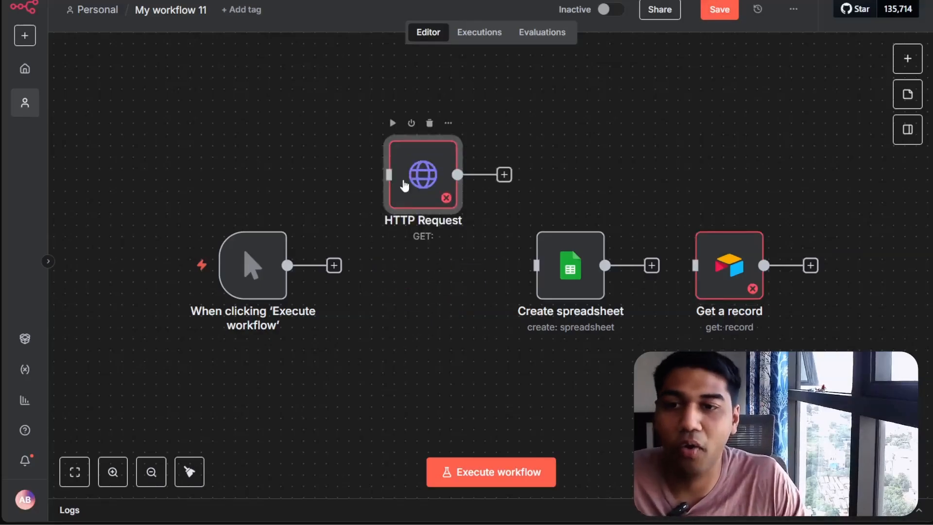
{"action": "double_click", "coordinate": [421, 198]}
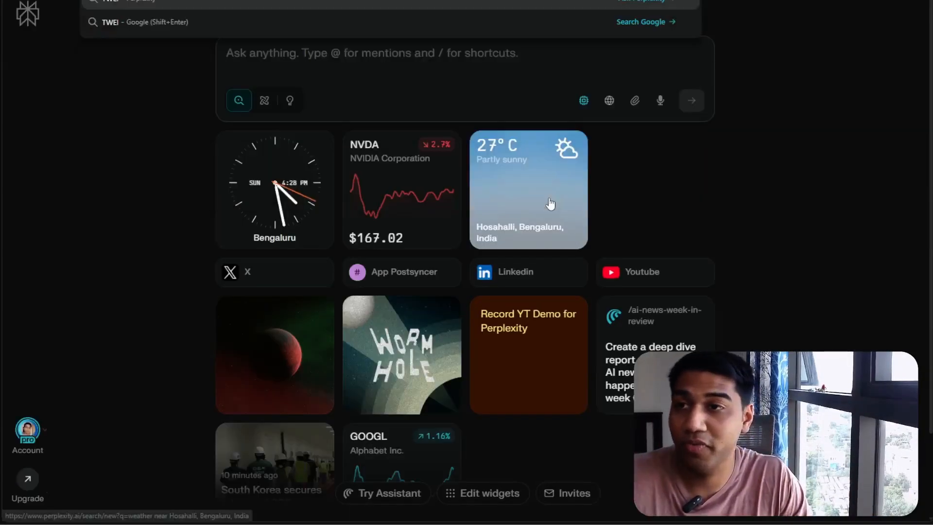
Switch to the browser and open the twitterapi.io website in a new tab
{"action": "key", "text": "BackSpace"}
{"action": "key", "text": "BackSpace"}
{"action": "type", "text": "ITT"}
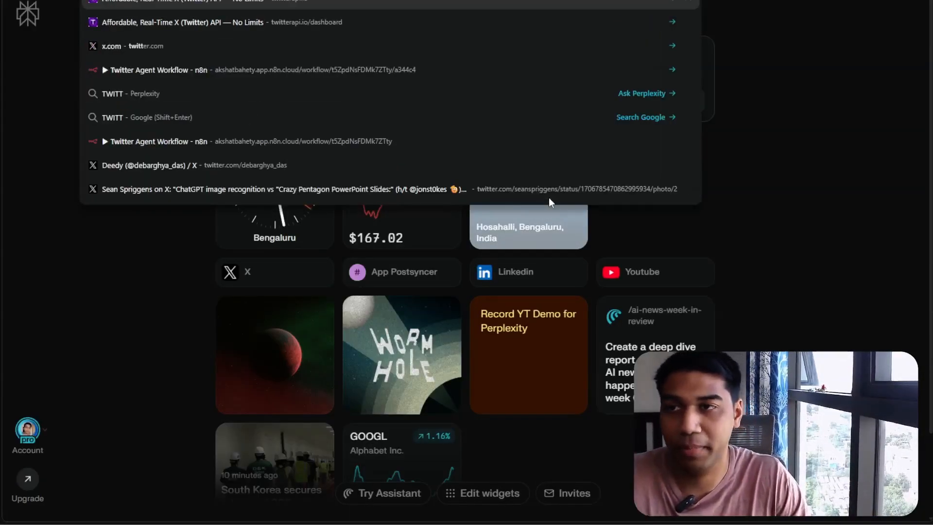
{"action": "key", "text": "Return"}
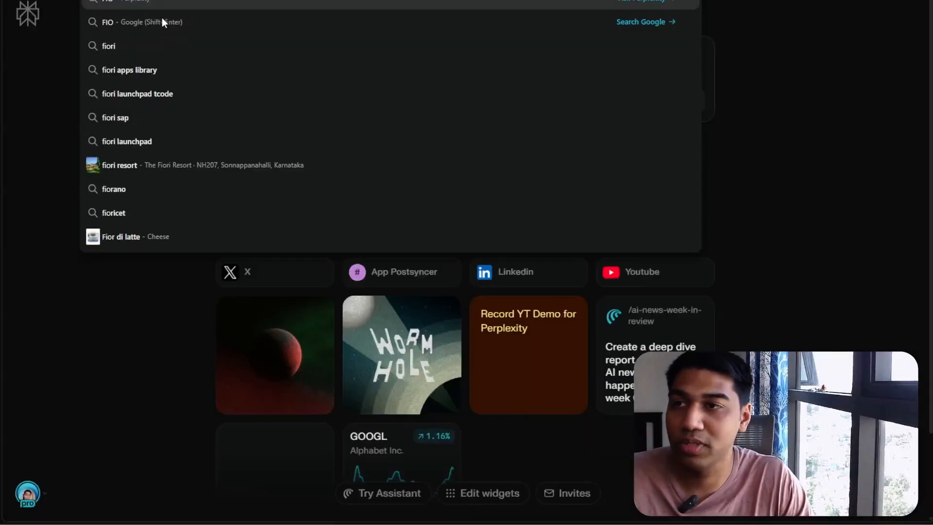
{"action": "key", "text": "BackSpace"}
{"action": "key", "text": "BackSpace"}
{"action": "key", "text": "BackSpace"}
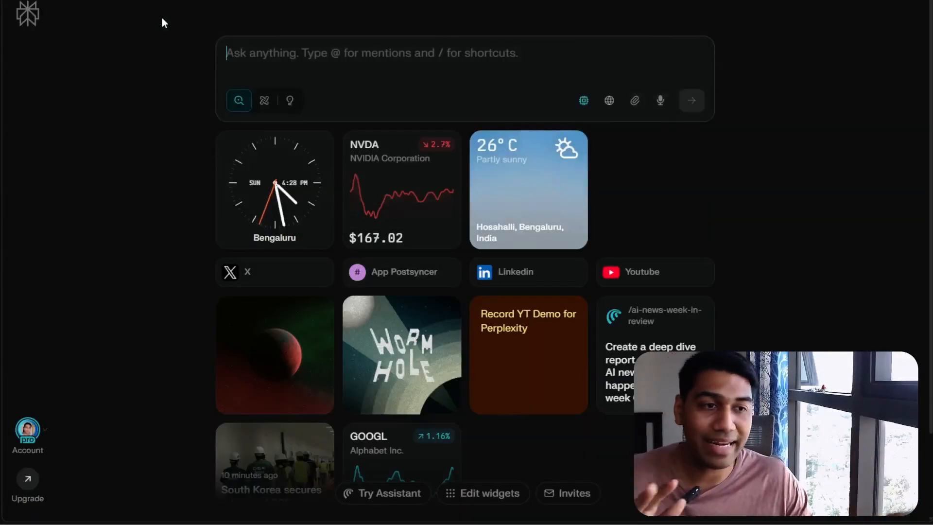
{"action": "key", "text": "ctrl+t"}
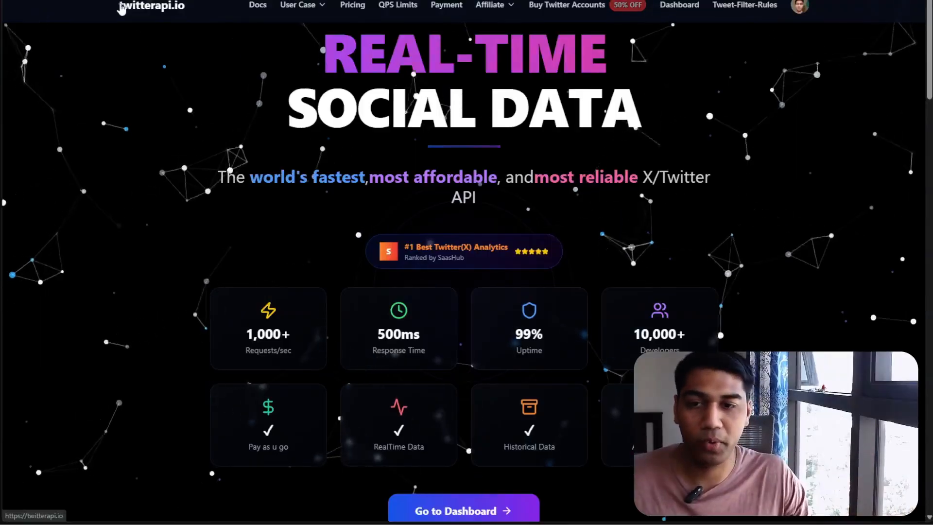
Open the twitterapi.io docs and go to the Get Tweet Replies endpoint page
{"action": "left_click", "coordinate": [258, 6]}
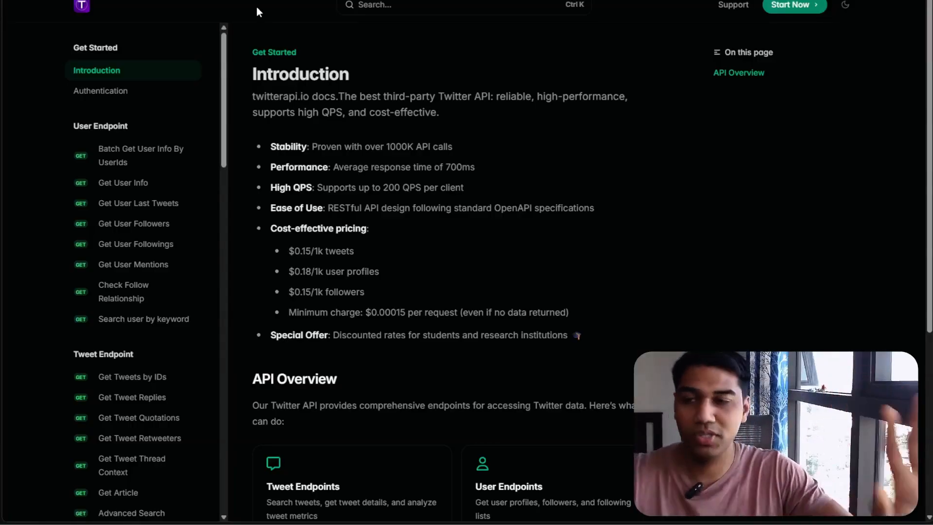
{"action": "scroll", "coordinate": [178, 286], "scroll_direction": "down", "scroll_amount": 2}
{"action": "scroll", "coordinate": [183, 268], "scroll_direction": "down", "scroll_amount": 4}
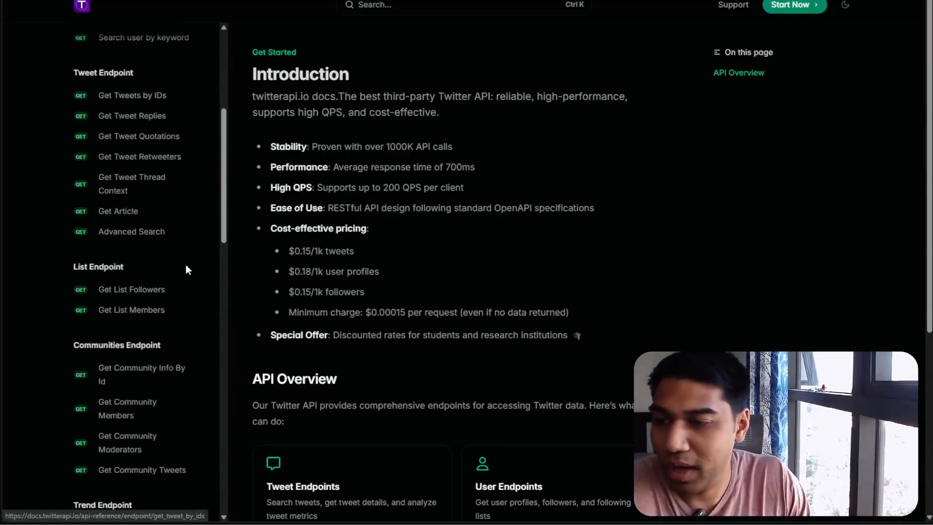
{"action": "scroll", "coordinate": [188, 263], "scroll_direction": "up", "scroll_amount": 6}
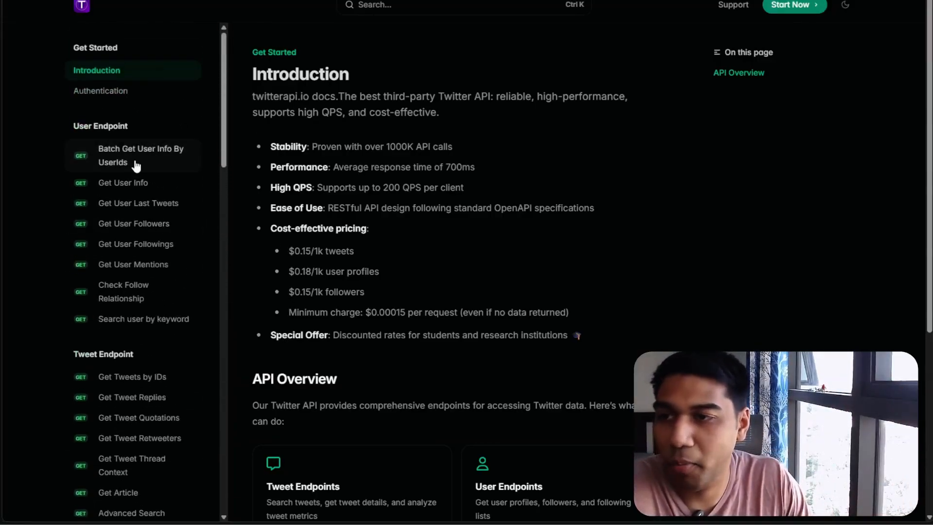
{"action": "left_click", "coordinate": [131, 399]}
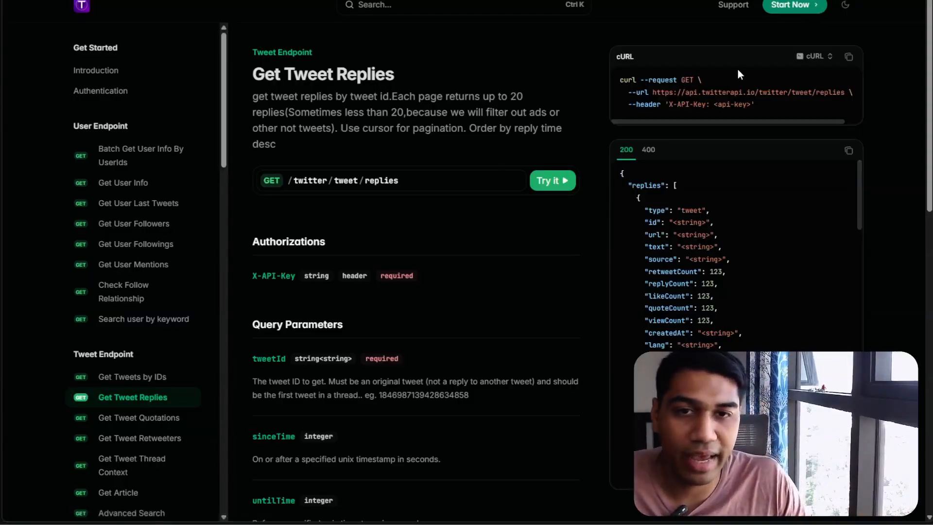
Copy the Get Tweet Replies cURL command from the docs
{"action": "left_click", "coordinate": [829, 57]}
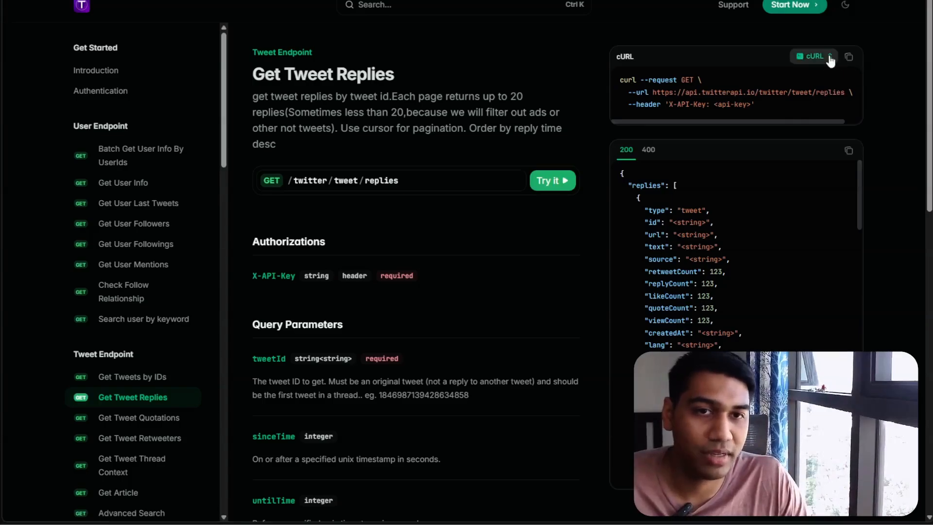
{"action": "left_click", "coordinate": [829, 57]}
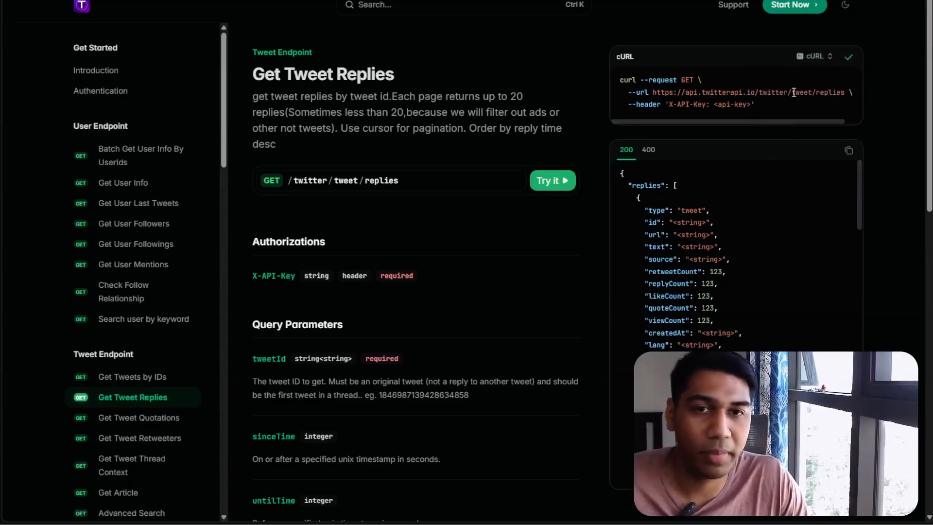
{"action": "left_click_drag", "start_coordinate": [628, 106], "coordinate": [671, 108]}
{"action": "key", "text": "ctrl+plus"}
{"action": "key", "text": "ctrl+plus"}
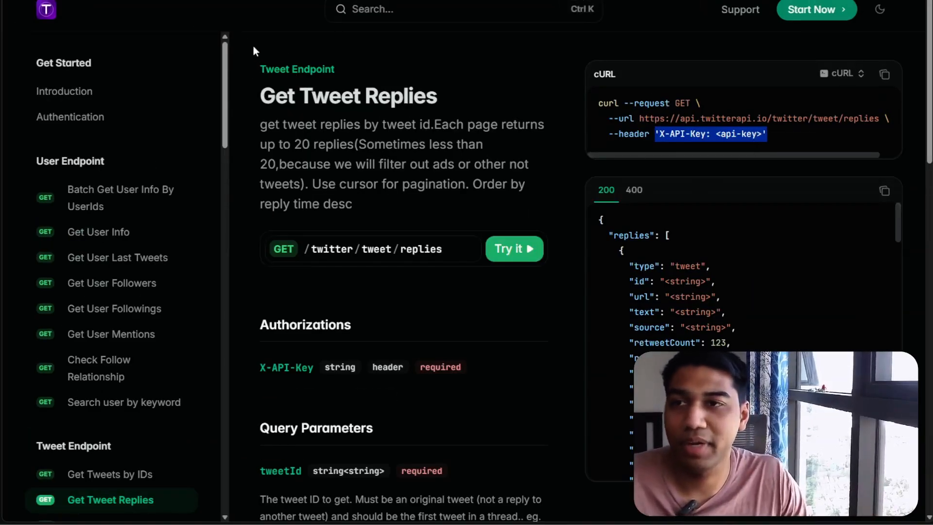
{"action": "left_click", "coordinate": [589, 22]}
{"action": "left_click", "coordinate": [698, 69]}
{"action": "left_click", "coordinate": [885, 74]}
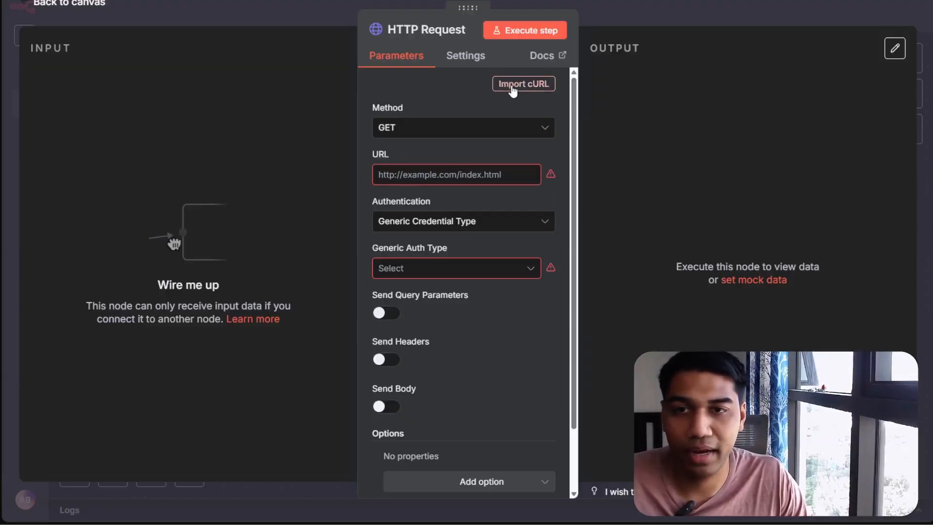
Import the copied cURL command into the HTTP Request node
{"action": "left_click", "coordinate": [516, 84]}
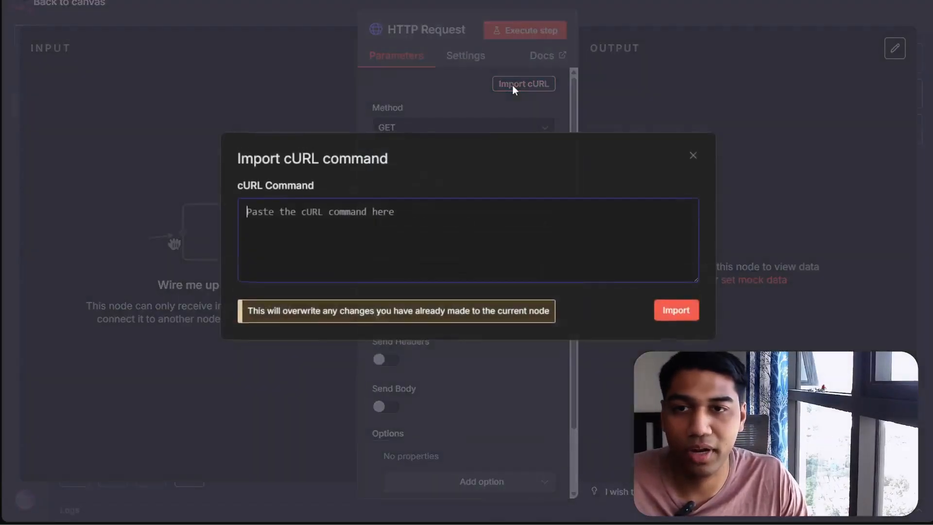
{"action": "key", "text": "ctrl+v"}
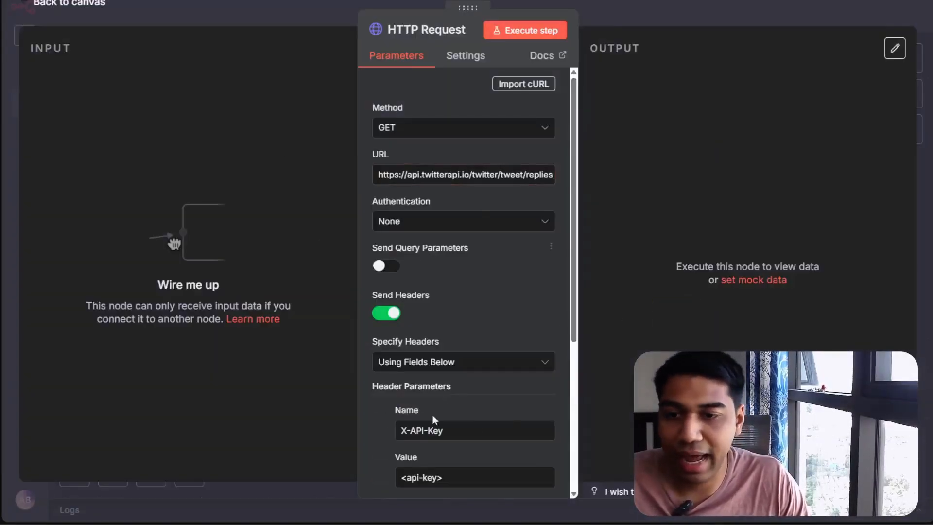
{"action": "scroll", "coordinate": [555, 281], "scroll_direction": "down", "scroll_amount": 3}
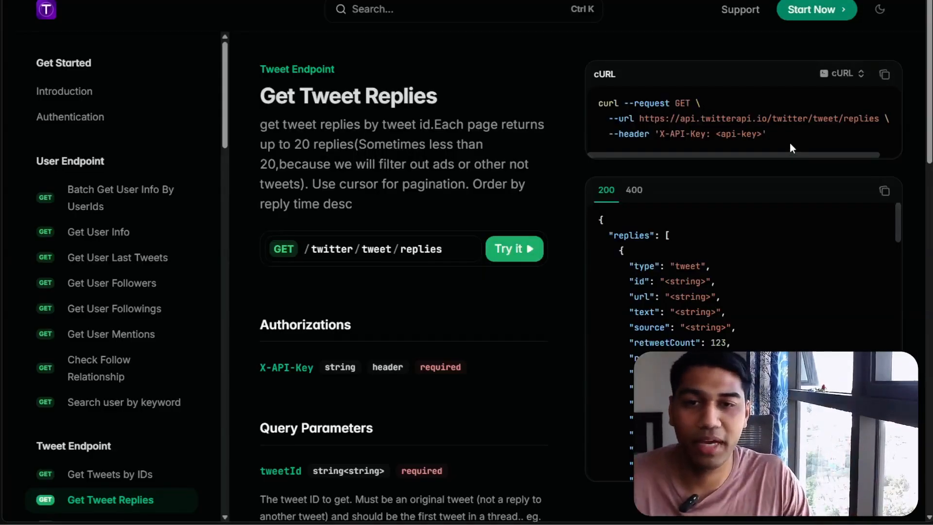
Review the endpoint's header and query parameter documentation
{"action": "double_click", "coordinate": [633, 136]}
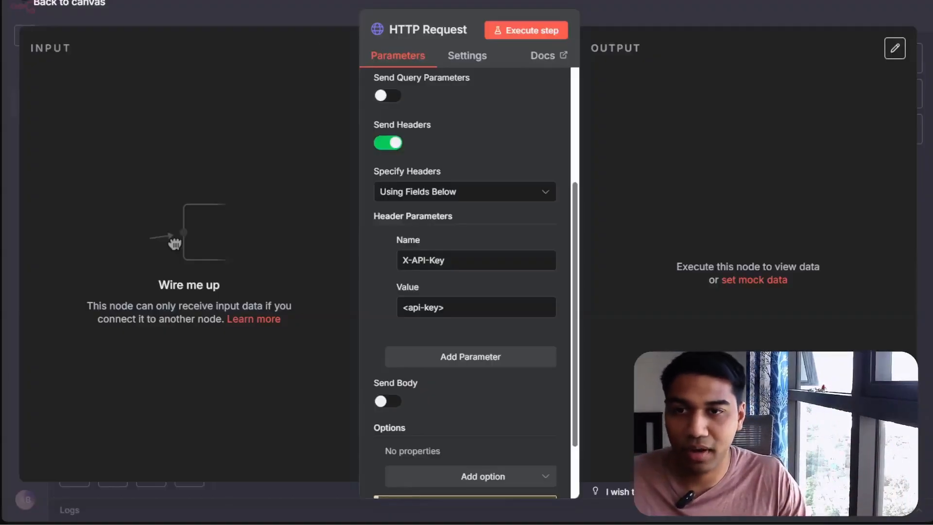
{"action": "scroll", "coordinate": [448, 192], "scroll_direction": "up", "scroll_amount": 4}
{"action": "left_click", "coordinate": [388, 312]}
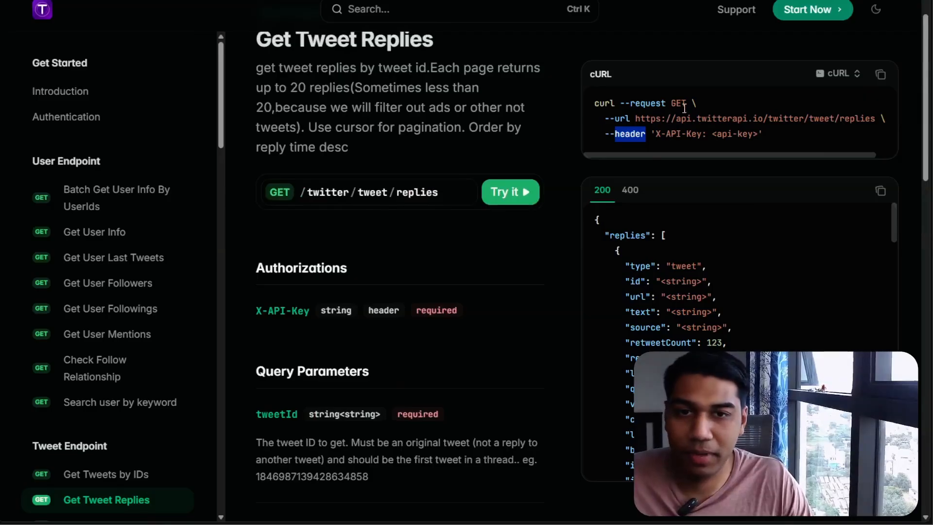
{"action": "scroll", "coordinate": [625, 255], "scroll_direction": "down", "scroll_amount": 4}
{"action": "left_click_drag", "start_coordinate": [256, 201], "coordinate": [369, 207]}
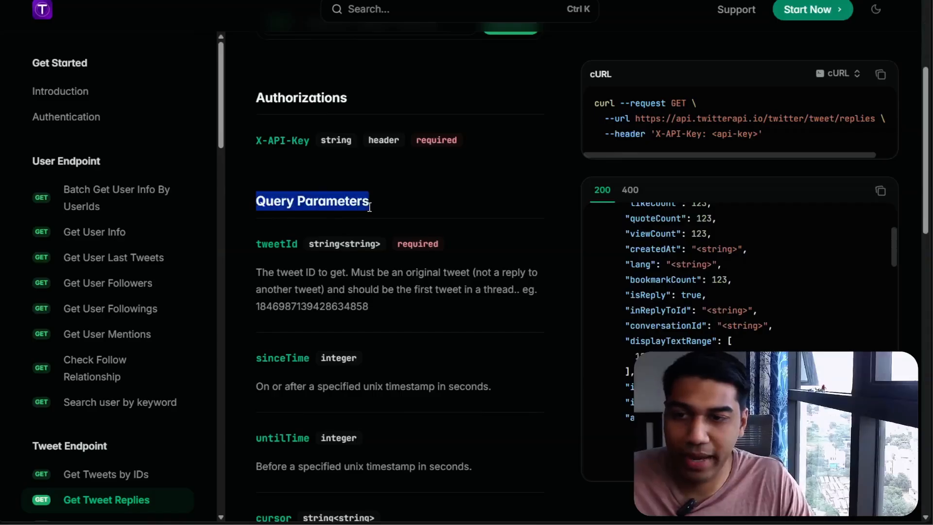
{"action": "scroll", "coordinate": [384, 206], "scroll_direction": "down", "scroll_amount": 2}
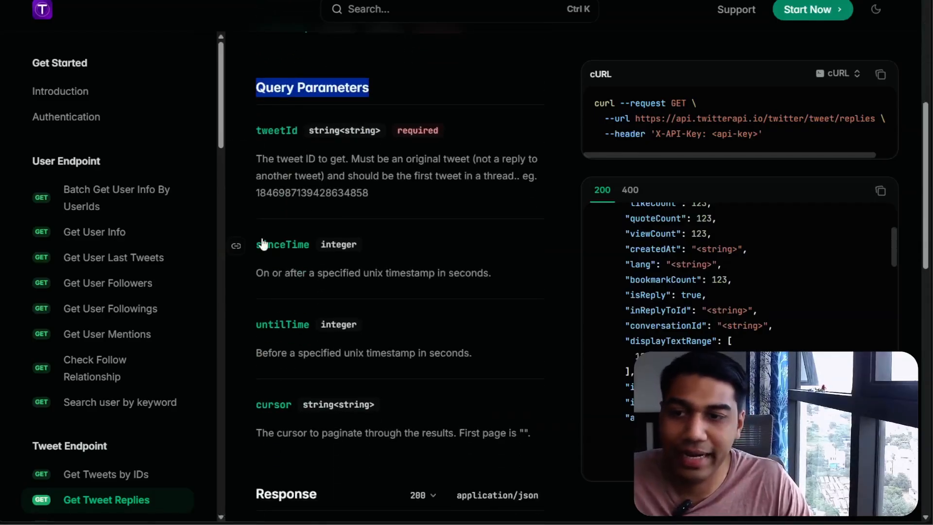
Turn Send Headers back on and re-import the cURL command into the HTTP Request node
{"action": "left_click", "coordinate": [292, 1]}
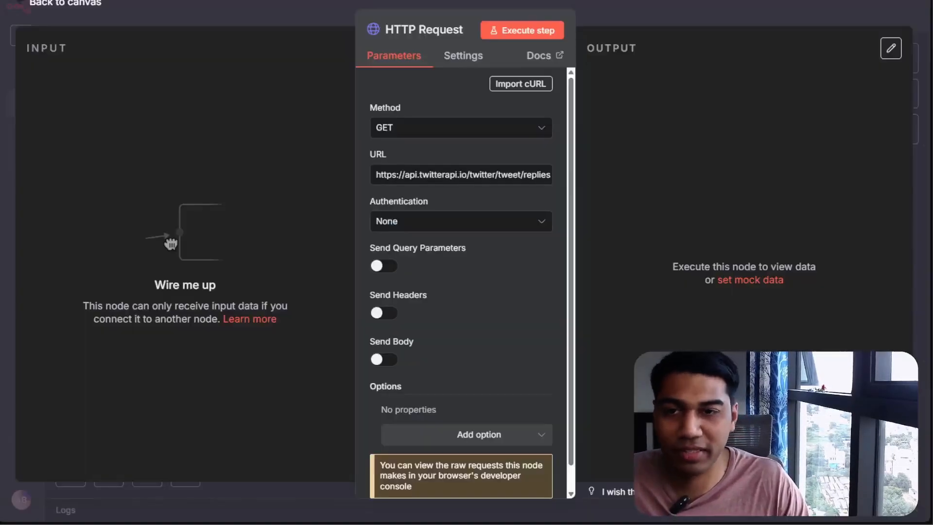
{"action": "left_click", "coordinate": [383, 313]}
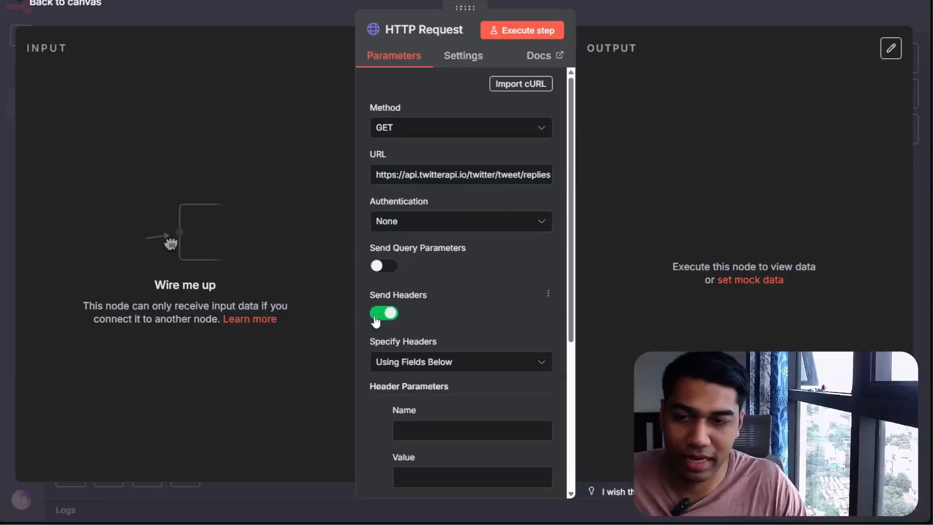
{"action": "scroll", "coordinate": [419, 301], "scroll_direction": "down", "scroll_amount": 2}
{"action": "left_click", "coordinate": [432, 247]}
{"action": "left_click", "coordinate": [427, 247]}
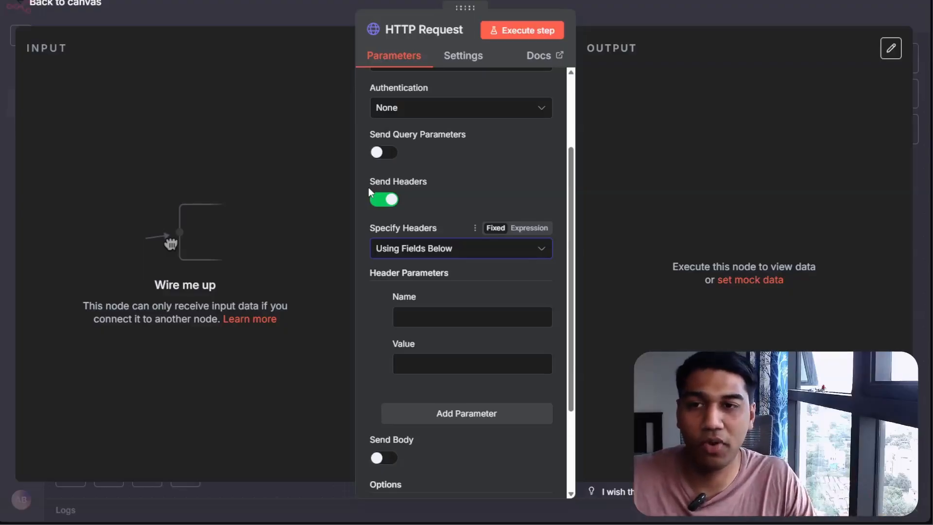
{"action": "scroll", "coordinate": [486, 80], "scroll_direction": "up", "scroll_amount": 3}
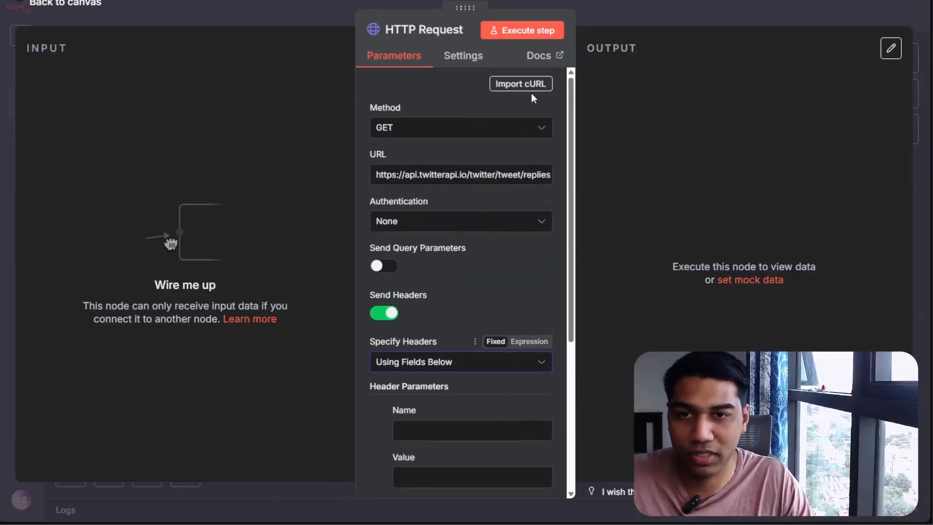
{"action": "left_click", "coordinate": [527, 85]}
{"action": "left_click", "coordinate": [677, 311]}
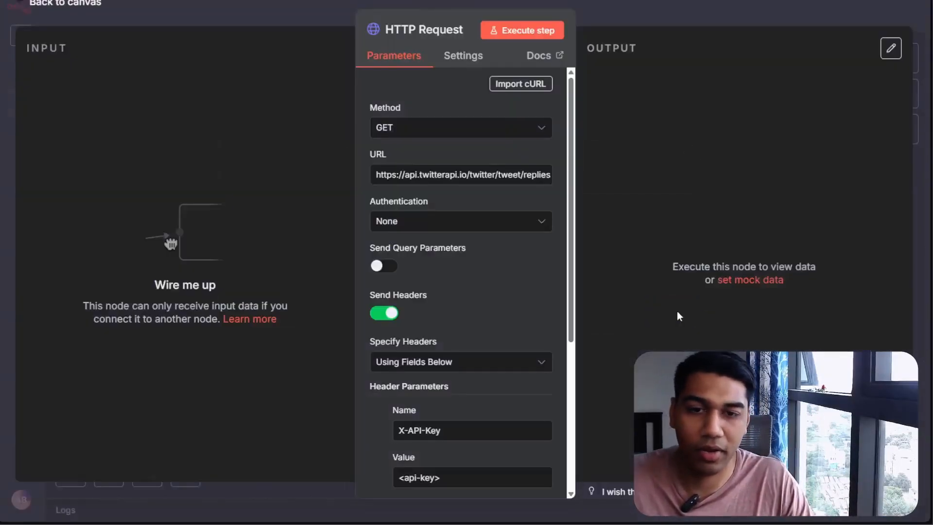
{"action": "scroll", "coordinate": [486, 331], "scroll_direction": "down", "scroll_amount": 4}
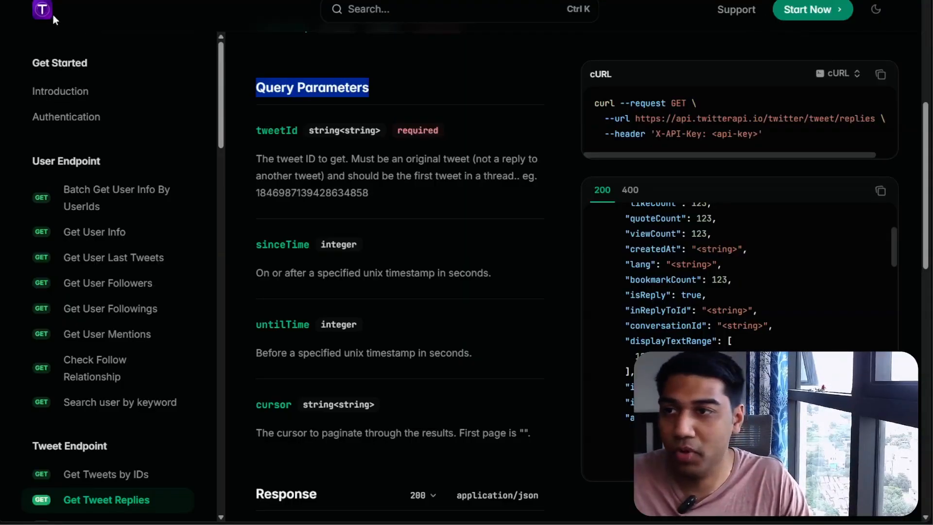
Copy the API key from the twitterapi.io dashboard and paste it as the X-API-Key header value
{"action": "scroll", "coordinate": [570, 170], "scroll_direction": "up", "scroll_amount": 7}
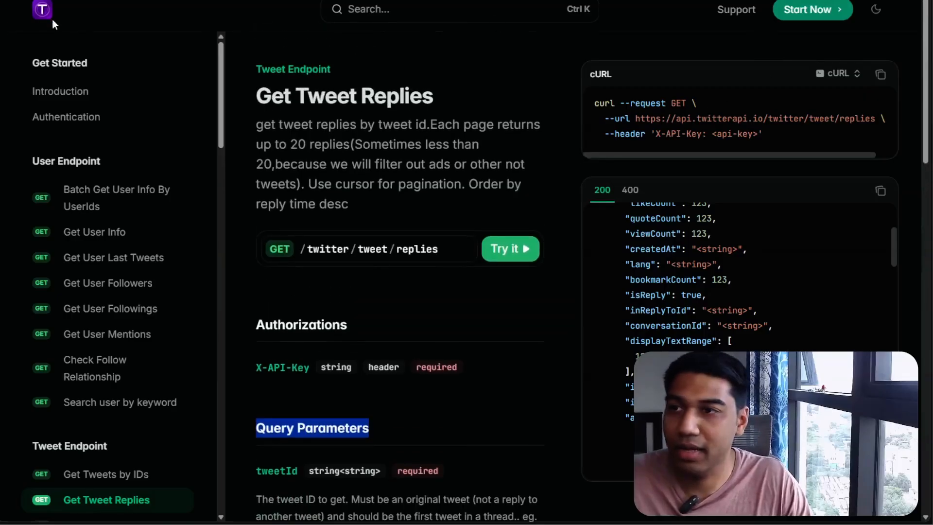
{"action": "left_click", "coordinate": [39, 13]}
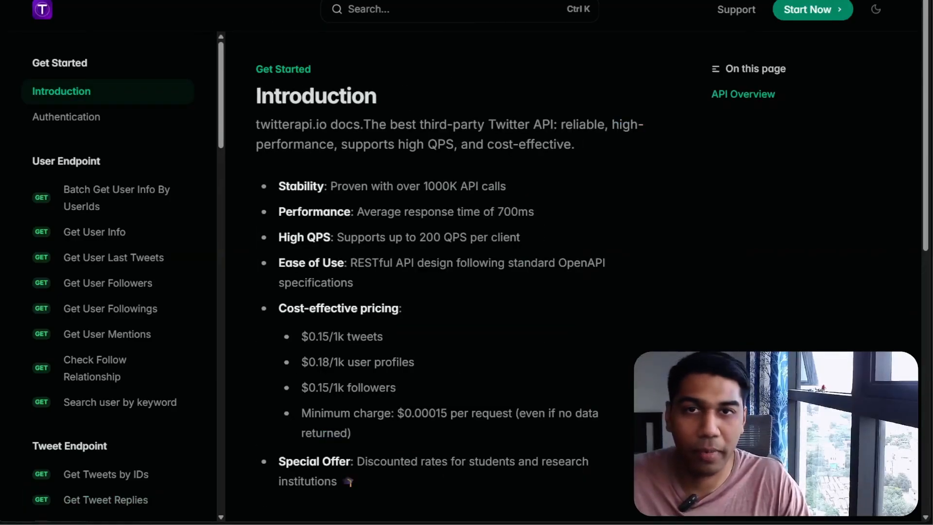
{"action": "key", "text": "ctrl+t"}
{"action": "type", "text": "twit"}
{"action": "key", "text": "Return"}
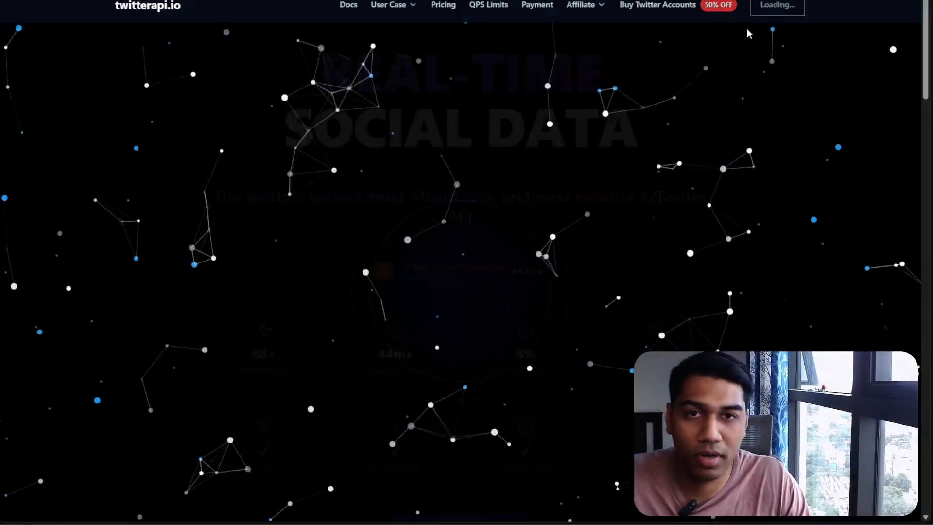
{"action": "left_click", "coordinate": [794, 7]}
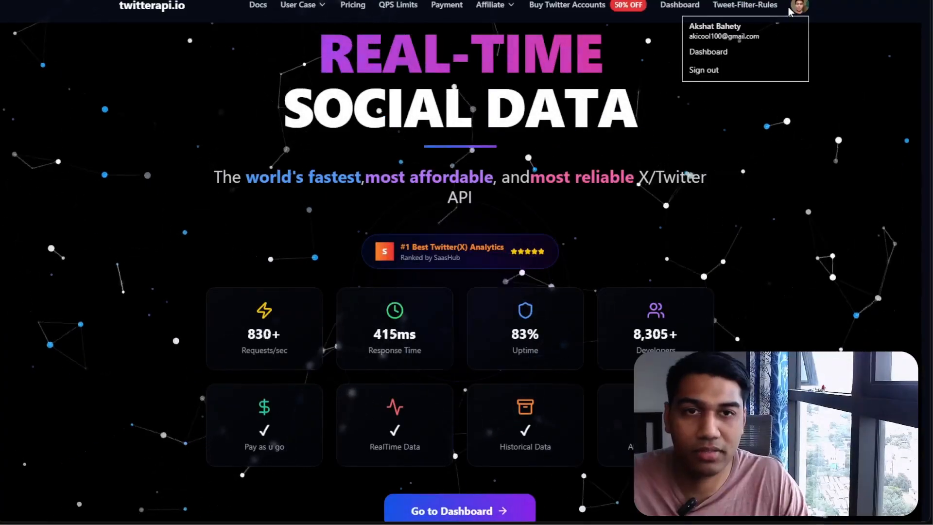
{"action": "left_click", "coordinate": [729, 54]}
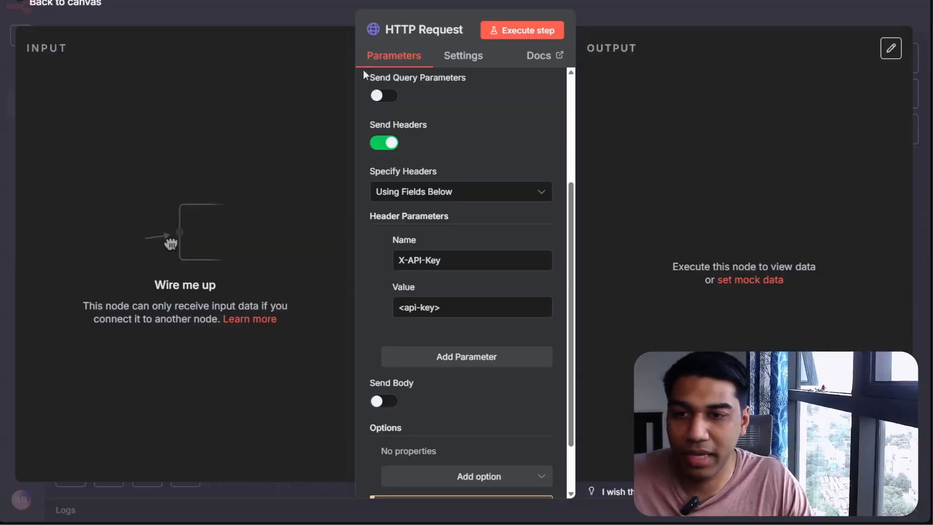
{"action": "triple_click", "coordinate": [443, 308]}
{"action": "key", "text": "ctrl+v"}
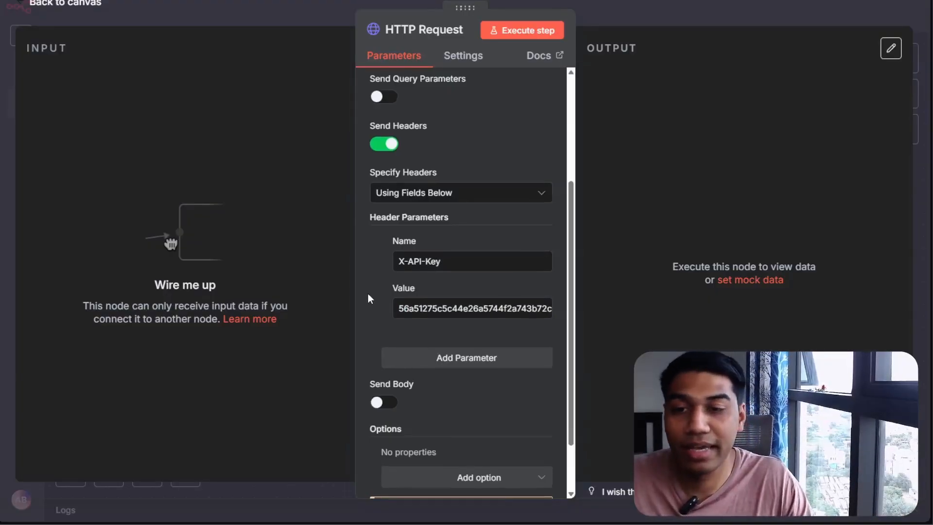
Set the node's Authentication to Generic Credential Type with Header Auth as the generic auth type
{"action": "scroll", "coordinate": [368, 294], "scroll_direction": "up", "scroll_amount": 4}
{"action": "left_click", "coordinate": [464, 224]}
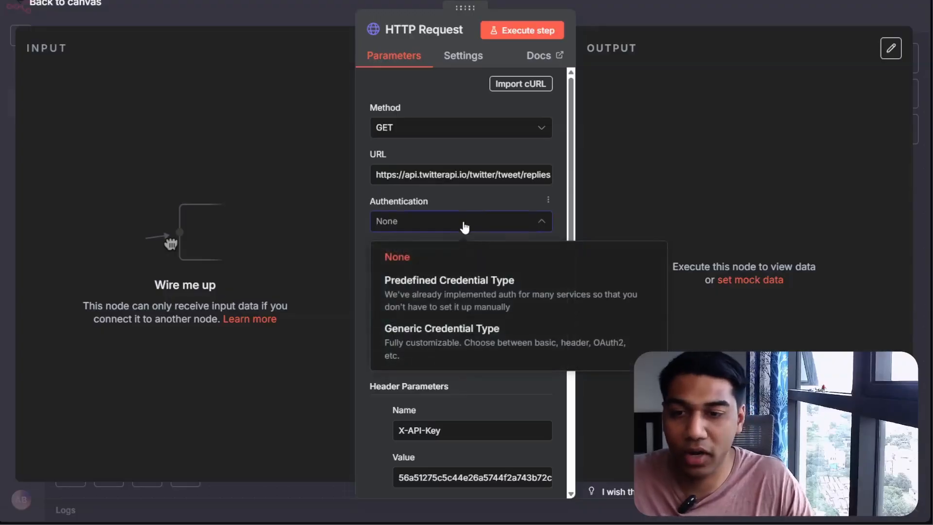
{"action": "left_click", "coordinate": [453, 356]}
{"action": "left_click", "coordinate": [405, 267]}
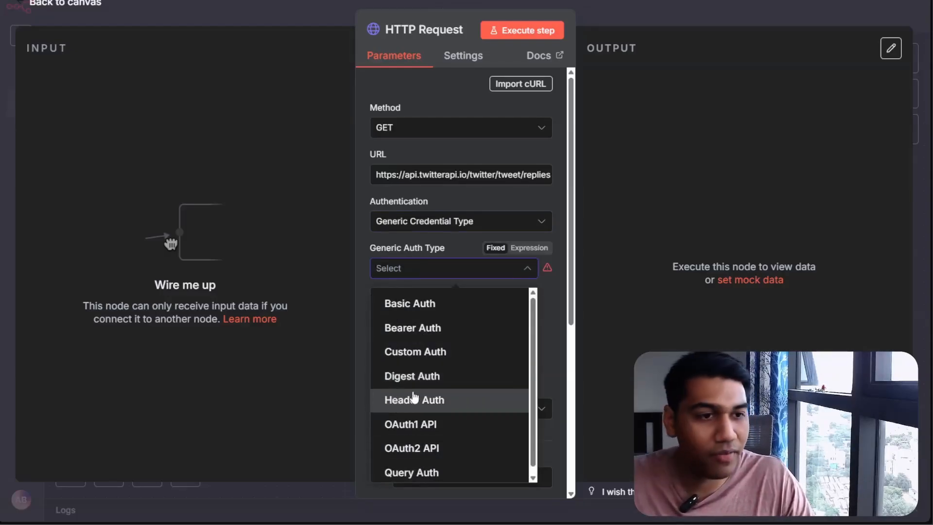
{"action": "left_click", "coordinate": [366, 346]}
{"action": "scroll", "coordinate": [370, 340], "scroll_direction": "down", "scroll_amount": 3}
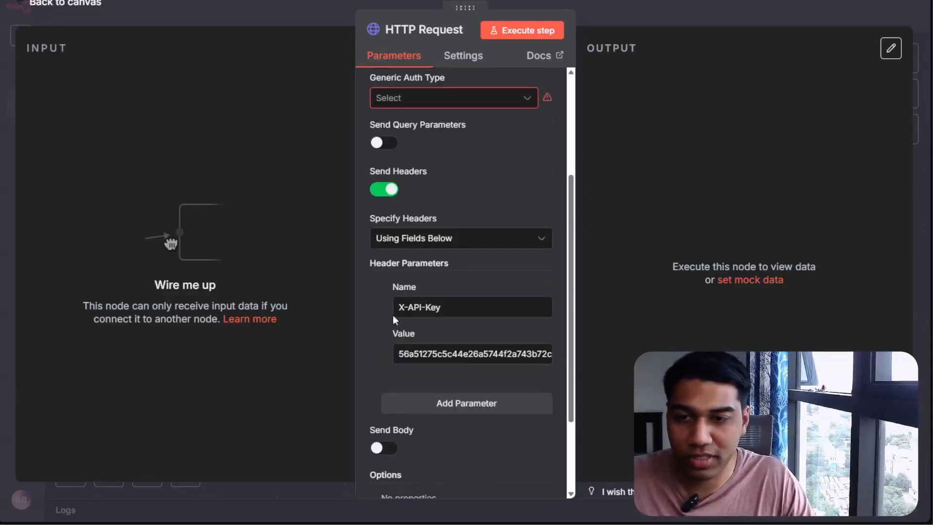
{"action": "left_click_drag", "start_coordinate": [421, 267], "coordinate": [447, 262]}
{"action": "scroll", "coordinate": [457, 265], "scroll_direction": "up", "scroll_amount": 3}
{"action": "left_click", "coordinate": [436, 270]}
{"action": "left_click", "coordinate": [415, 400]}
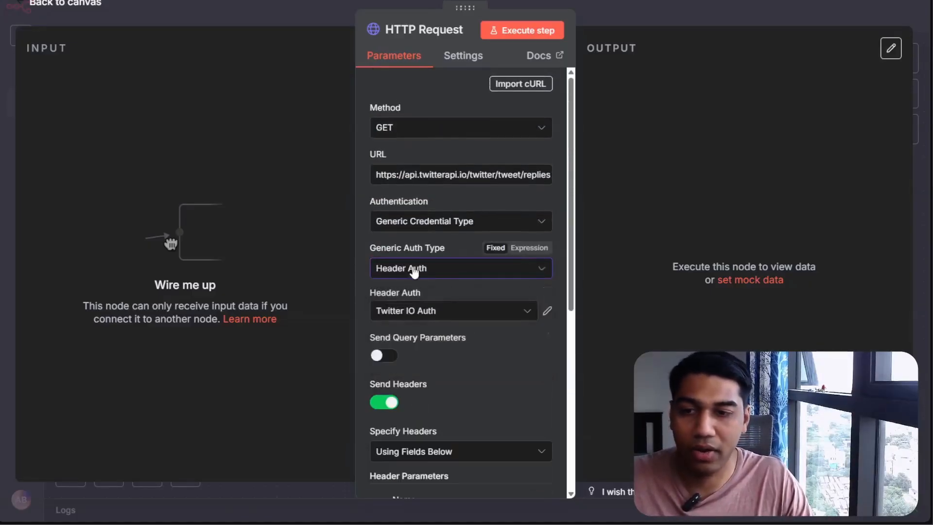
Open the existing Twitter IO Auth credential to review its settings, then close it
{"action": "left_click", "coordinate": [429, 320]}
{"action": "left_click", "coordinate": [433, 311]}
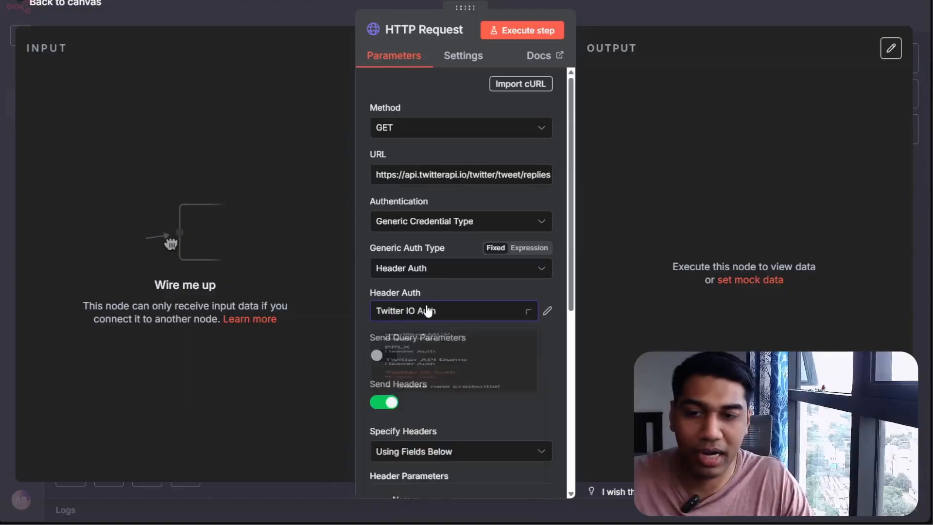
{"action": "left_click", "coordinate": [548, 312]}
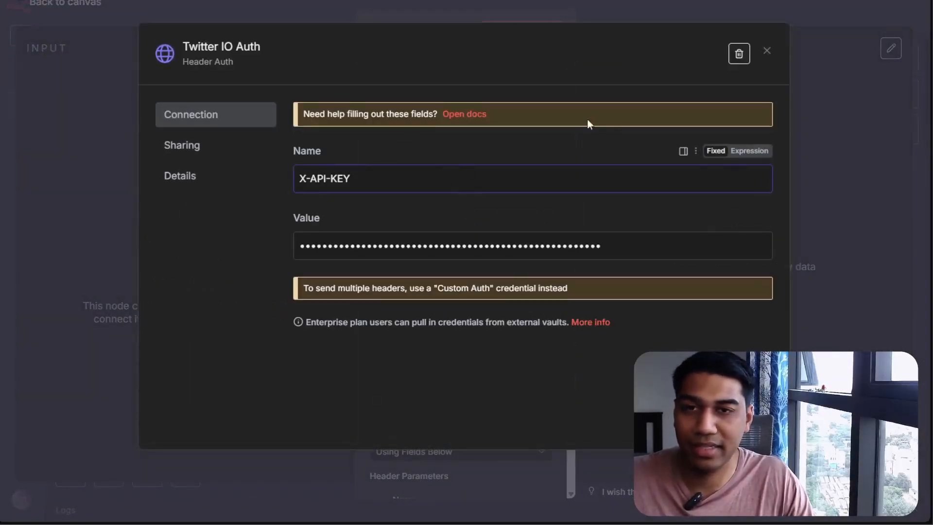
{"action": "left_click", "coordinate": [767, 51]}
Create a new Header Auth credential named n8n Demo Twitter
{"action": "left_click", "coordinate": [447, 310]}
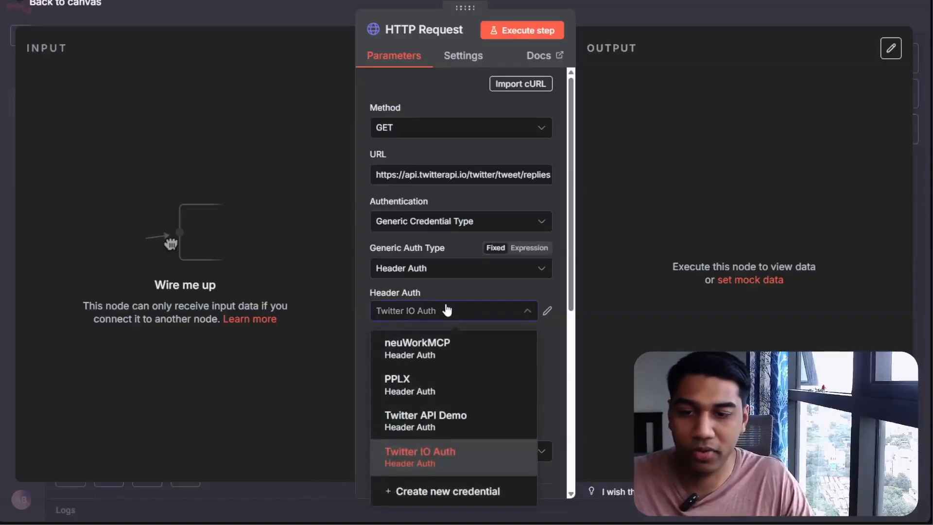
{"action": "left_click", "coordinate": [445, 492]}
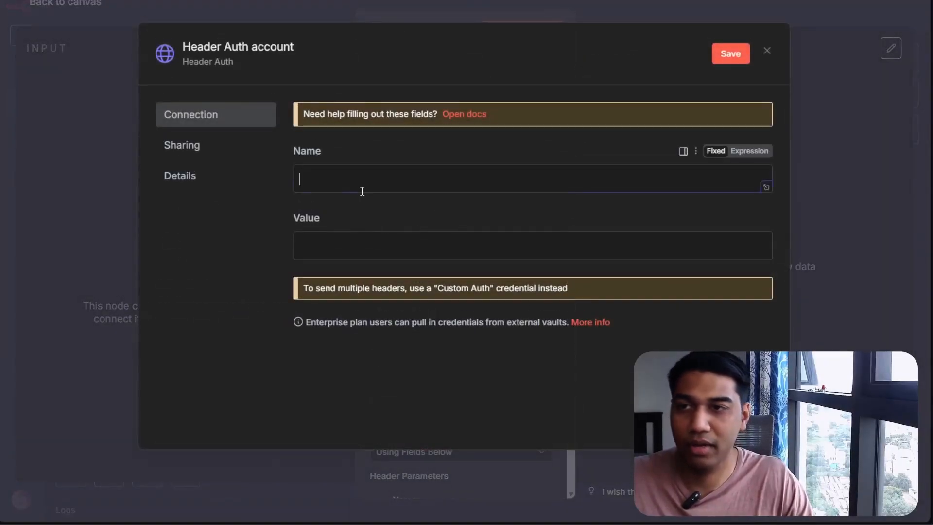
{"action": "type", "text": "n8n Te"}
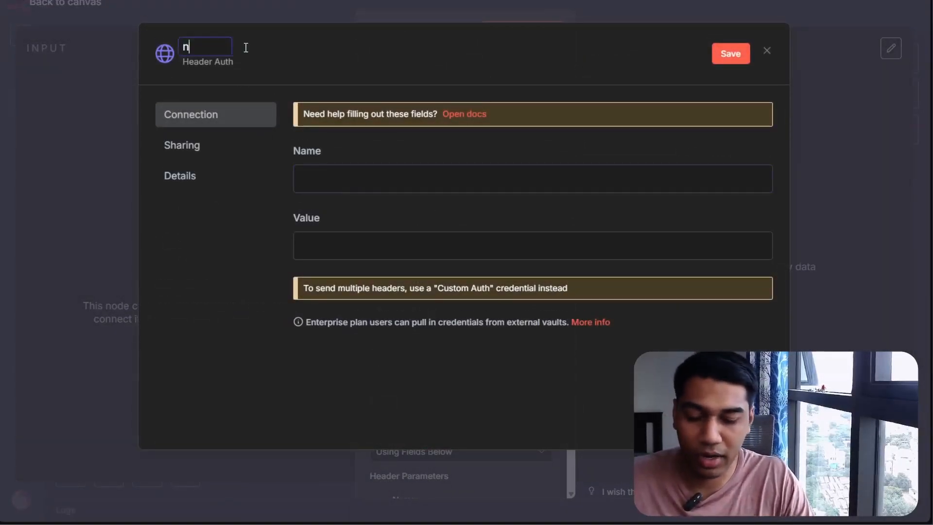
{"action": "key", "text": "BackSpace"}
{"action": "key", "text": "BackSpace"}
{"action": "key", "text": "BackSpace"}
{"action": "type", "text": "Demo Twitter"}
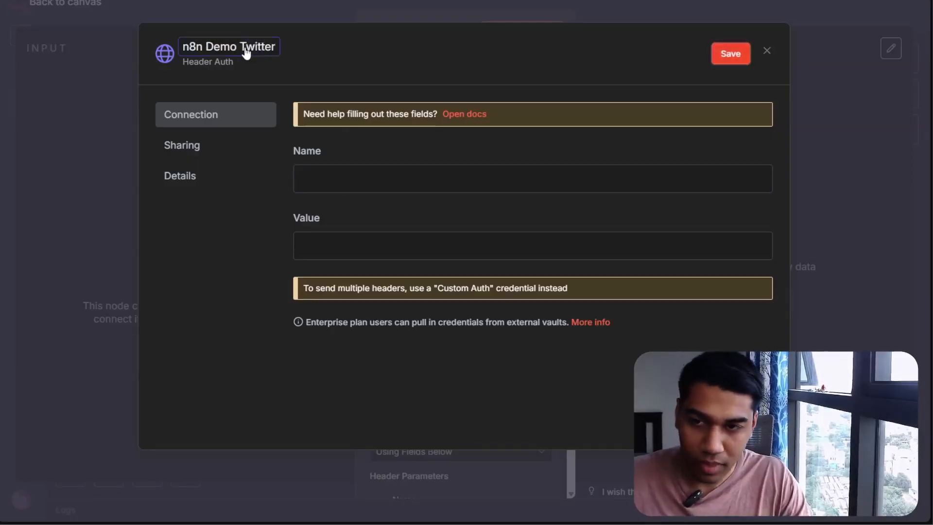
{"action": "key", "text": "Tab"}
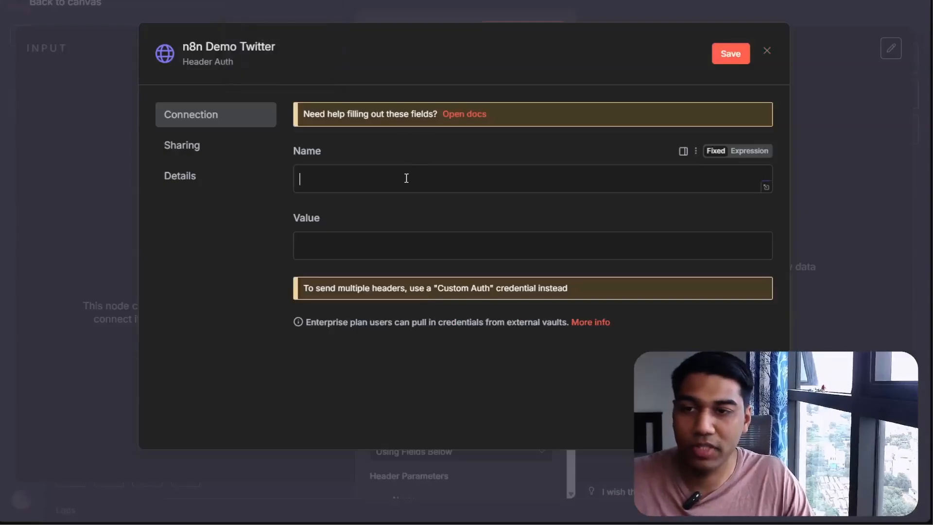
Set the credential's header name to X-API-Key, paste the API key as its value, and save it
{"action": "left_click", "coordinate": [378, 255]}
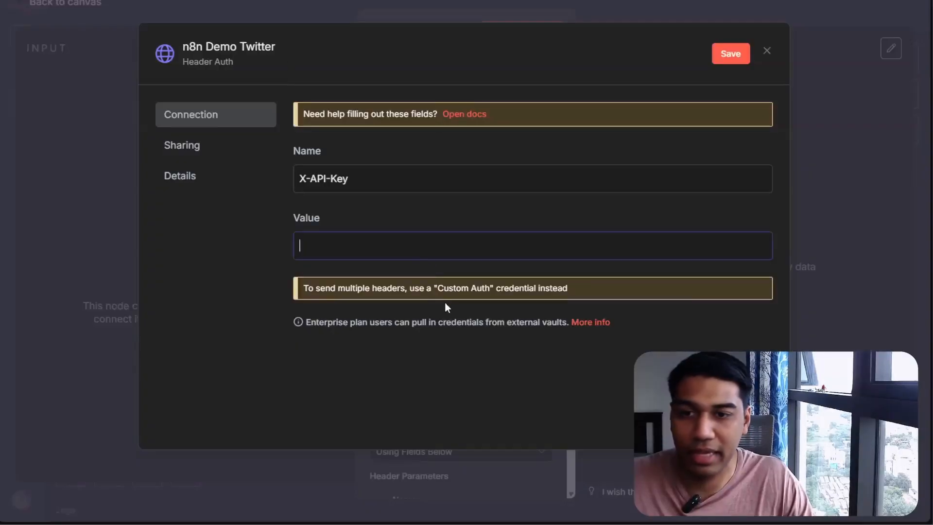
{"action": "key", "text": "ctrl+v"}
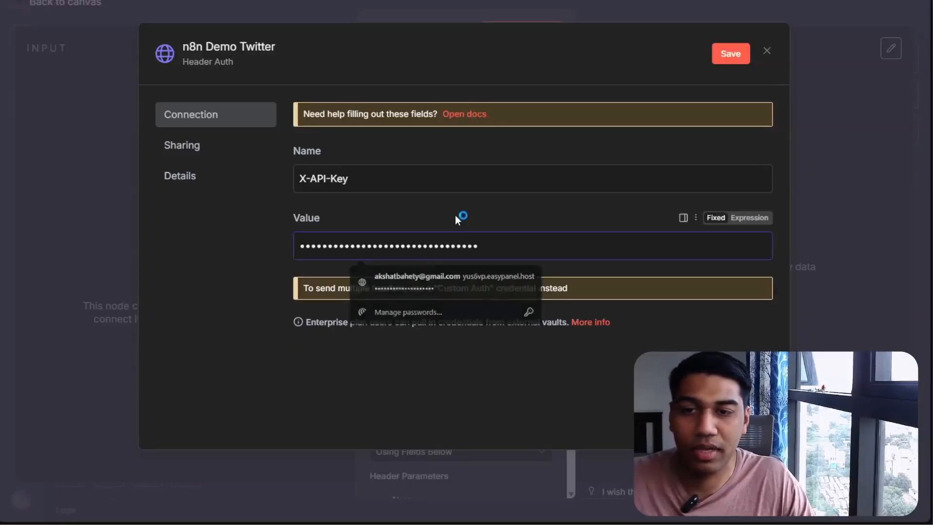
{"action": "left_click", "coordinate": [732, 54]}
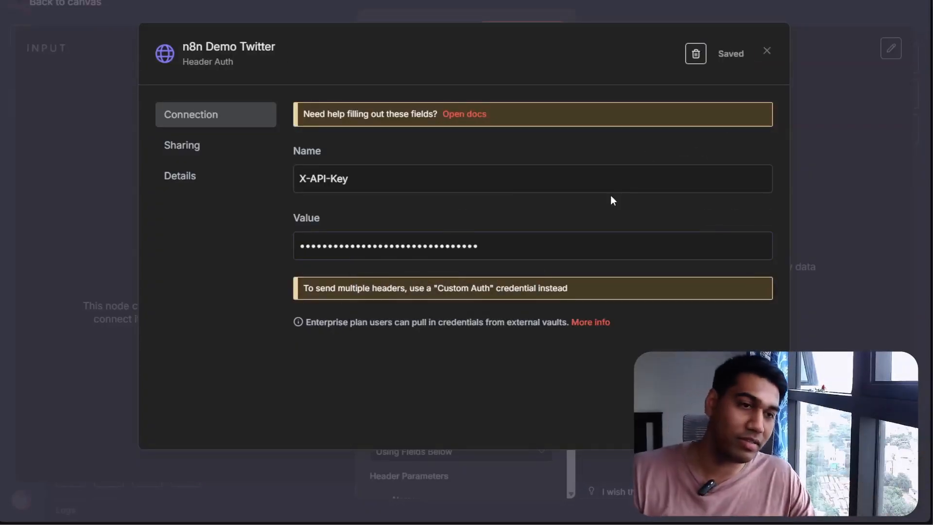
{"action": "left_click", "coordinate": [767, 51]}
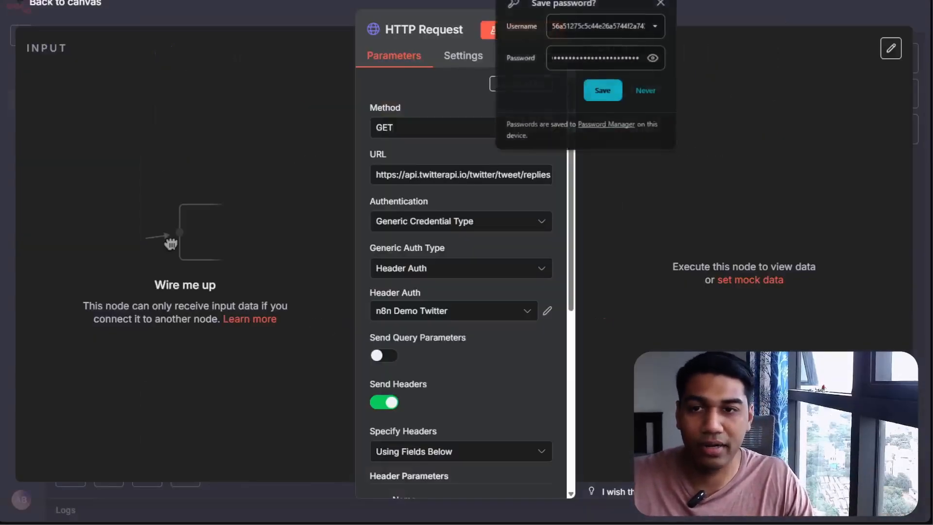
Remove the manual X-API-Key header parameter from the node and close the node
{"action": "scroll", "coordinate": [470, 345], "scroll_direction": "down", "scroll_amount": 5}
{"action": "scroll", "coordinate": [471, 343], "scroll_direction": "up", "scroll_amount": 4}
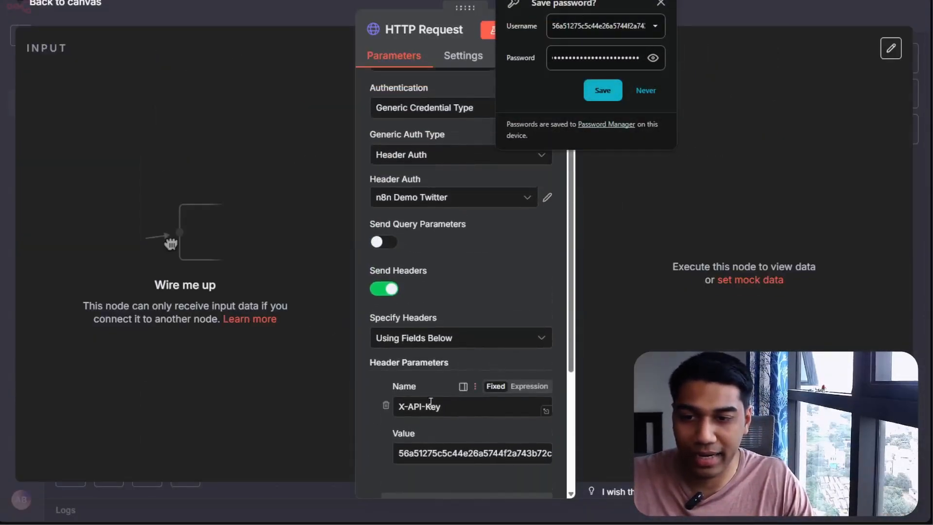
{"action": "left_click", "coordinate": [387, 406]}
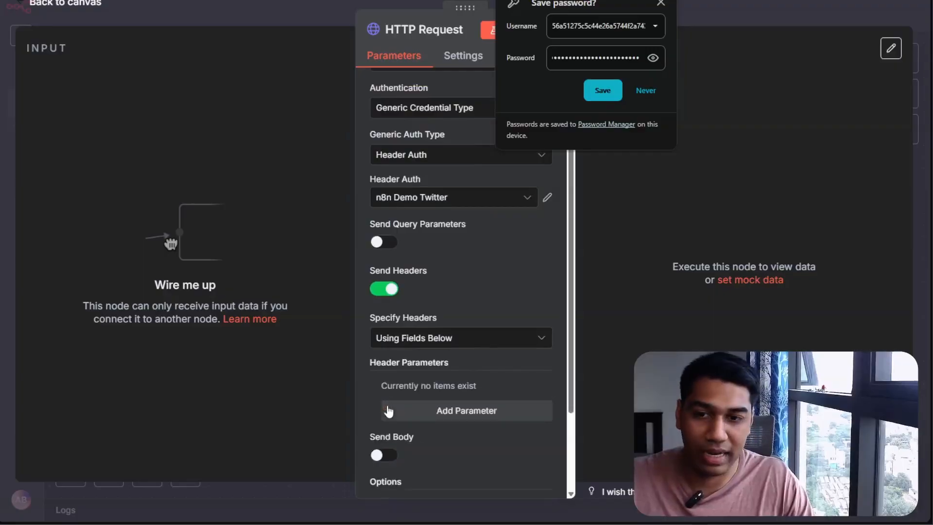
{"action": "left_click", "coordinate": [478, 198]}
{"action": "left_click", "coordinate": [478, 198]}
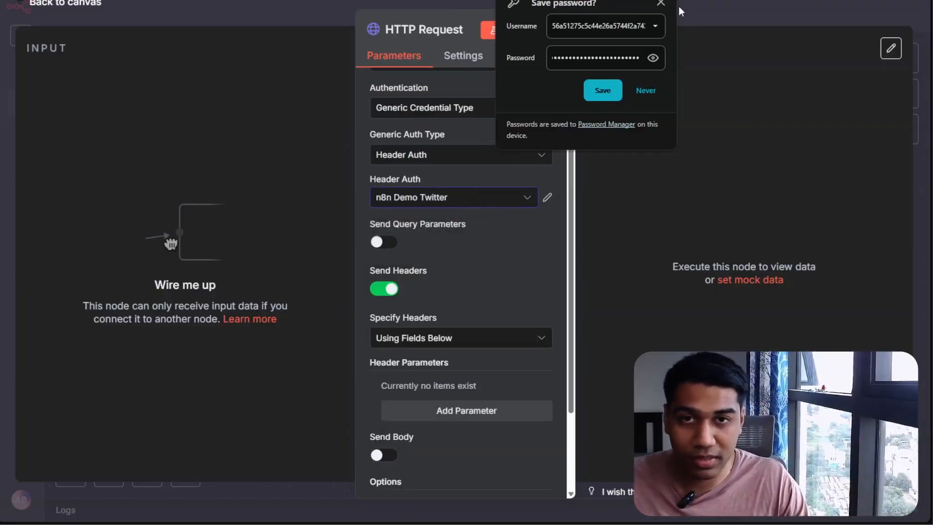
{"action": "left_click", "coordinate": [660, 3]}
{"action": "left_click", "coordinate": [428, 197]}
{"action": "left_click", "coordinate": [438, 182]}
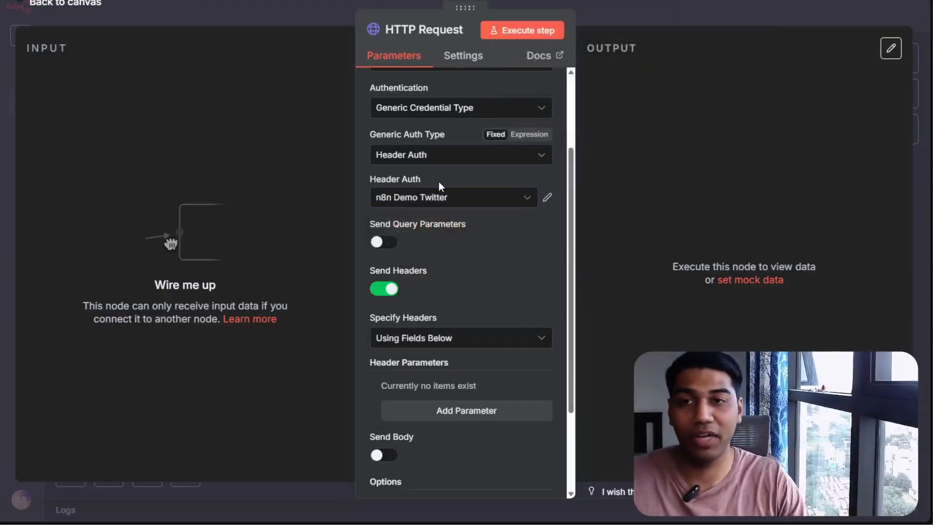
{"action": "left_click", "coordinate": [676, 19]}
{"action": "left_click_drag", "start_coordinate": [445, 210], "coordinate": [375, 152]}
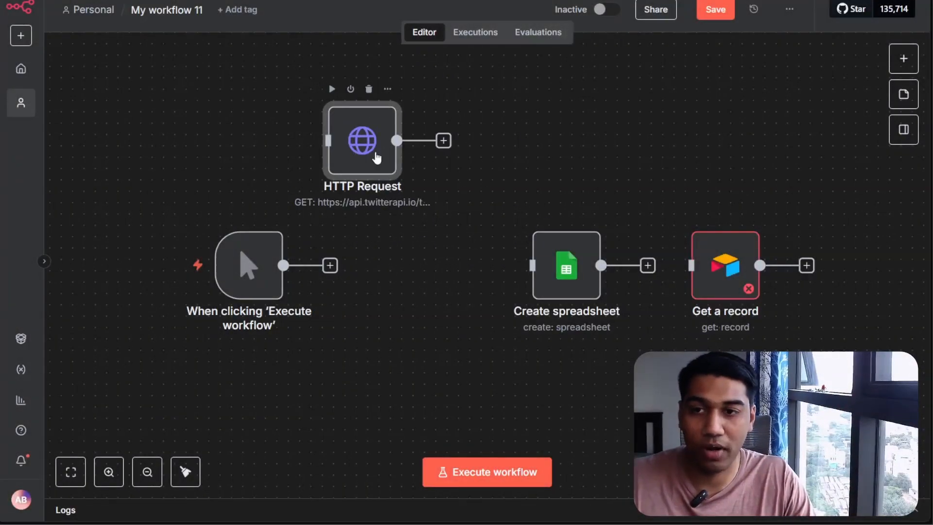
{"action": "right_click", "coordinate": [376, 157]}
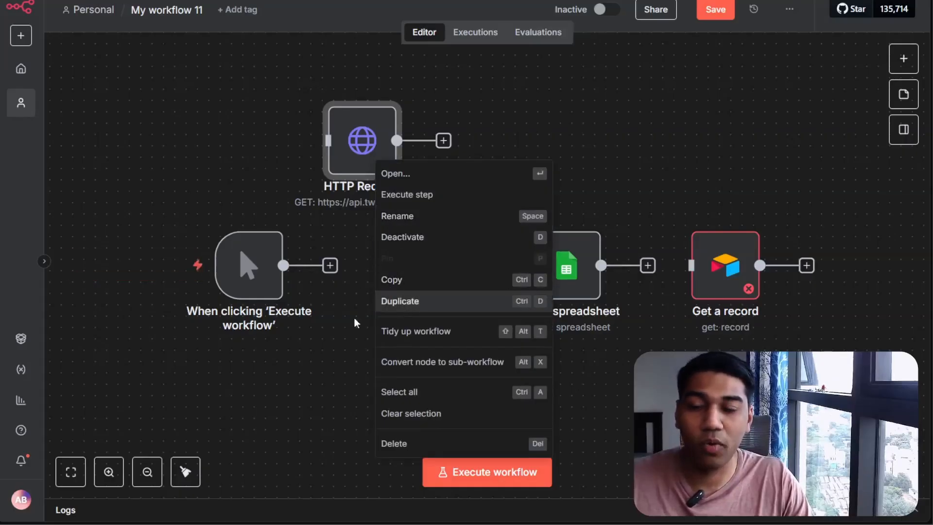
{"action": "left_click", "coordinate": [417, 301]}
{"action": "left_click_drag", "start_coordinate": [431, 260], "coordinate": [599, 189]}
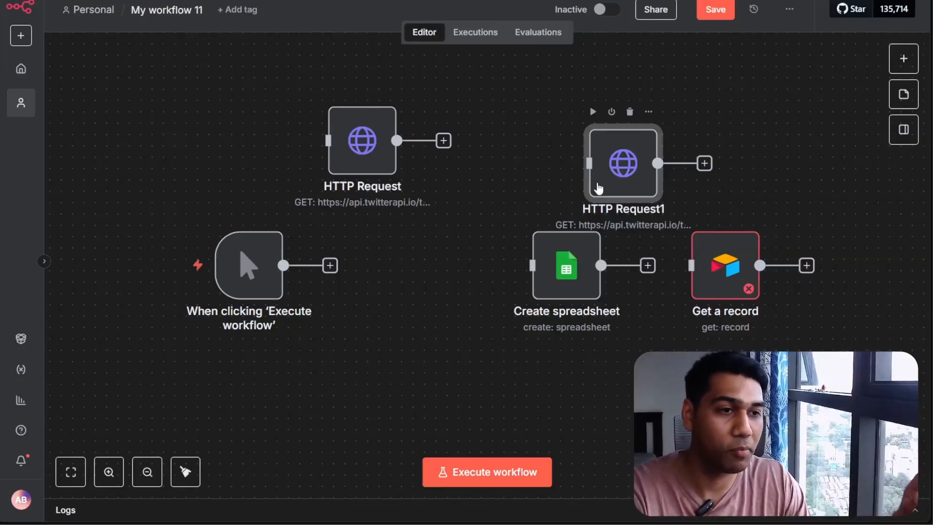
{"action": "left_click", "coordinate": [630, 112]}
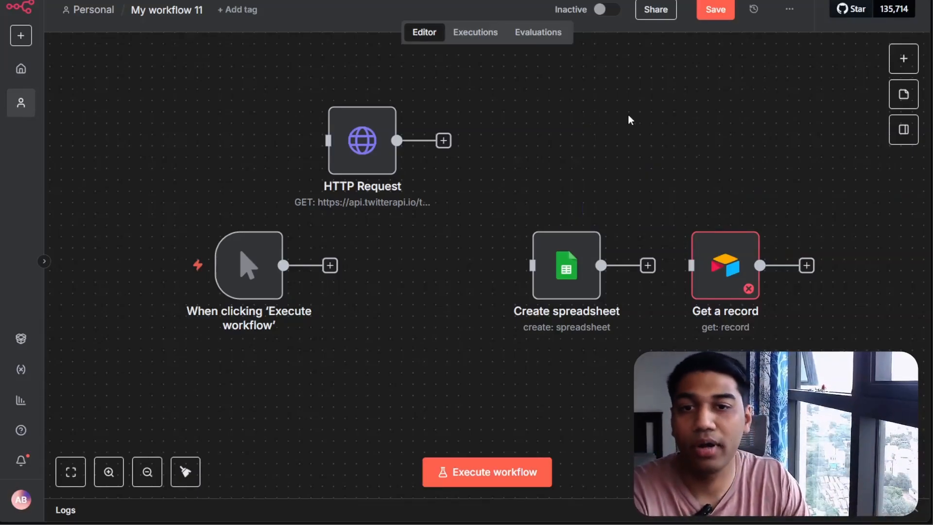
Reopen the HTTP Request node and inspect its generic authentication settings
{"action": "left_click", "coordinate": [390, 156]}
{"action": "mouse_move", "coordinate": [382, 176]}
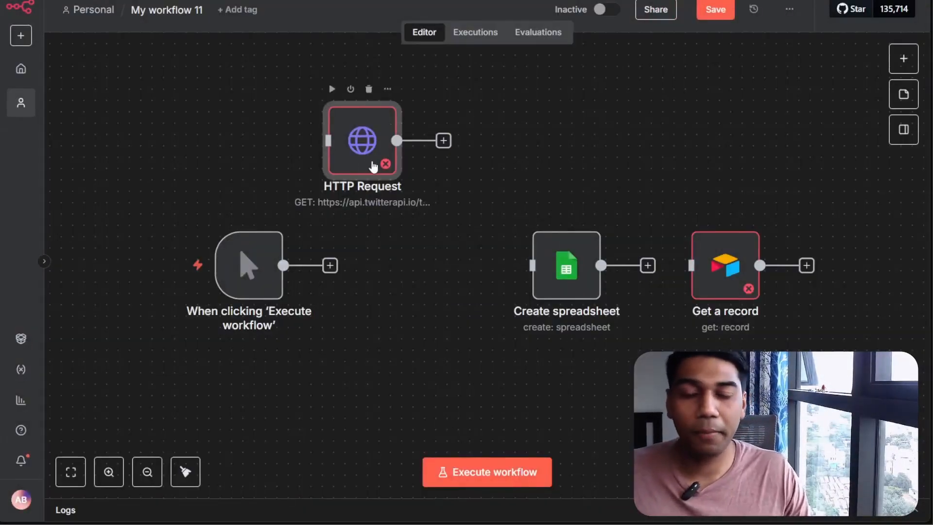
{"action": "left_click_drag", "start_coordinate": [378, 168], "coordinate": [391, 170]}
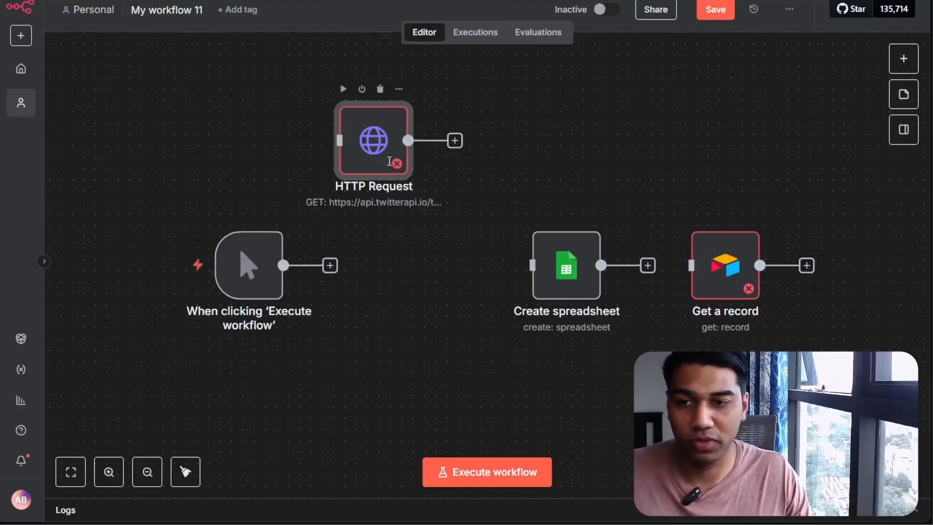
{"action": "double_click", "coordinate": [390, 161]}
{"action": "scroll", "coordinate": [472, 337], "scroll_direction": "down", "scroll_amount": 3}
{"action": "scroll", "coordinate": [452, 262], "scroll_direction": "up", "scroll_amount": 3}
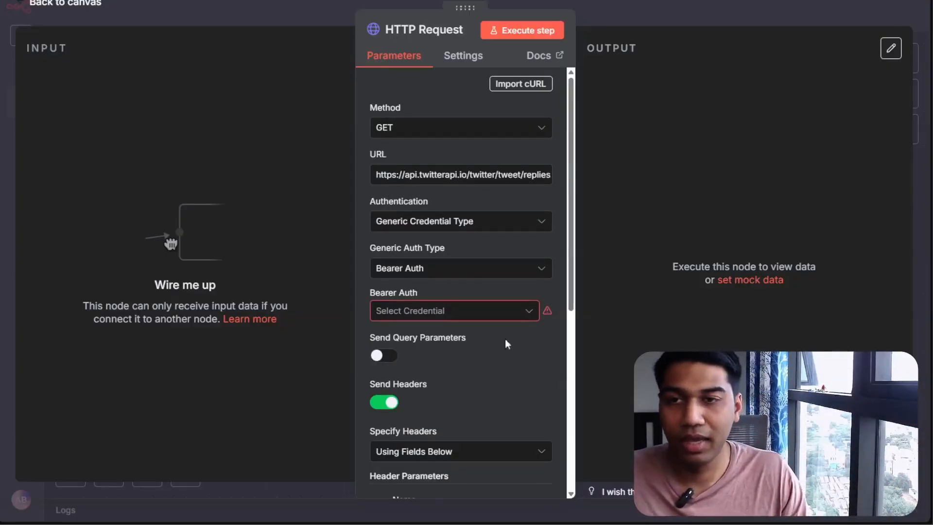
{"action": "left_click", "coordinate": [460, 268]}
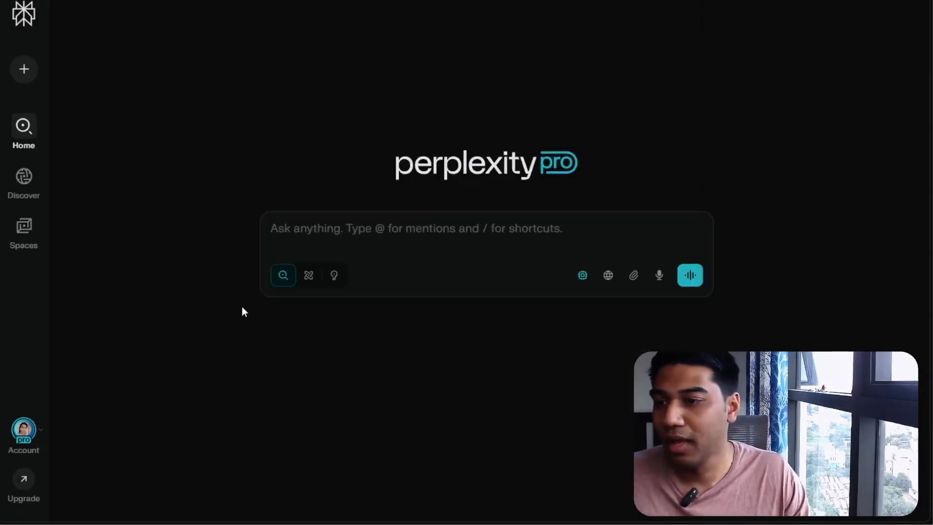
Create a new Perplexity API key named n8n YT Demo in the account's API keys settings and copy it
{"action": "left_click", "coordinate": [45, 436]}
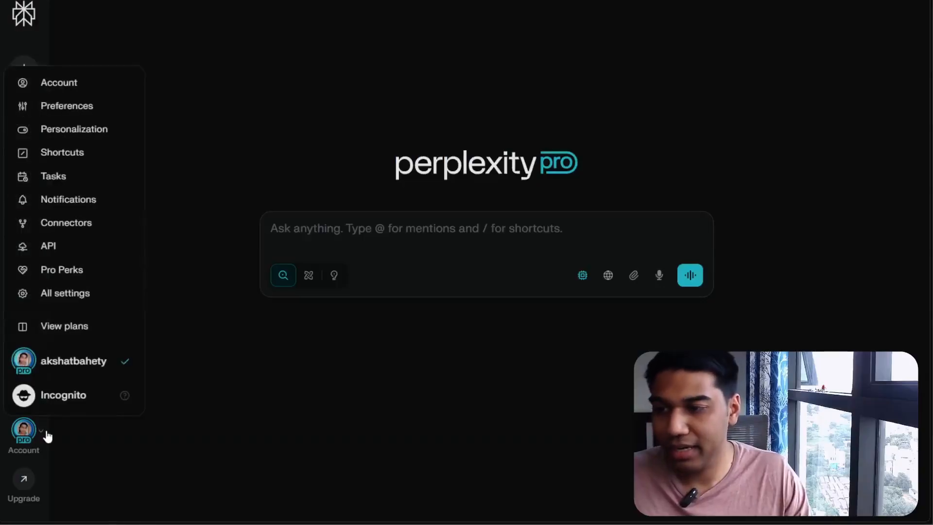
{"action": "left_click", "coordinate": [56, 246]}
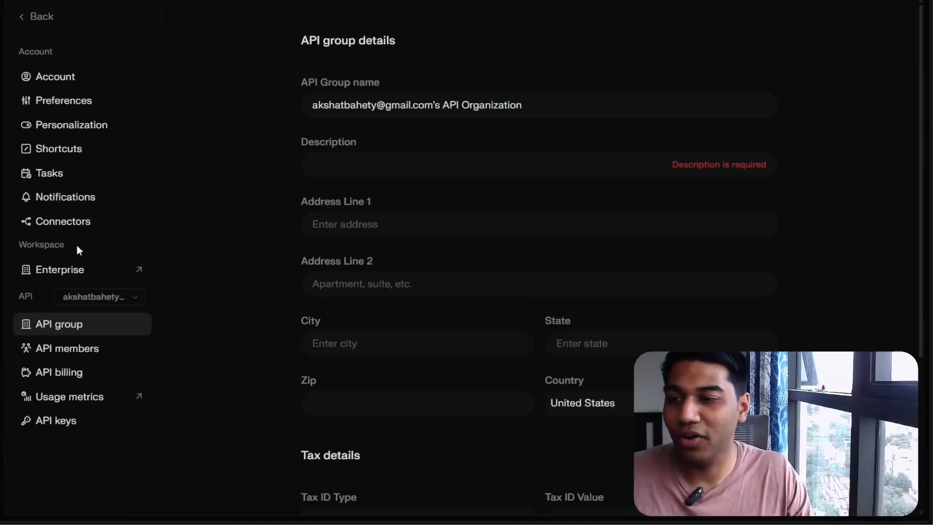
{"action": "scroll", "coordinate": [234, 252], "scroll_direction": "down", "scroll_amount": 5}
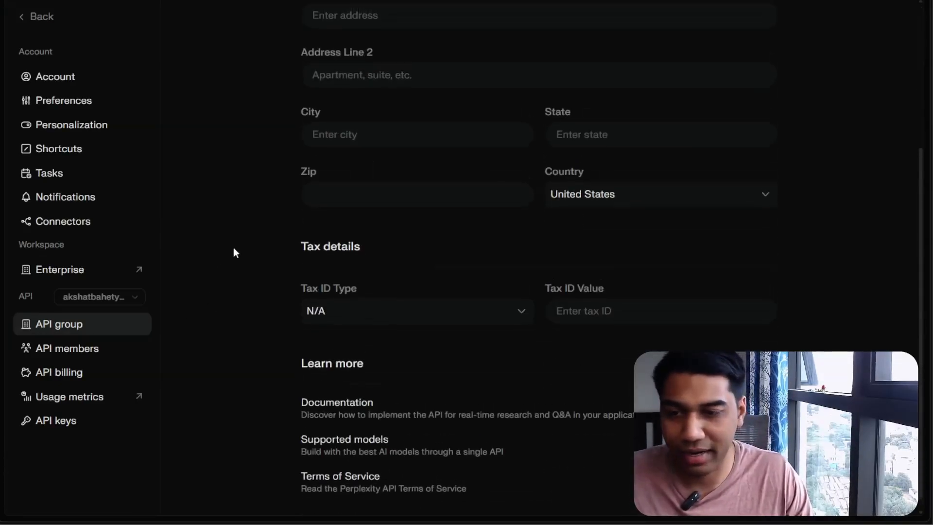
{"action": "scroll", "coordinate": [233, 252], "scroll_direction": "up", "scroll_amount": 1}
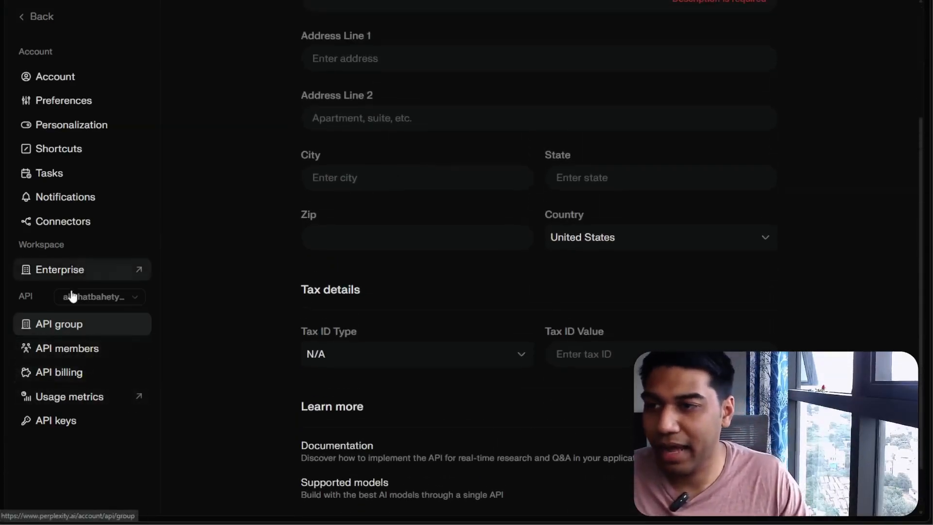
{"action": "left_click", "coordinate": [67, 421]}
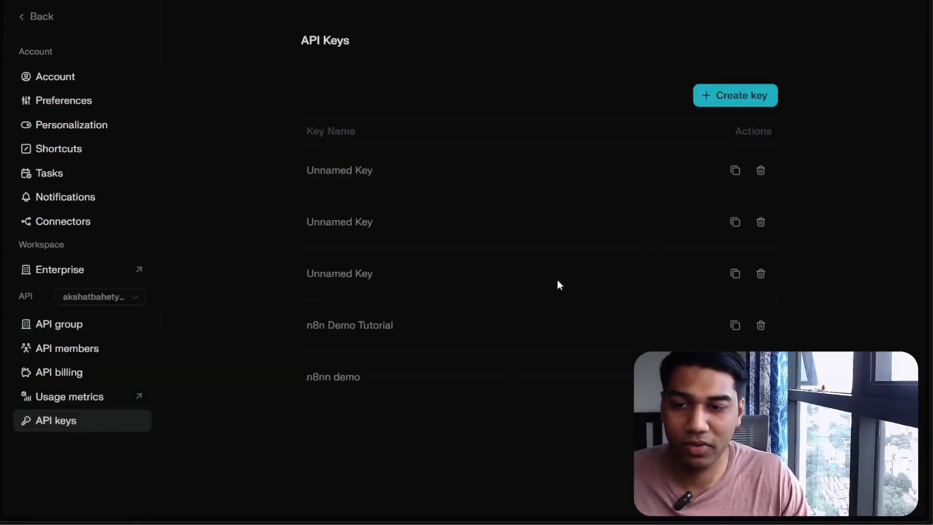
{"action": "left_click", "coordinate": [743, 95]}
{"action": "left_click", "coordinate": [365, 250]}
{"action": "type", "text": "n8n YT Demo"}
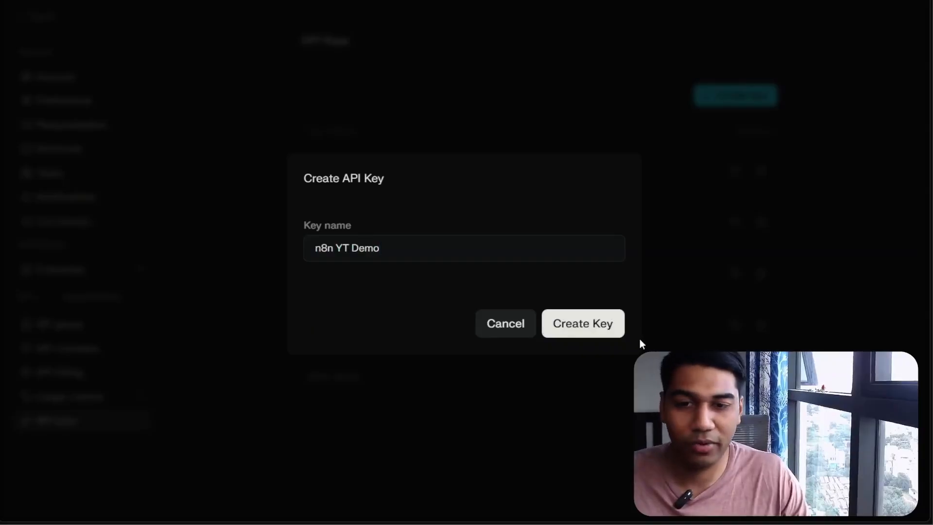
{"action": "left_click", "coordinate": [594, 321]}
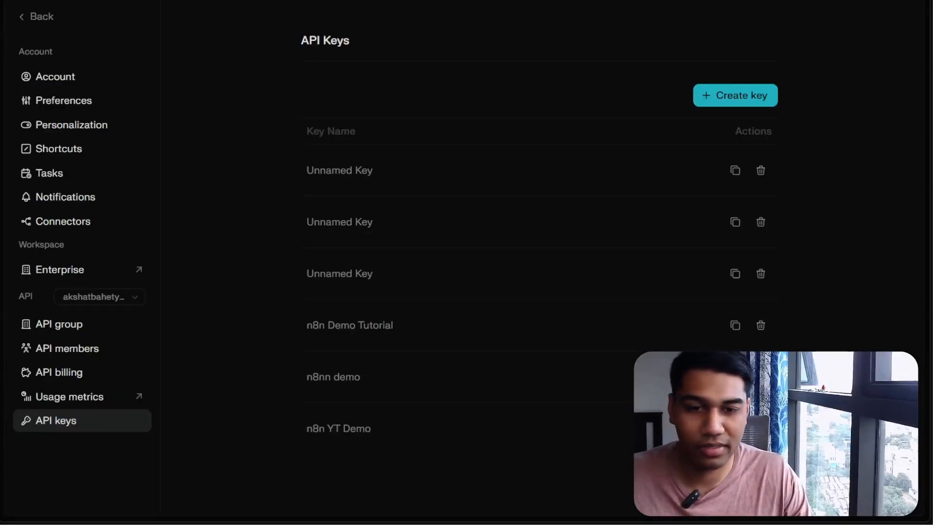
{"action": "left_click", "coordinate": [736, 429]}
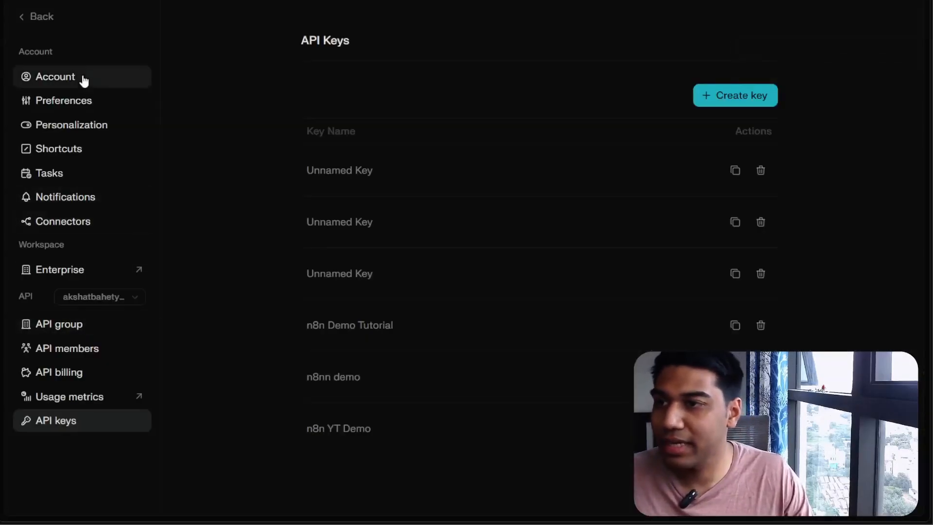
Search for the Perplexity docs, open the Quickstart page and copy the cURL example for the first API call
{"action": "key", "text": "ctrl+t"}
{"action": "type", "text": "perplei"}
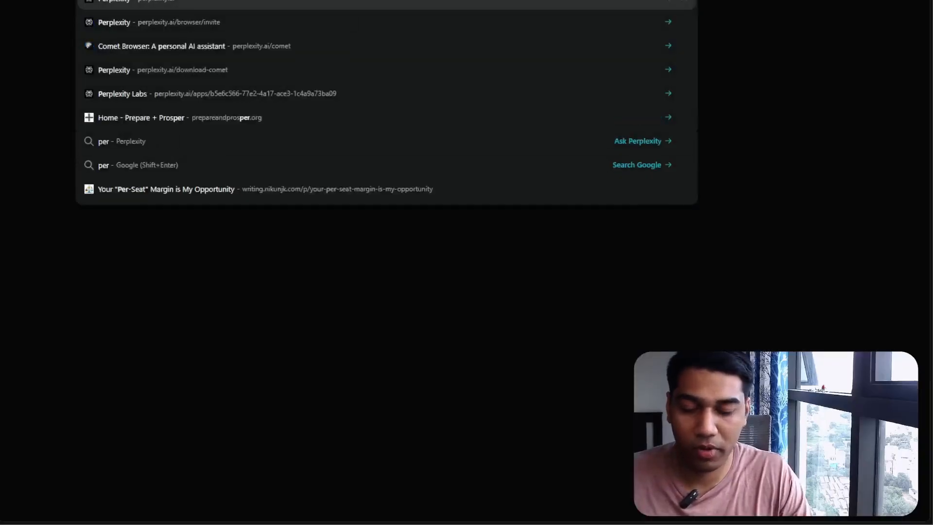
{"action": "type", "text": "ty docs"}
{"action": "key", "text": "Return"}
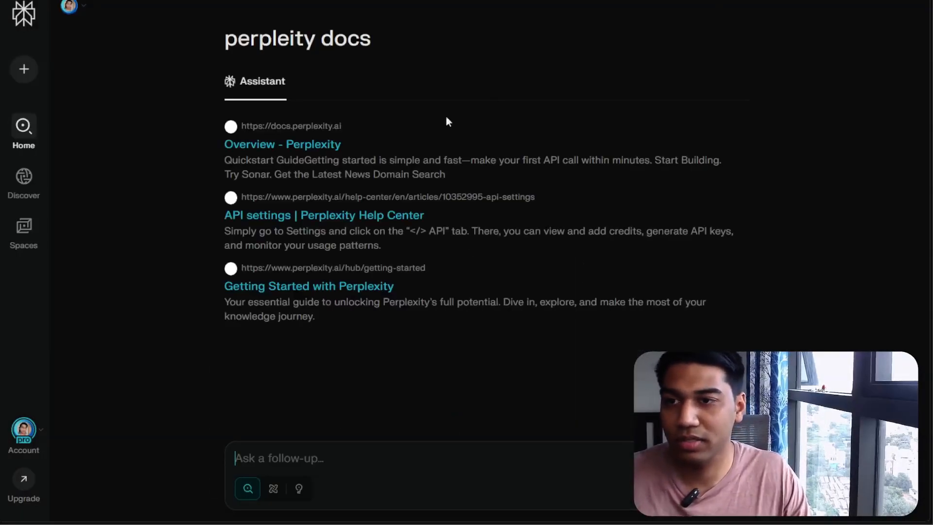
{"action": "left_click", "coordinate": [307, 144]}
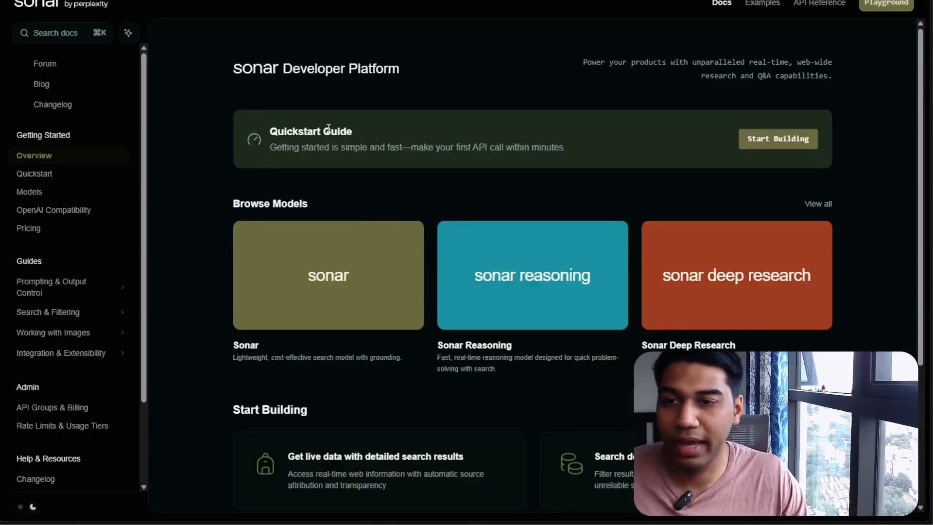
{"action": "left_click", "coordinate": [47, 176]}
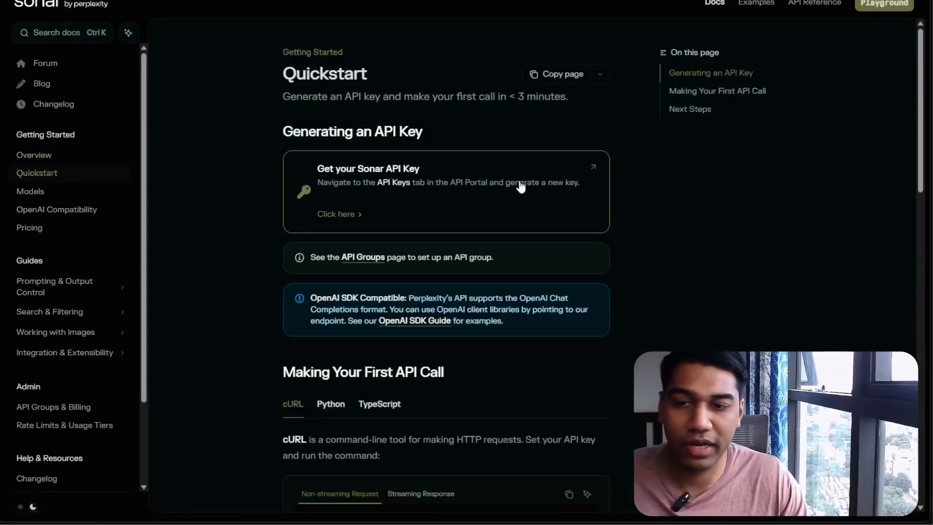
{"action": "scroll", "coordinate": [554, 175], "scroll_direction": "down", "scroll_amount": 2}
{"action": "scroll", "coordinate": [555, 174], "scroll_direction": "down", "scroll_amount": 1}
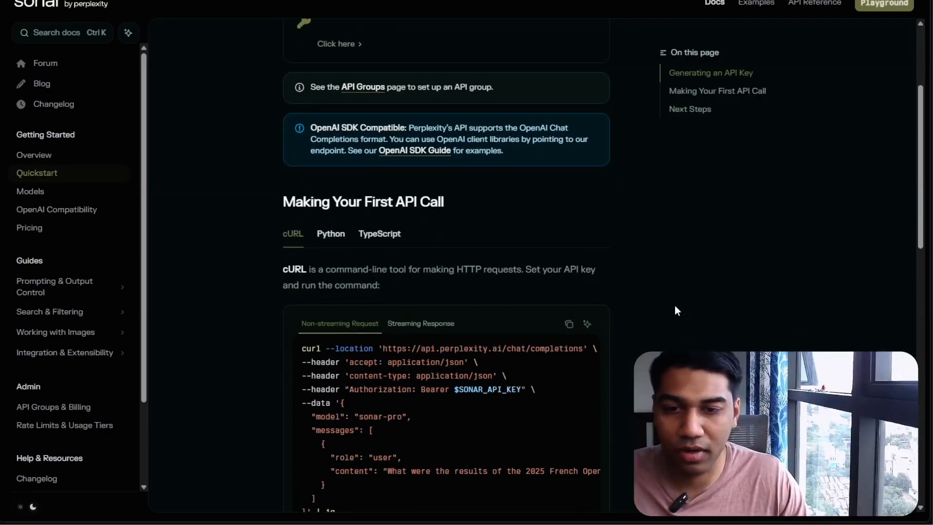
{"action": "left_click", "coordinate": [569, 324]}
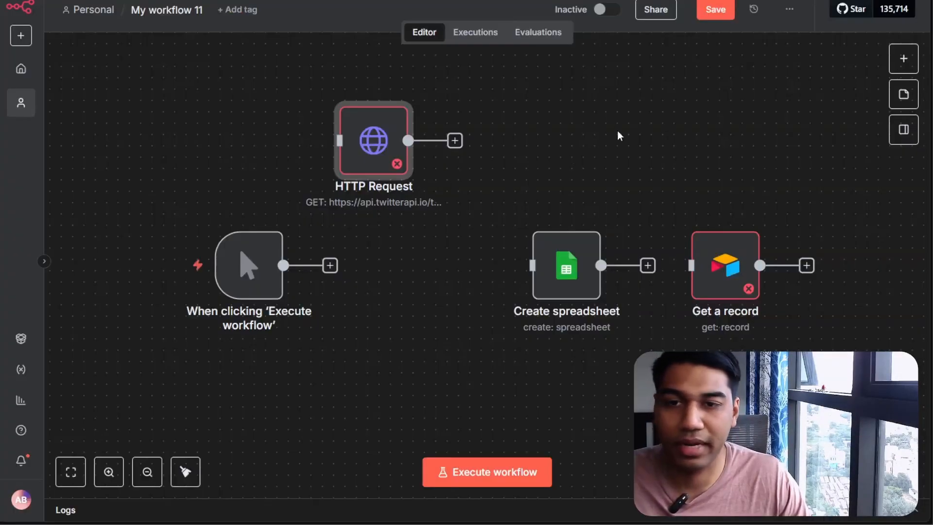
Add a new HTTP Request node and import the copied cURL command into it
{"action": "left_click", "coordinate": [904, 59]}
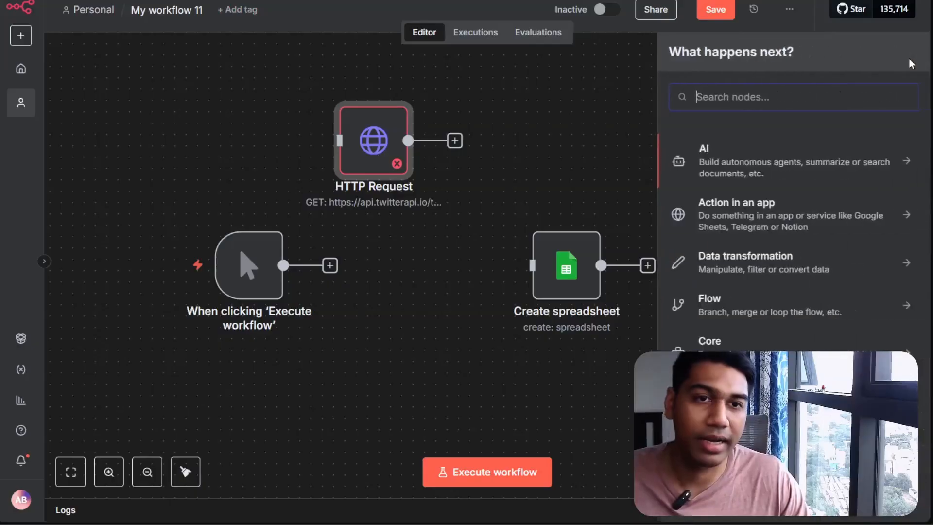
{"action": "type", "text": "http"}
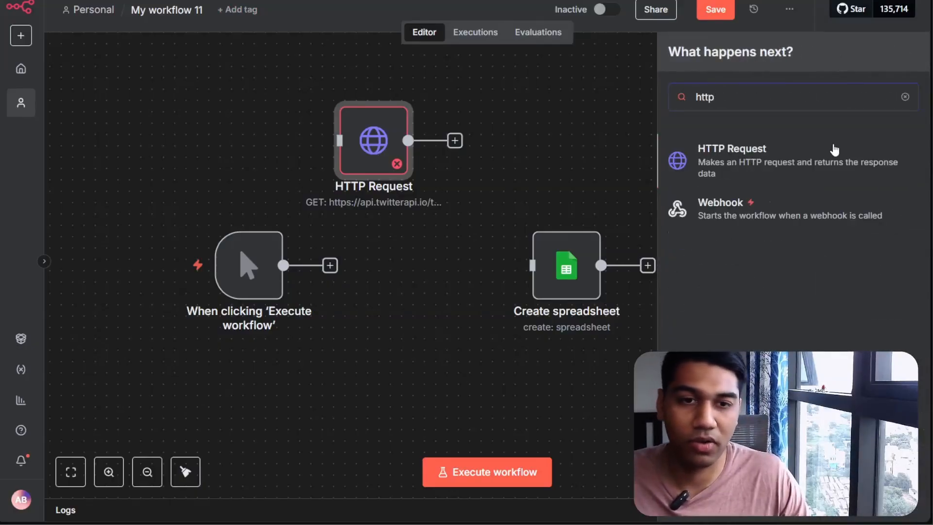
{"action": "left_click", "coordinate": [834, 148]}
{"action": "left_click", "coordinate": [521, 83]}
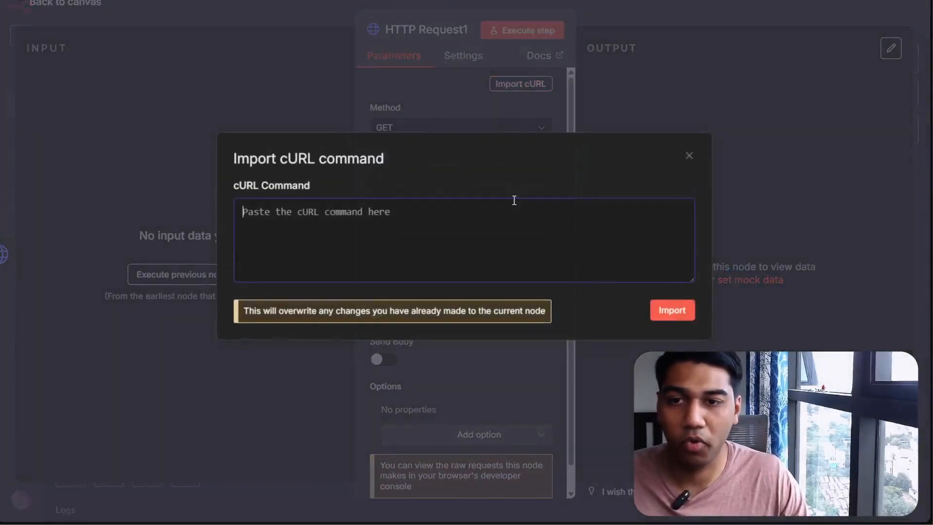
{"action": "key", "text": "ctrl+v"}
{"action": "left_click", "coordinate": [671, 310]}
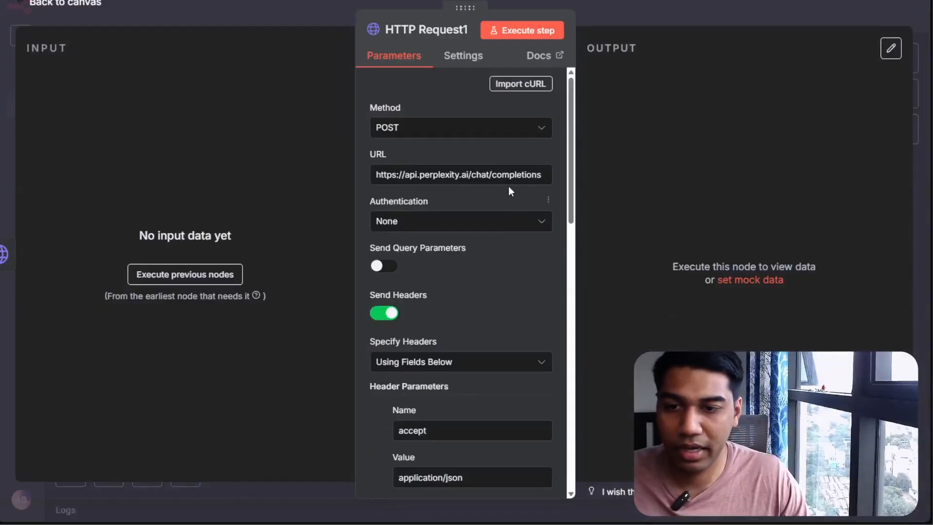
Examine the imported header parameters, especially the Authorization header's Bearer value
{"action": "scroll", "coordinate": [511, 189], "scroll_direction": "down", "scroll_amount": 3}
{"action": "scroll", "coordinate": [529, 204], "scroll_direction": "down", "scroll_amount": 6}
{"action": "scroll", "coordinate": [548, 187], "scroll_direction": "up", "scroll_amount": 5}
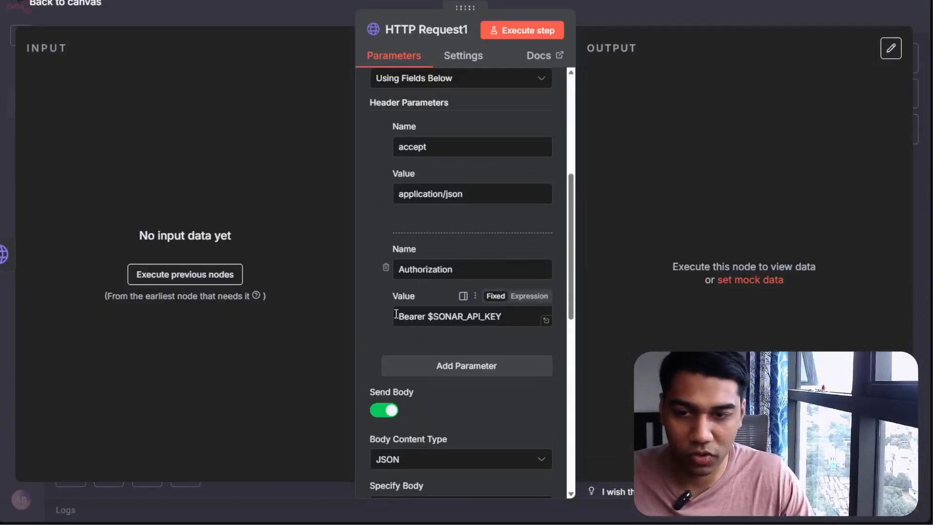
{"action": "left_click_drag", "start_coordinate": [397, 317], "coordinate": [419, 315]}
{"action": "left_click", "coordinate": [465, 325]}
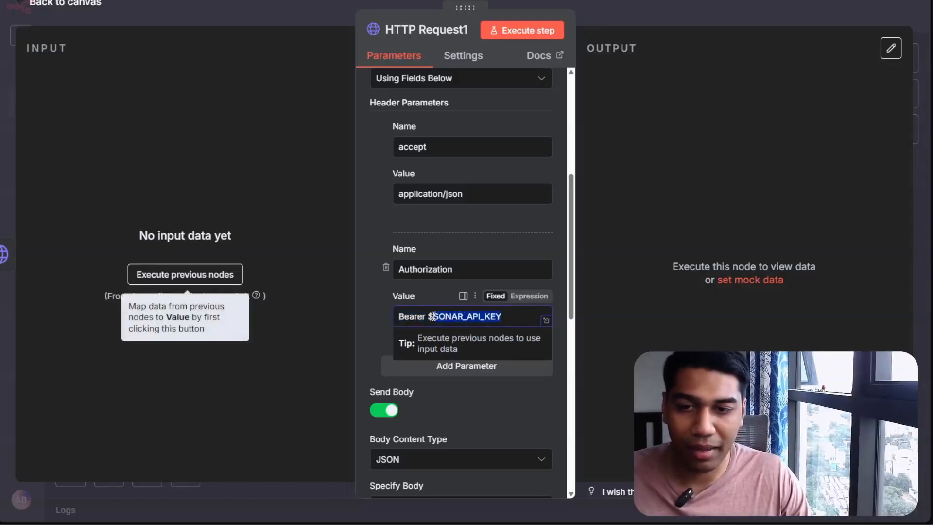
{"action": "left_click", "coordinate": [342, 294]}
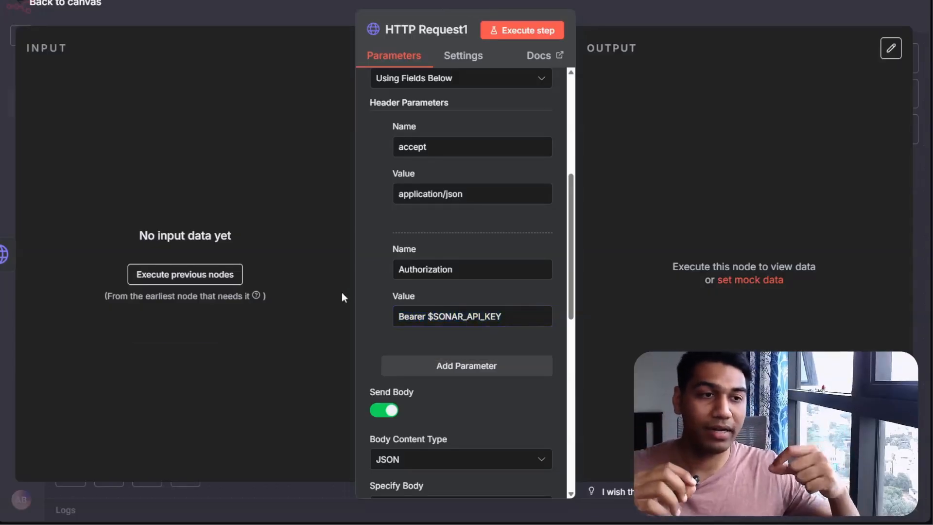
{"action": "scroll", "coordinate": [412, 299], "scroll_direction": "up", "scroll_amount": 3}
{"action": "scroll", "coordinate": [406, 292], "scroll_direction": "down", "scroll_amount": 3}
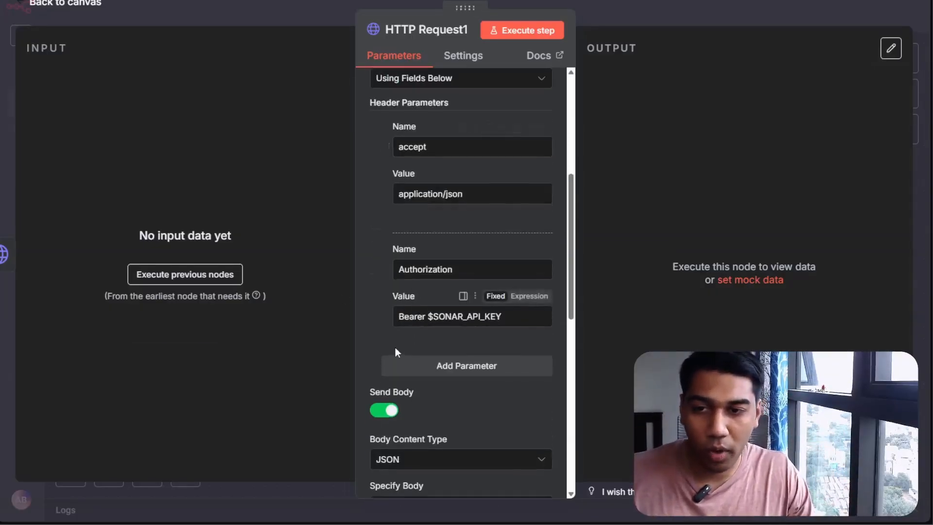
{"action": "scroll", "coordinate": [386, 267], "scroll_direction": "down", "scroll_amount": 2}
{"action": "scroll", "coordinate": [391, 269], "scroll_direction": "up", "scroll_amount": 5}
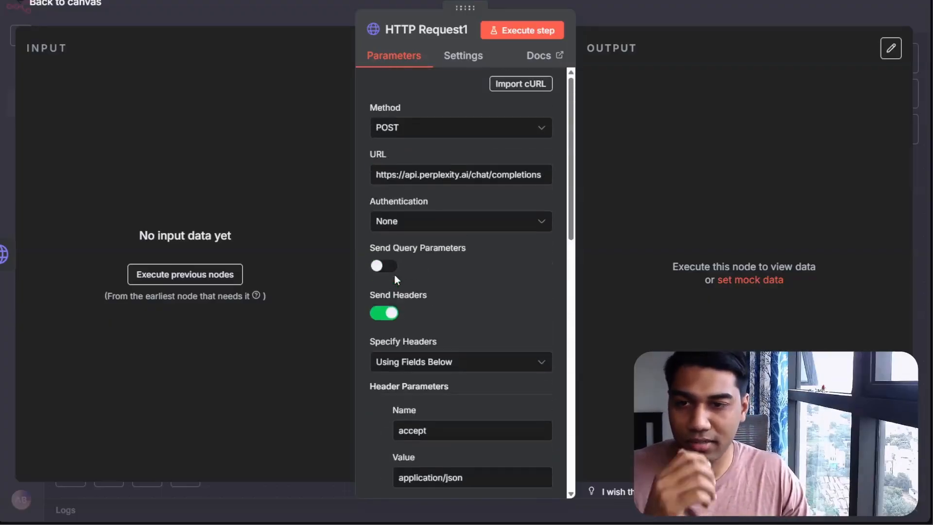
Set the node's authentication to Generic Credential Type with Bearer Auth as the auth type
{"action": "left_click", "coordinate": [413, 221]}
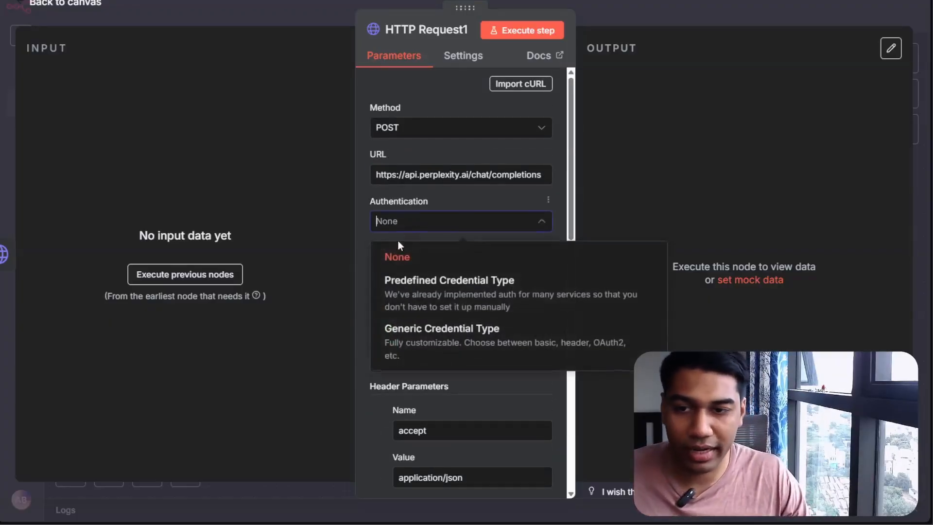
{"action": "left_click", "coordinate": [422, 342]}
{"action": "left_click", "coordinate": [449, 268]}
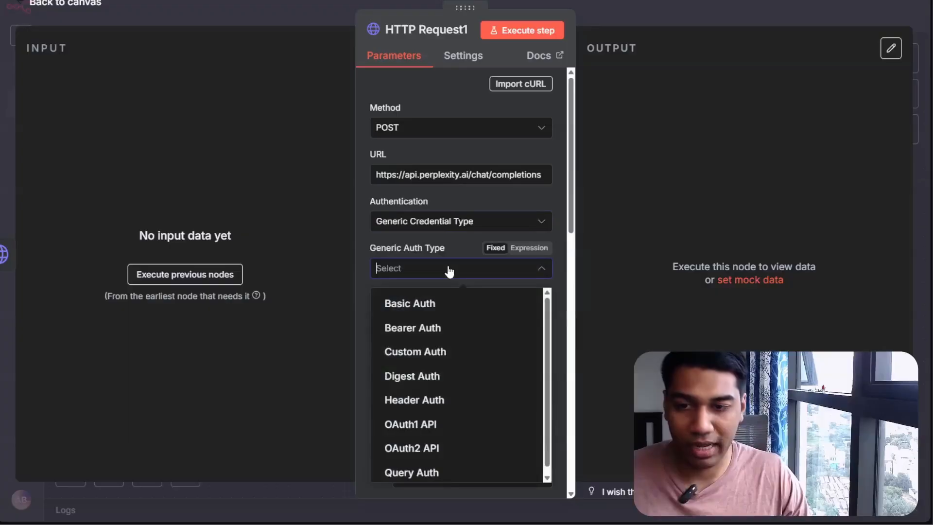
{"action": "left_click", "coordinate": [450, 327]}
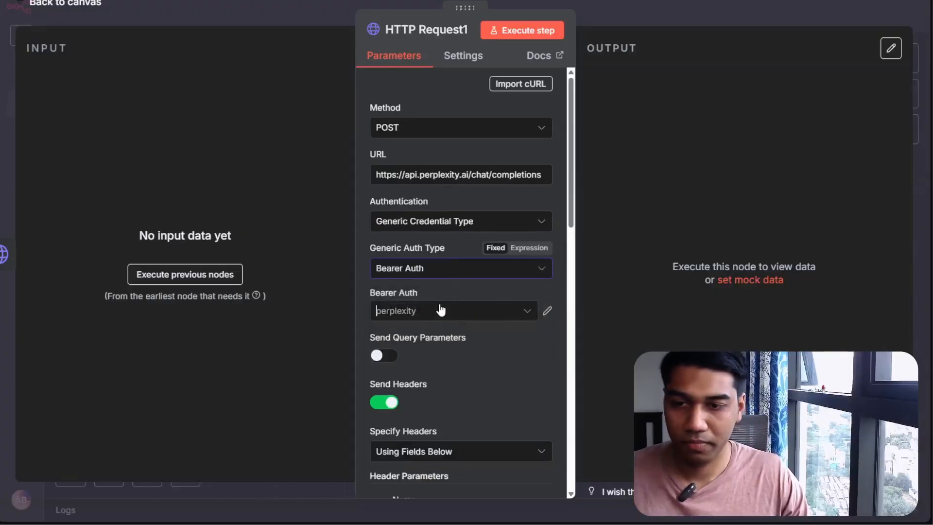
Create a new Bearer Auth credential, paste the Perplexity API key as its bearer token, save and close it
{"action": "left_click", "coordinate": [441, 310]}
{"action": "left_click", "coordinate": [479, 380]}
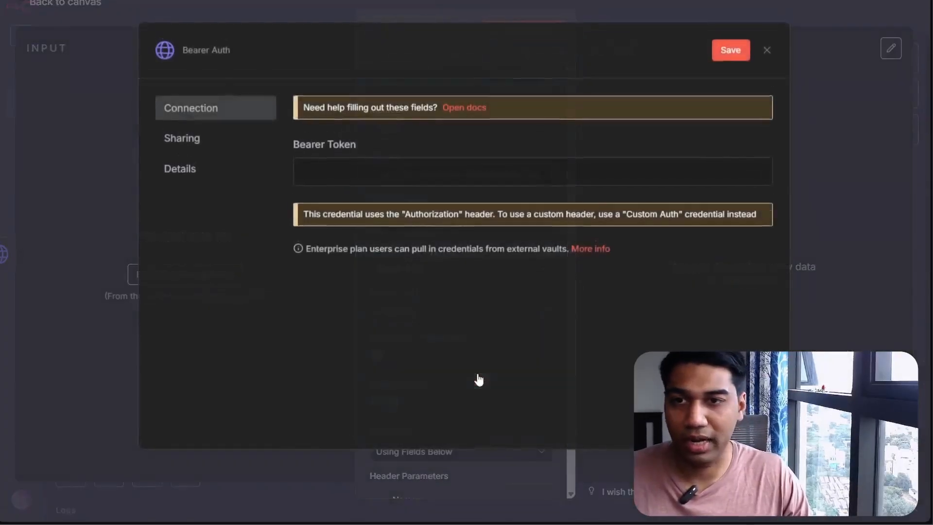
{"action": "left_click", "coordinate": [372, 179]}
{"action": "key", "text": "ctrl+v"}
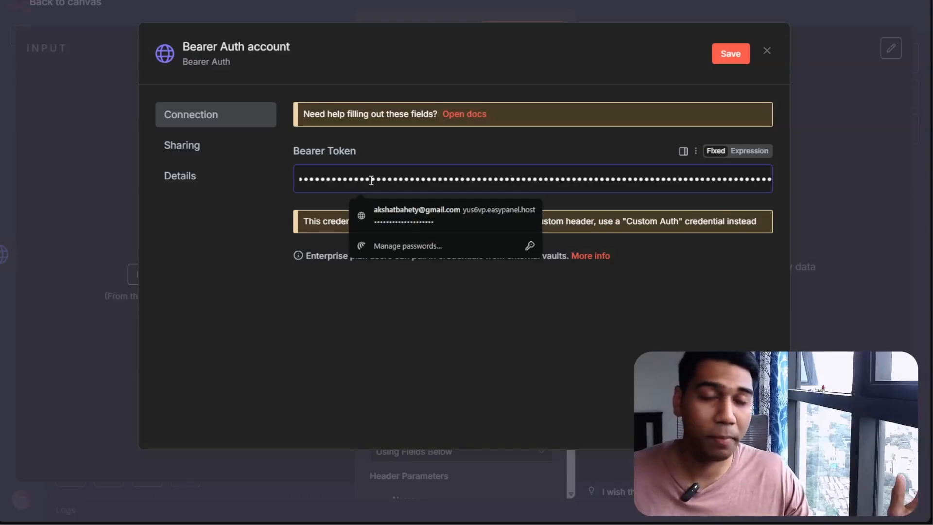
{"action": "left_click", "coordinate": [482, 150]}
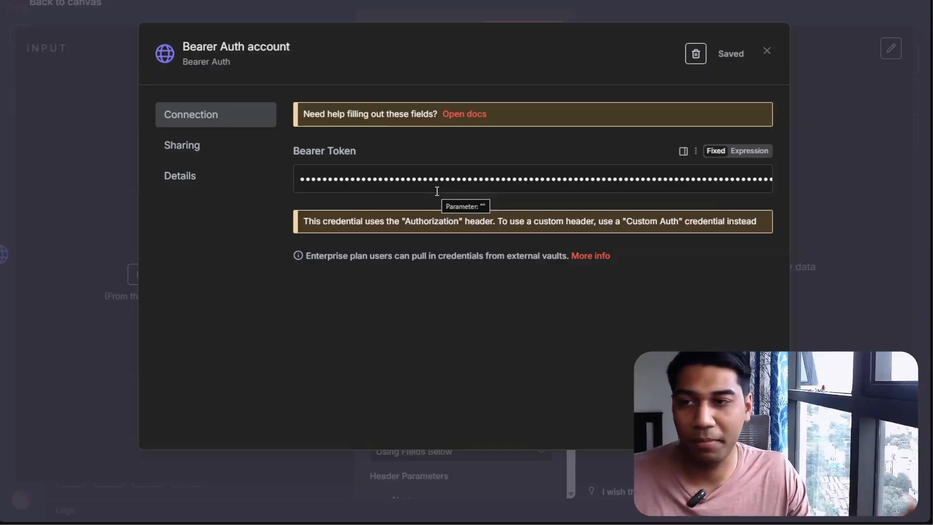
{"action": "left_click", "coordinate": [767, 50]}
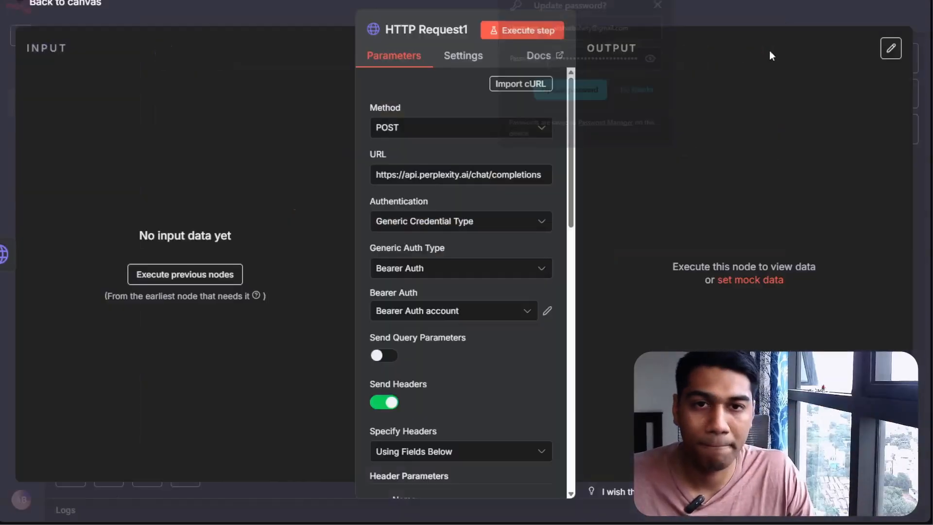
Remove the redundant Authorization header parameter from the node and close the node
{"action": "scroll", "coordinate": [494, 316], "scroll_direction": "down", "scroll_amount": 3}
{"action": "scroll", "coordinate": [495, 288], "scroll_direction": "down", "scroll_amount": 3}
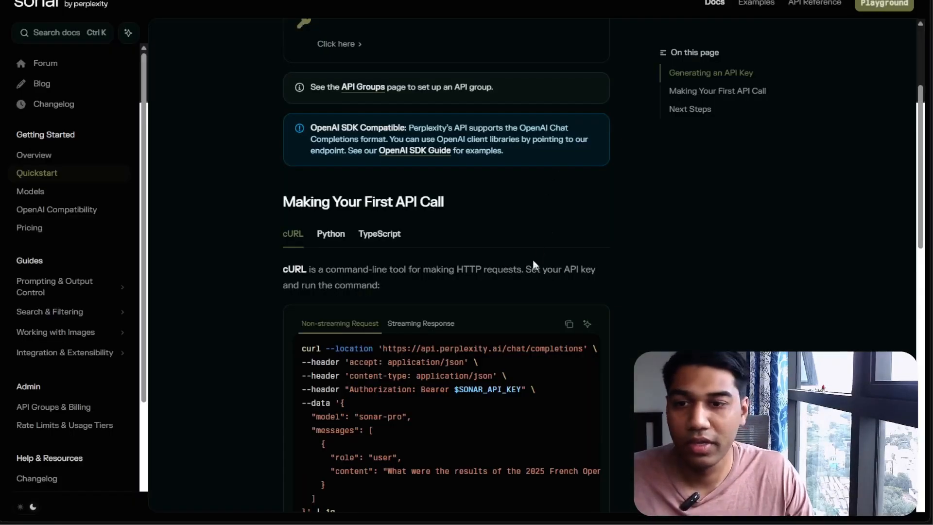
{"action": "scroll", "coordinate": [535, 267], "scroll_direction": "down", "scroll_amount": 2}
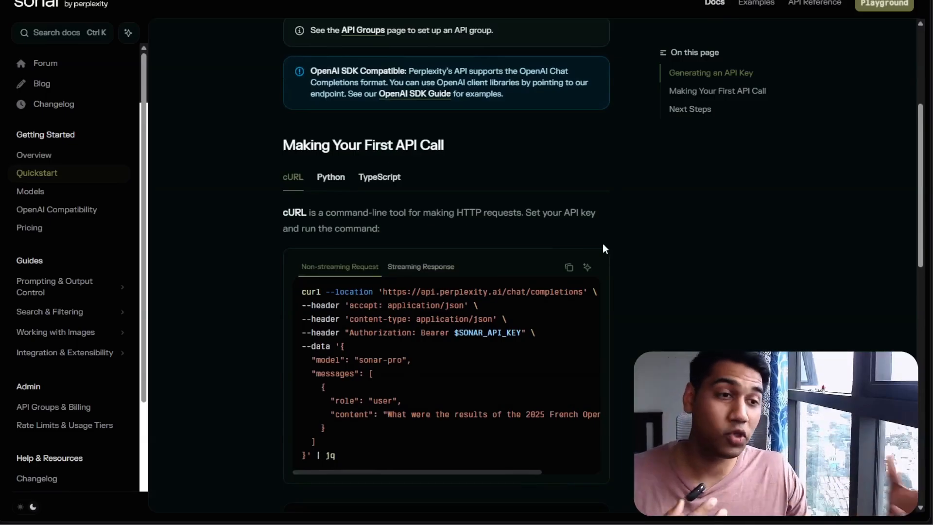
{"action": "left_click_drag", "start_coordinate": [387, 333], "coordinate": [413, 336]}
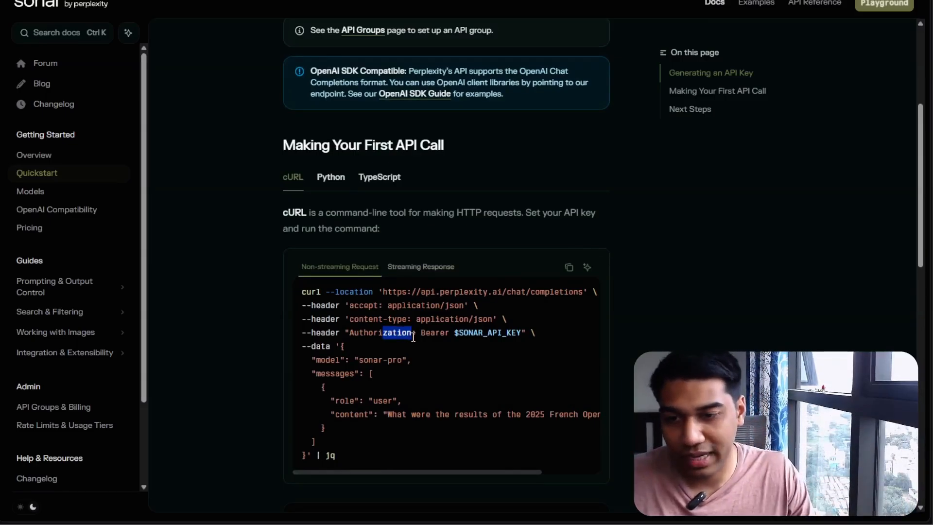
{"action": "triple_click", "coordinate": [433, 333]}
{"action": "left_click", "coordinate": [533, 357]}
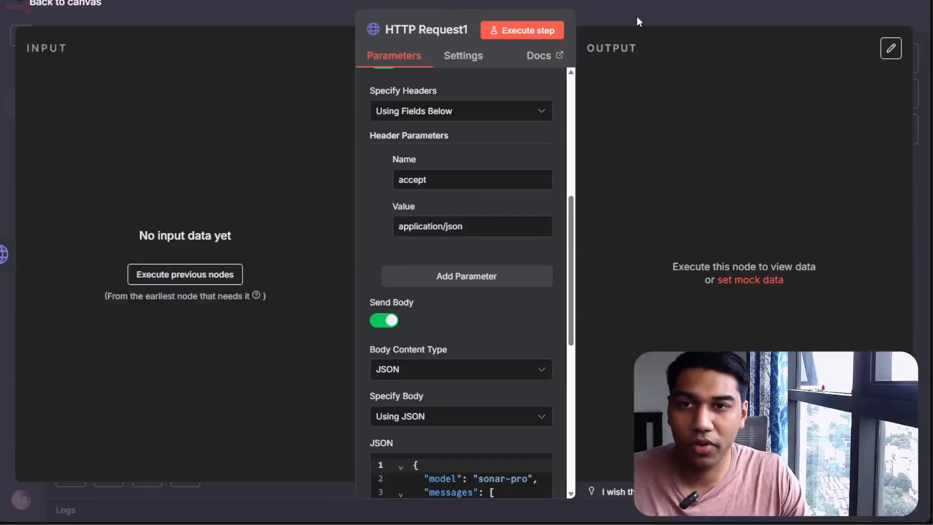
{"action": "key", "text": "Escape"}
{"action": "scroll", "coordinate": [710, 247], "scroll_direction": "down", "scroll_amount": 3}
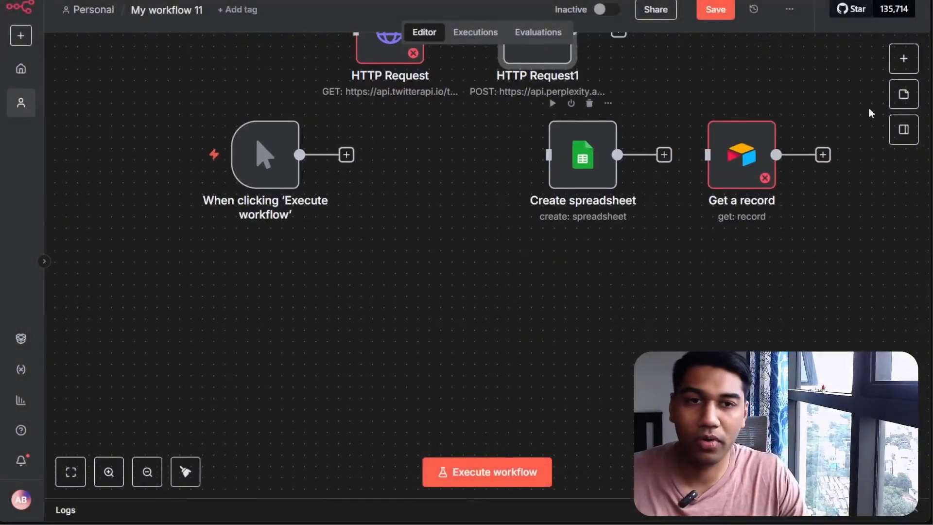
Add an AI Agent node to the workflow and place it below the trigger and spreadsheet nodes
{"action": "left_click", "coordinate": [904, 59]}
{"action": "type", "text": "ai agen"}
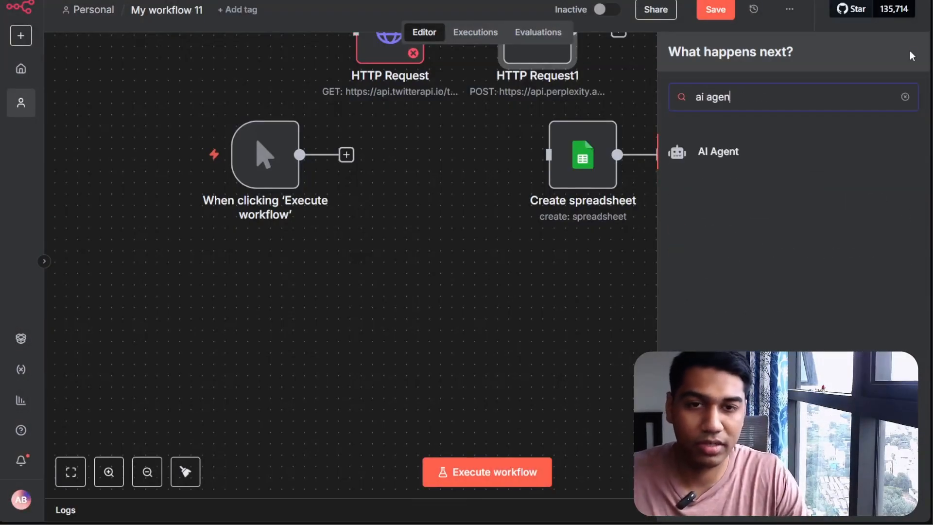
{"action": "left_click", "coordinate": [710, 150]}
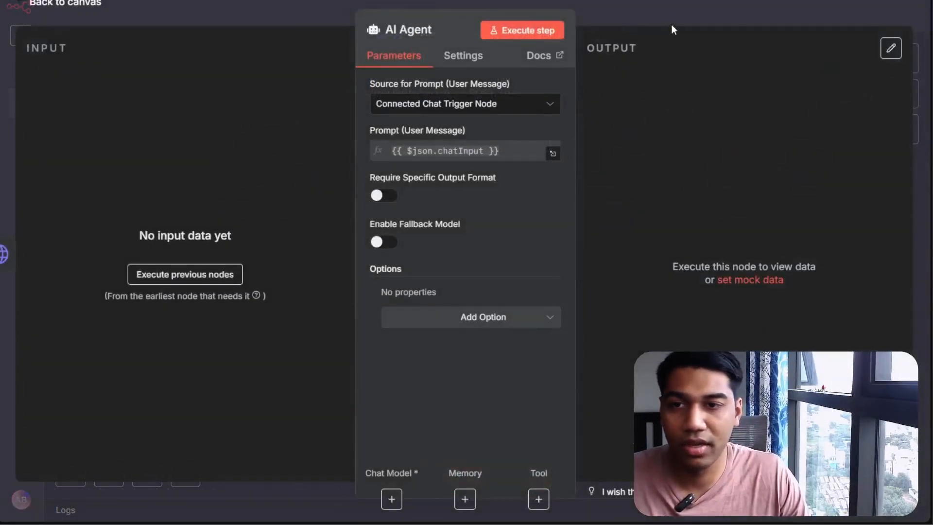
{"action": "key", "text": "Escape"}
{"action": "left_click_drag", "start_coordinate": [722, 110], "coordinate": [461, 289]}
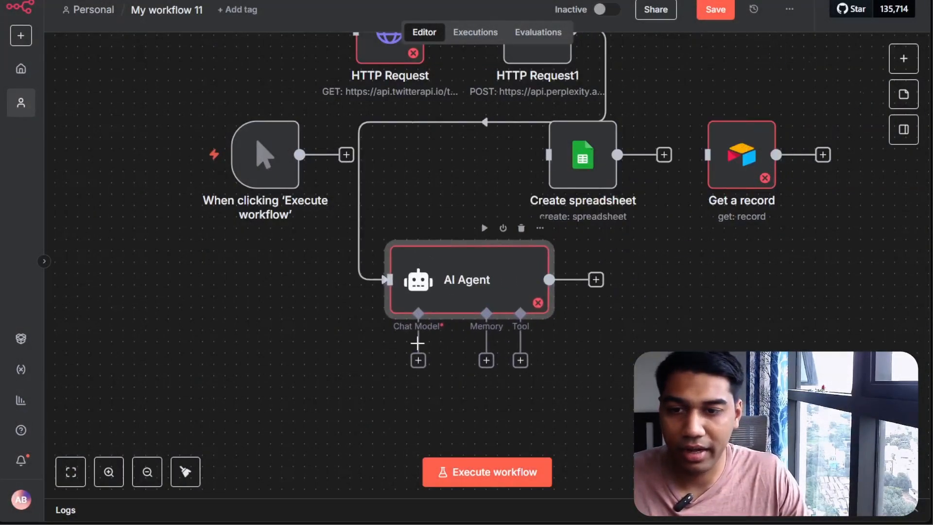
Attach an OpenAI Chat Model to the AI Agent's chat model input
{"action": "left_click", "coordinate": [418, 361]}
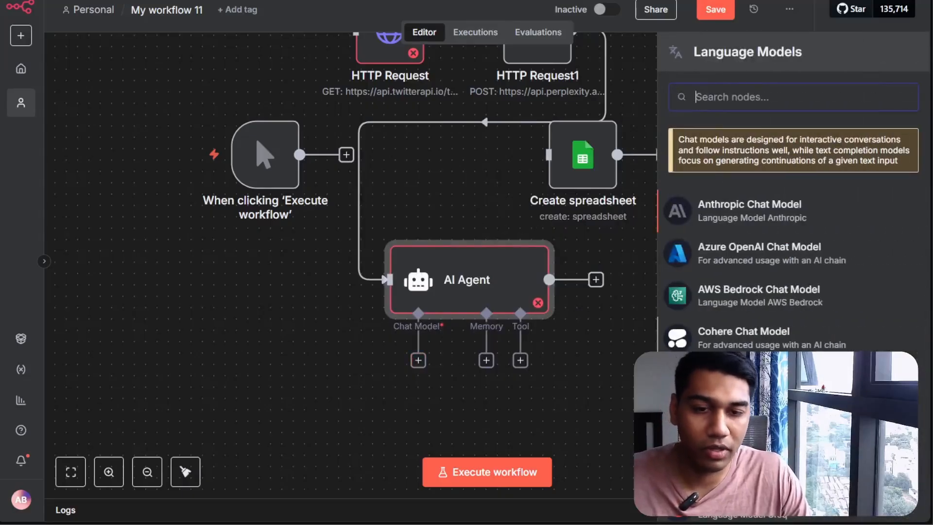
{"action": "scroll", "coordinate": [792, 233], "scroll_direction": "down", "scroll_amount": 5}
{"action": "scroll", "coordinate": [786, 314], "scroll_direction": "up", "scroll_amount": 4}
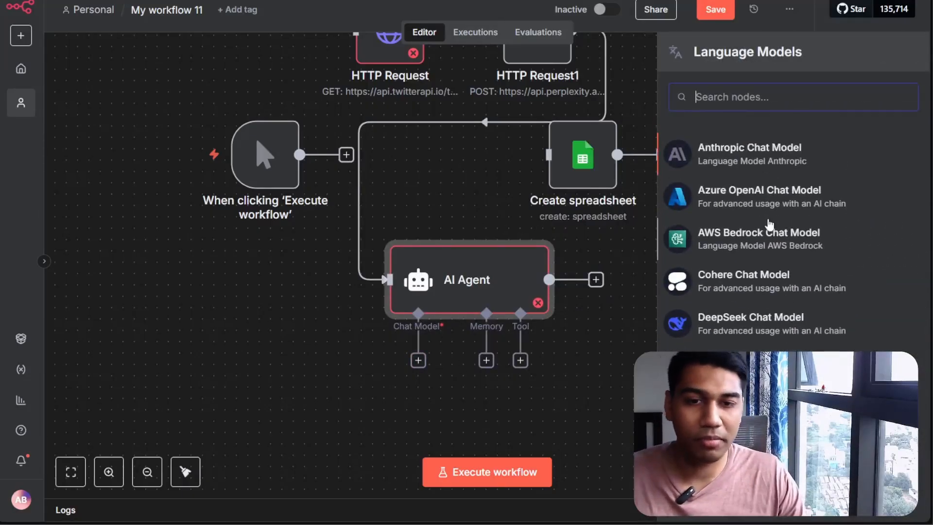
{"action": "scroll", "coordinate": [762, 135], "scroll_direction": "up", "scroll_amount": 2}
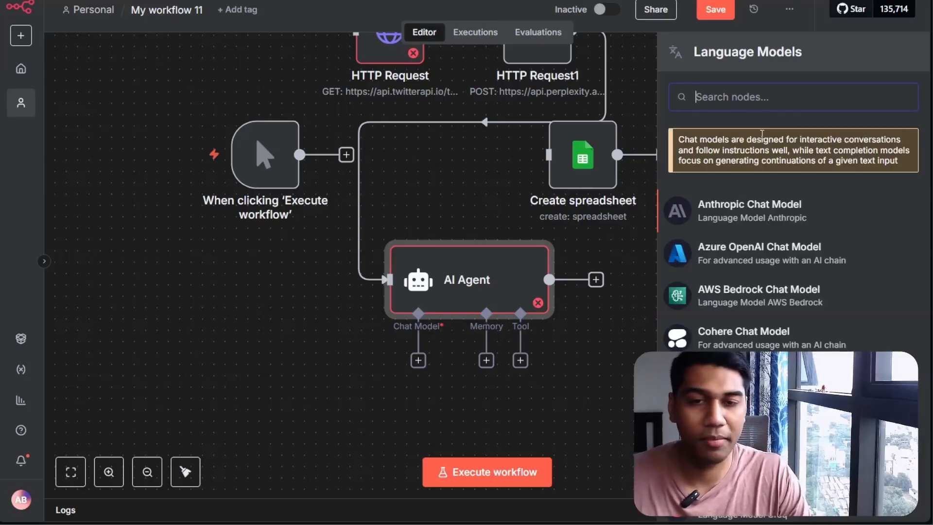
{"action": "type", "text": "open"}
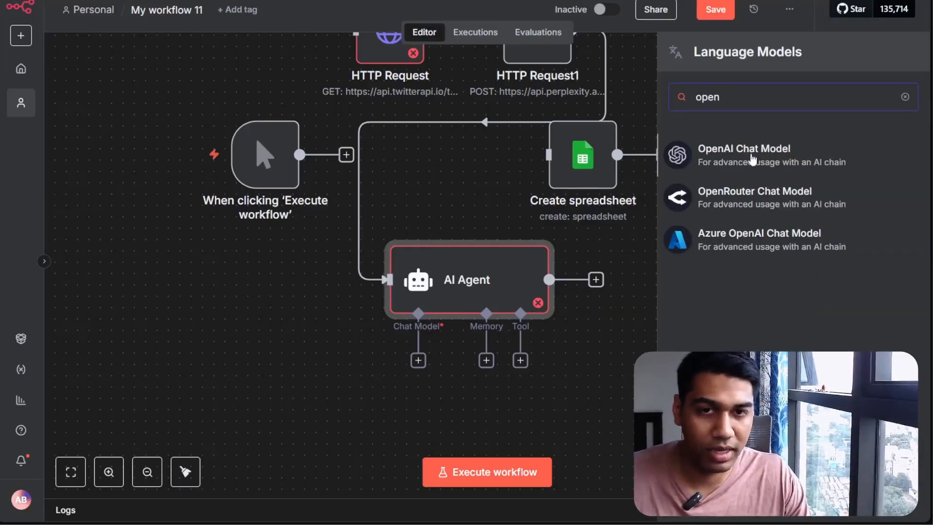
{"action": "left_click", "coordinate": [756, 152]}
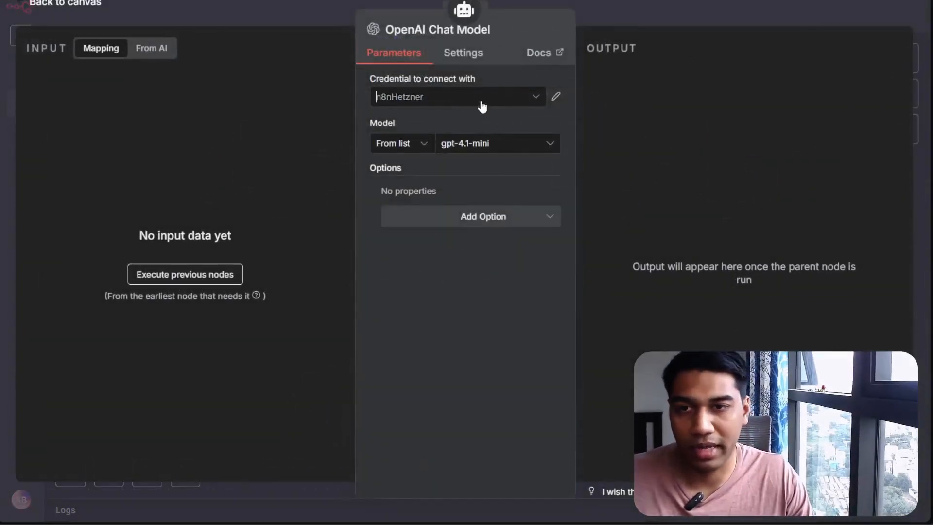
Start creating a new OpenAI credential for the chat model
{"action": "left_click", "coordinate": [482, 106]}
{"action": "left_click", "coordinate": [461, 170]}
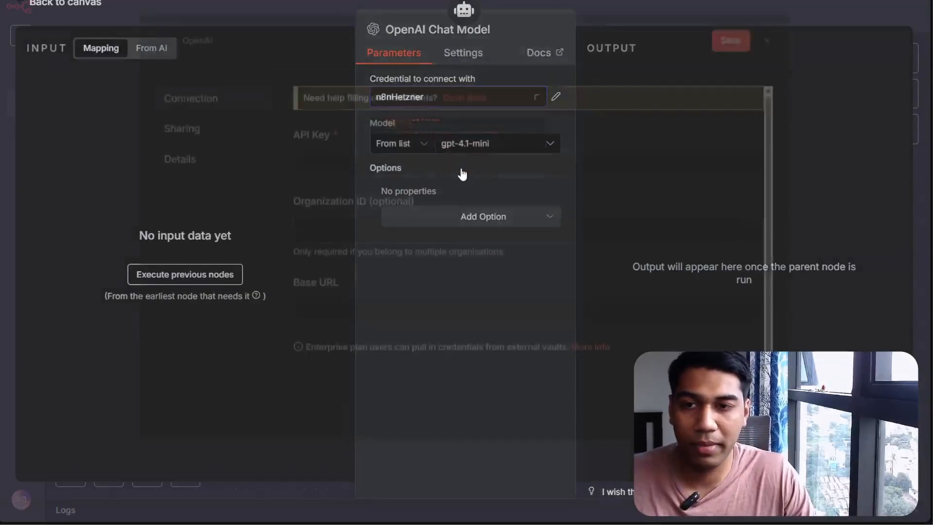
{"action": "left_click", "coordinate": [461, 169]}
Switch to the browser, open the OpenAI platform and go to the dashboard's API keys page
{"action": "left_click", "coordinate": [181, 270]}
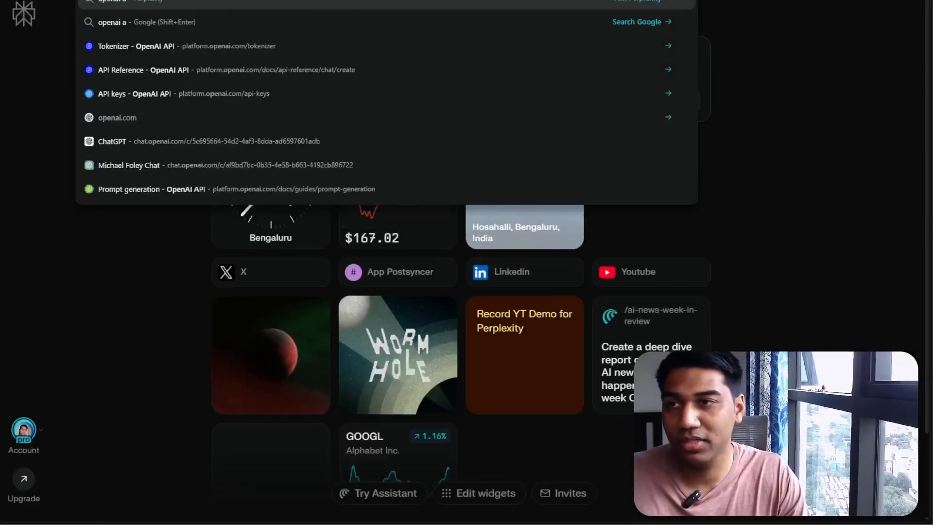
{"action": "type", "text": "pi"}
{"action": "key", "text": "shift+Return"}
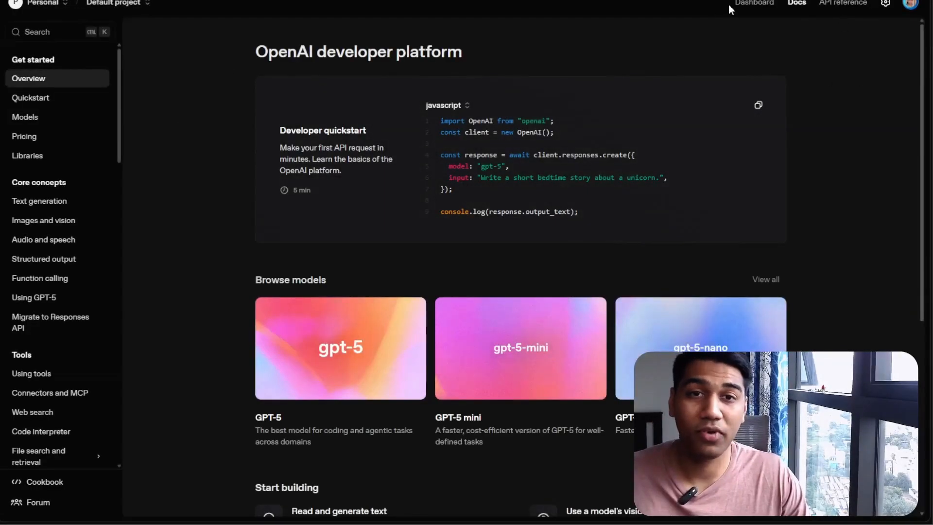
{"action": "left_click", "coordinate": [751, 4]}
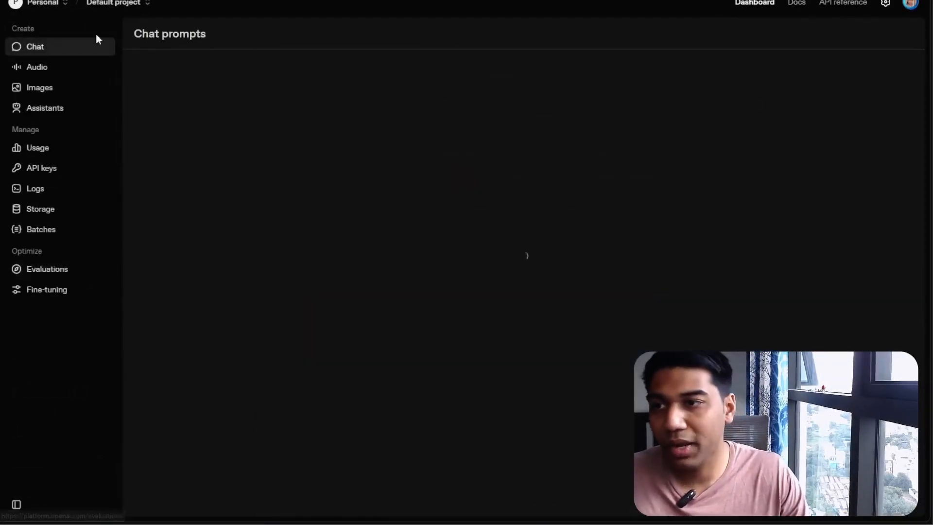
{"action": "left_click", "coordinate": [49, 170]}
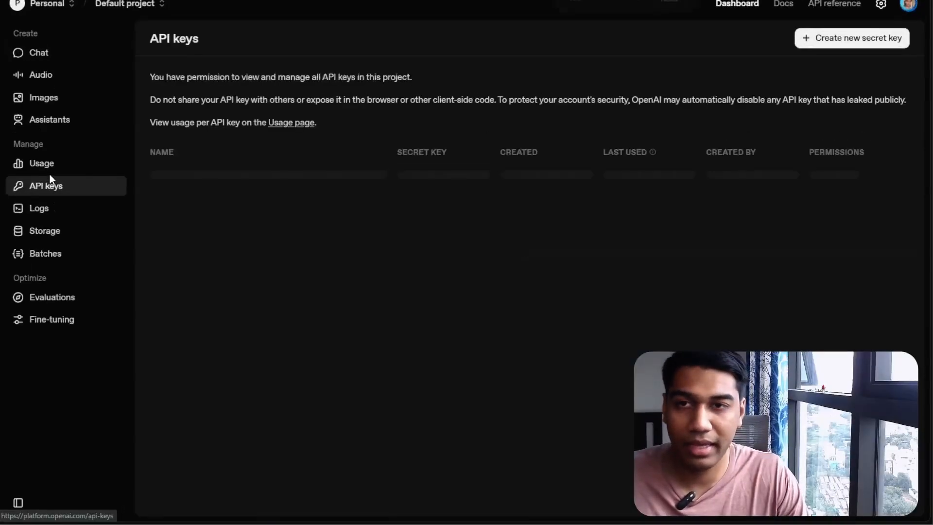
Create a new secret key named n8nTestYT with All permissions and copy it
{"action": "left_click", "coordinate": [829, 38]}
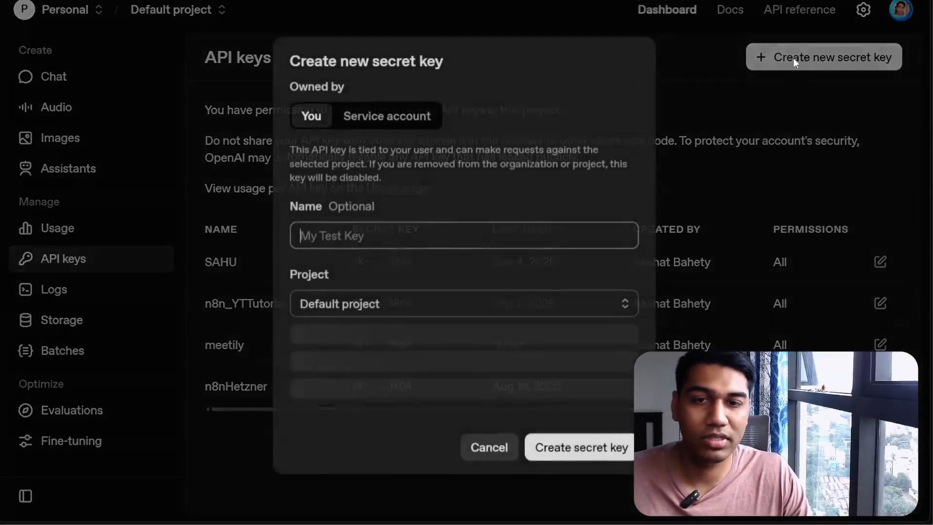
{"action": "type", "text": "n8"}
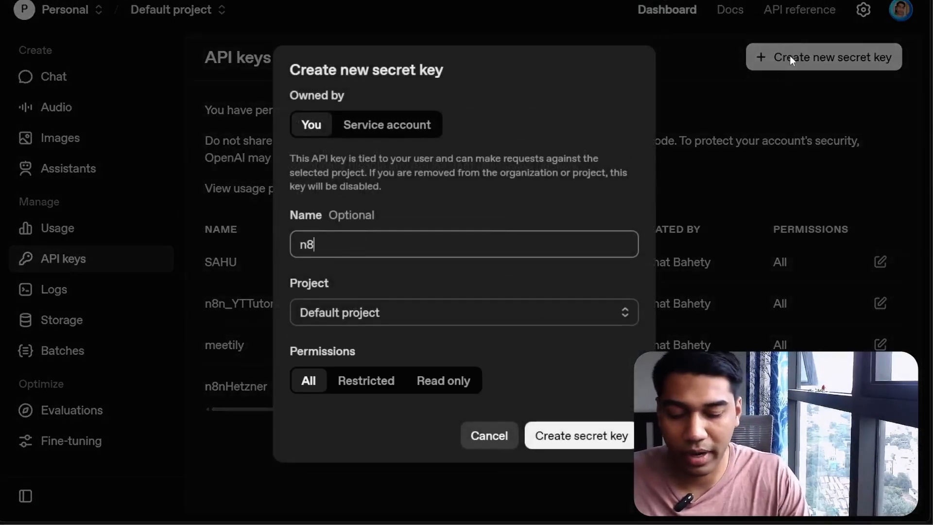
{"action": "type", "text": "nTestY"}
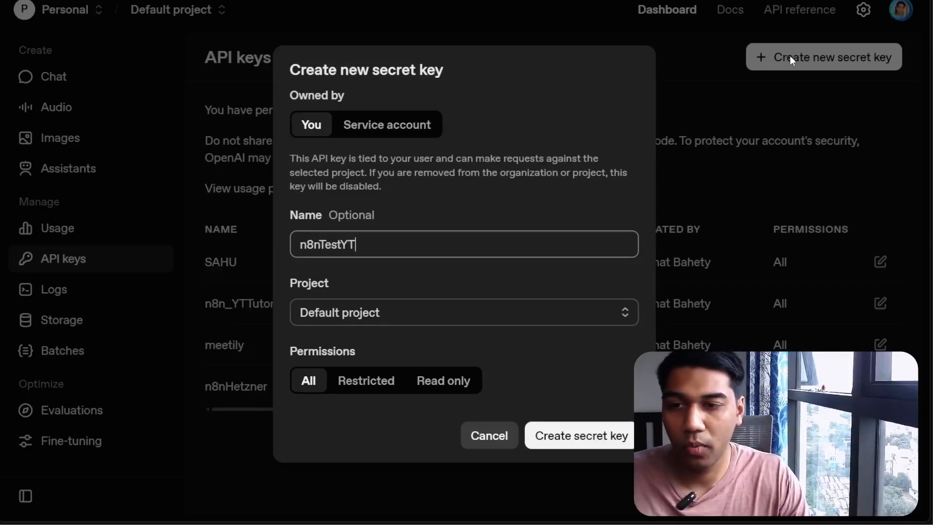
{"action": "type", "text": "T"}
{"action": "left_click", "coordinate": [573, 436]}
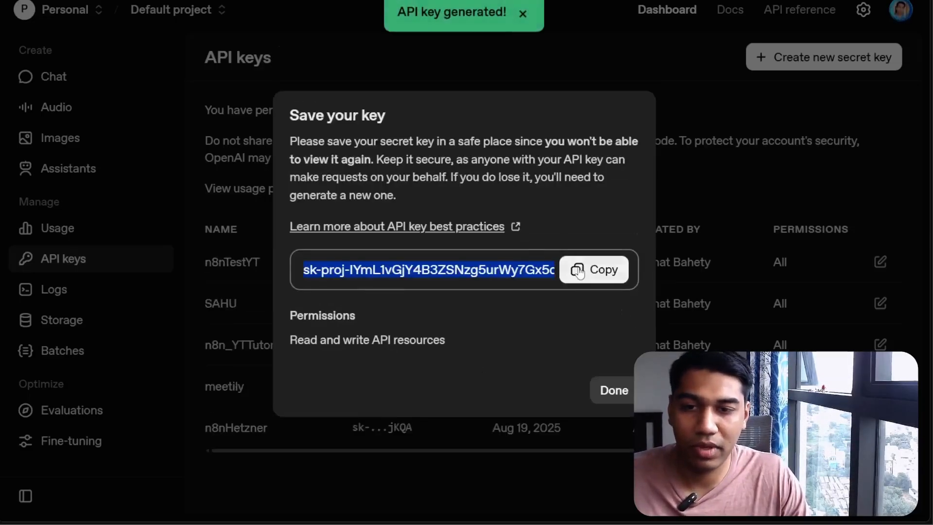
{"action": "left_click", "coordinate": [612, 389]}
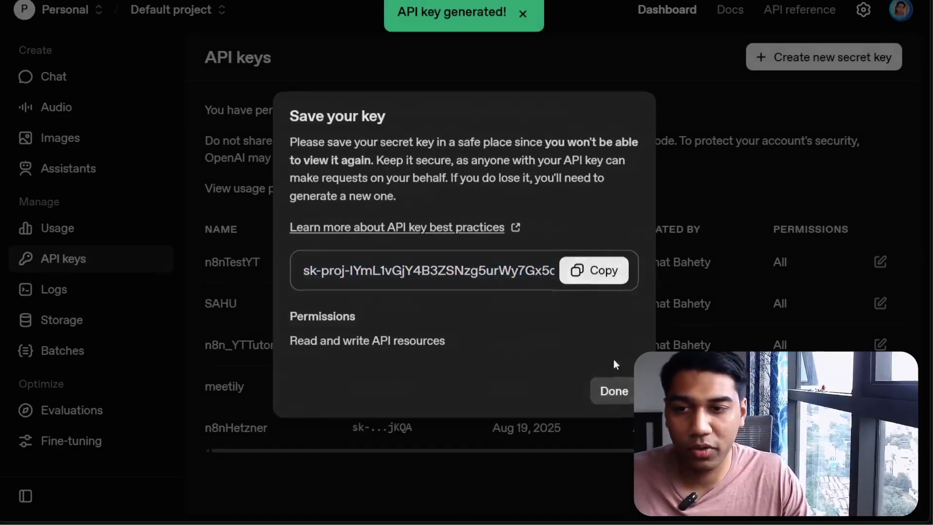
{"action": "left_click", "coordinate": [789, 68]}
{"action": "type", "text": "n8nDEMO"}
{"action": "left_click", "coordinate": [429, 310]}
{"action": "left_click", "coordinate": [360, 349]}
{"action": "left_click", "coordinate": [366, 382]}
{"action": "scroll", "coordinate": [464, 299], "scroll_direction": "down", "scroll_amount": 7}
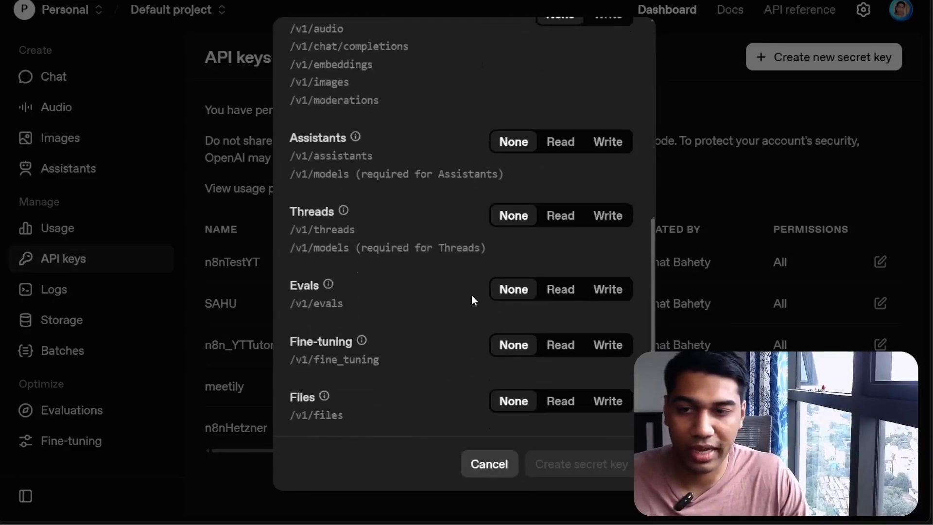
{"action": "scroll", "coordinate": [489, 277], "scroll_direction": "up", "scroll_amount": 6}
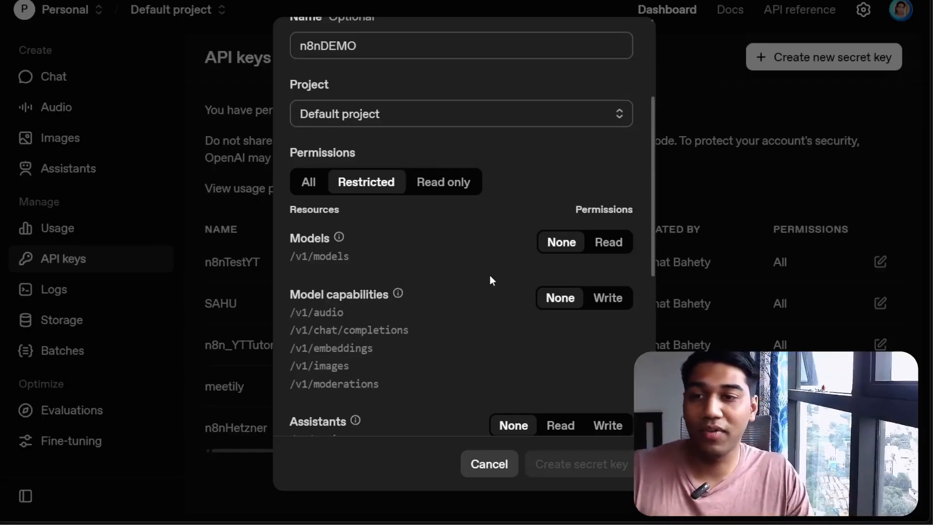
{"action": "left_click", "coordinate": [310, 180]}
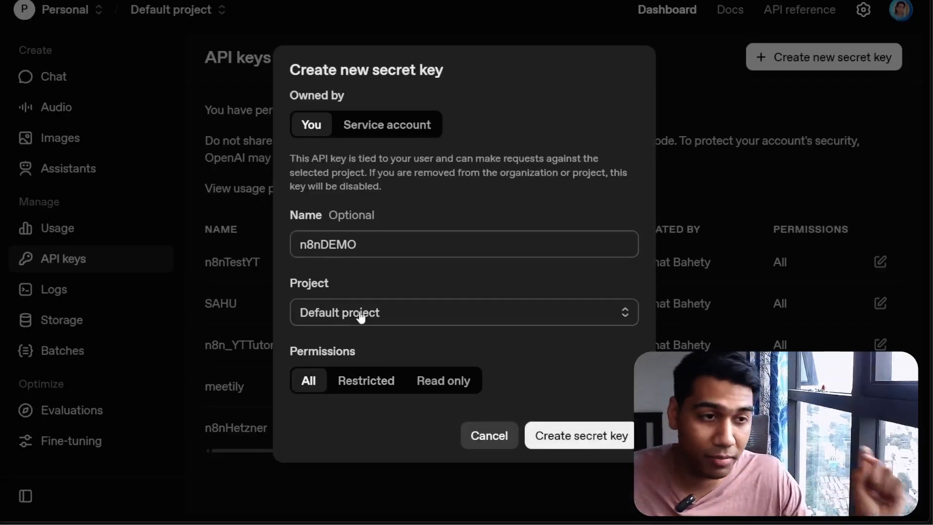
{"action": "left_click", "coordinate": [367, 381]}
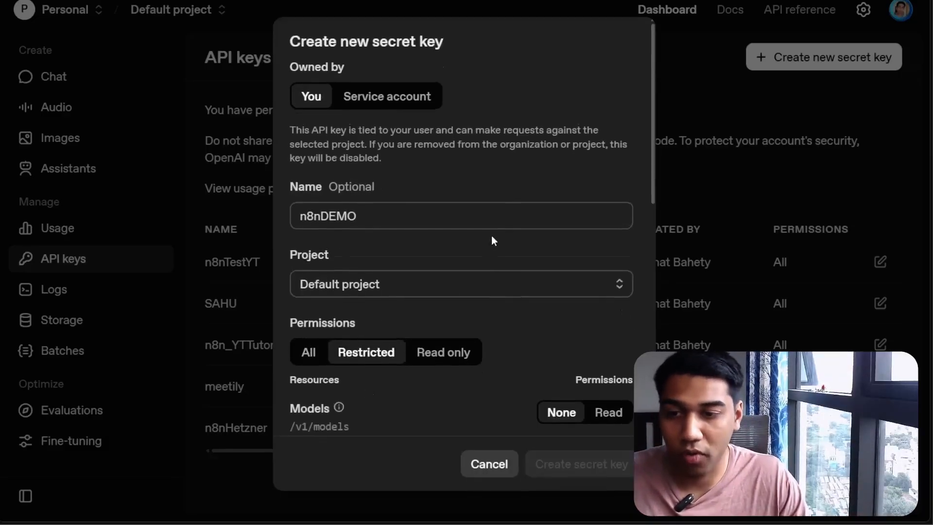
{"action": "scroll", "coordinate": [492, 236], "scroll_direction": "down", "scroll_amount": 10}
{"action": "scroll", "coordinate": [498, 195], "scroll_direction": "down", "scroll_amount": 2}
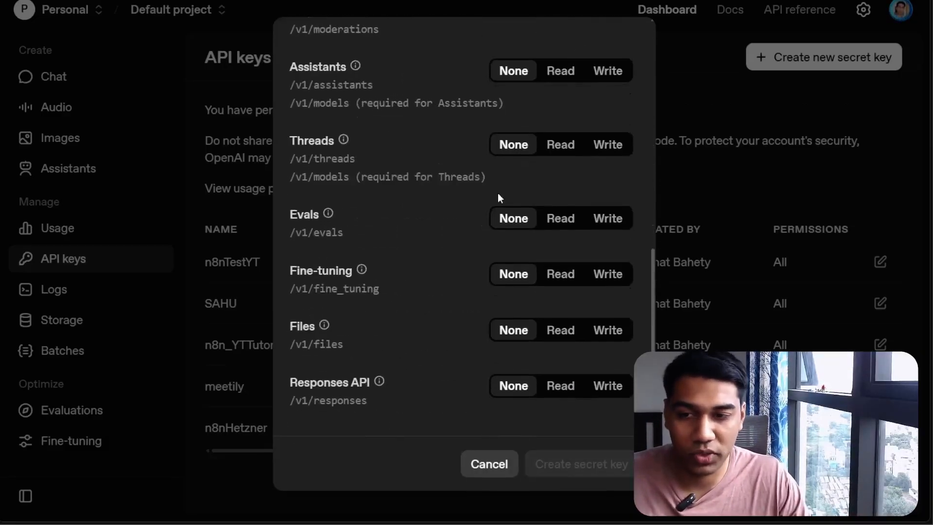
{"action": "scroll", "coordinate": [498, 189], "scroll_direction": "up", "scroll_amount": 10}
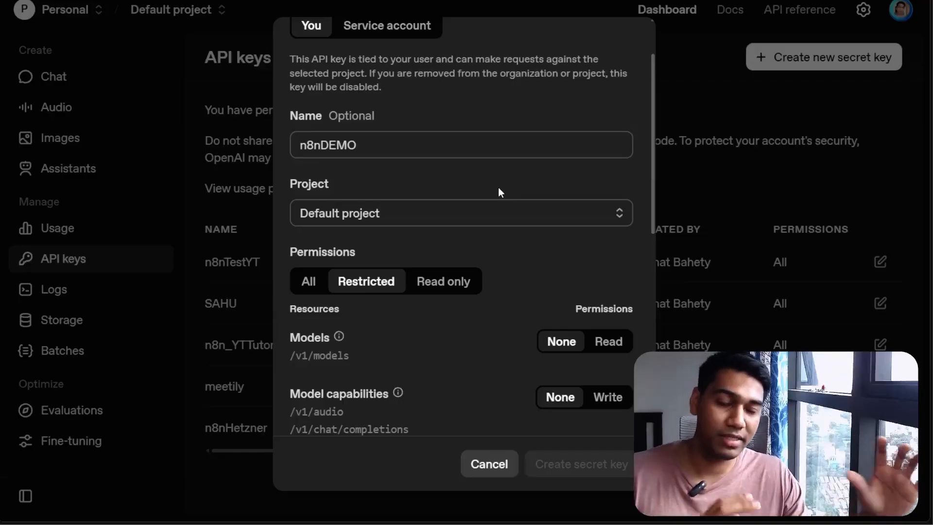
{"action": "left_click", "coordinate": [824, 122]}
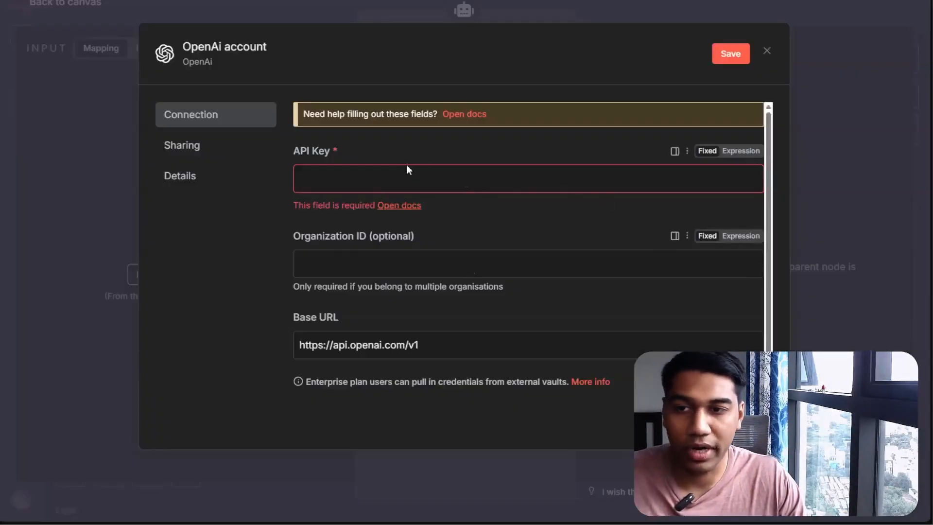
Paste the OpenAI API key into the credential's API Key field and save the credential
{"action": "left_click", "coordinate": [406, 167]}
{"action": "key", "text": "ctrl+v"}
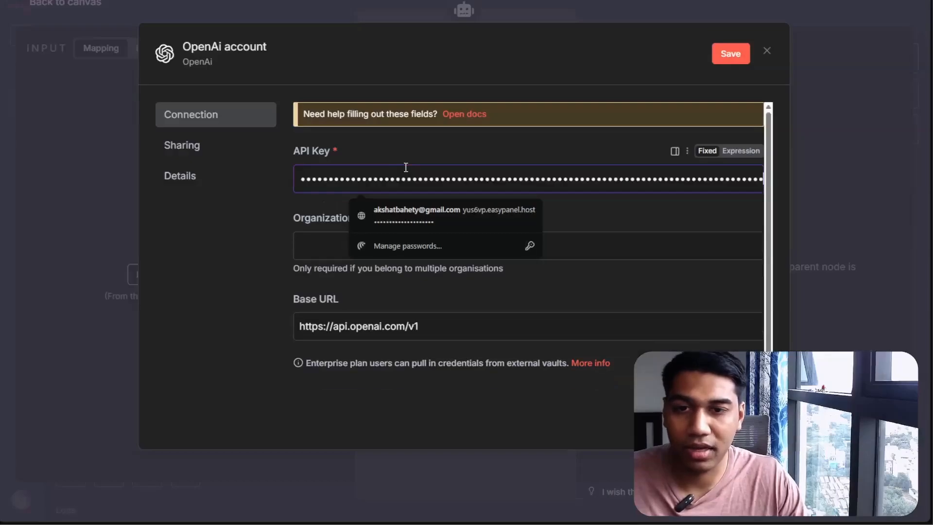
{"action": "left_click", "coordinate": [424, 152]}
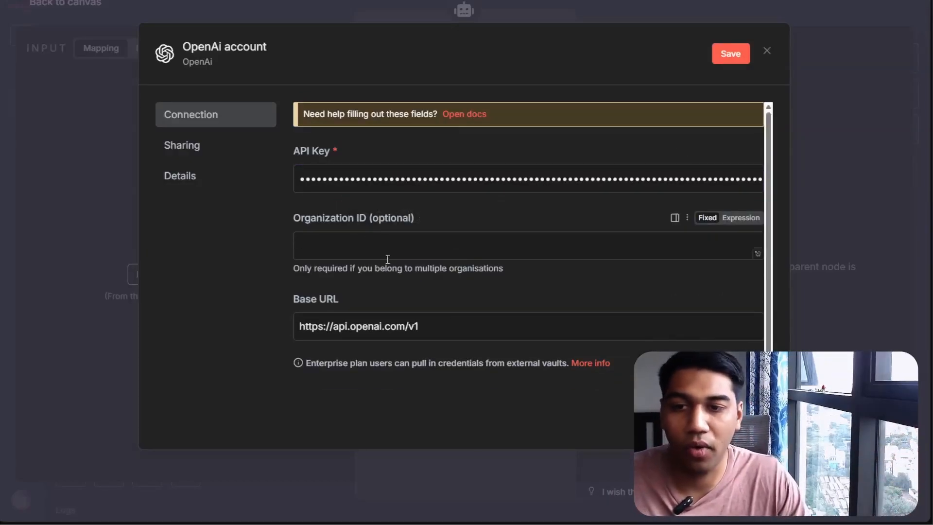
{"action": "left_click", "coordinate": [510, 276]}
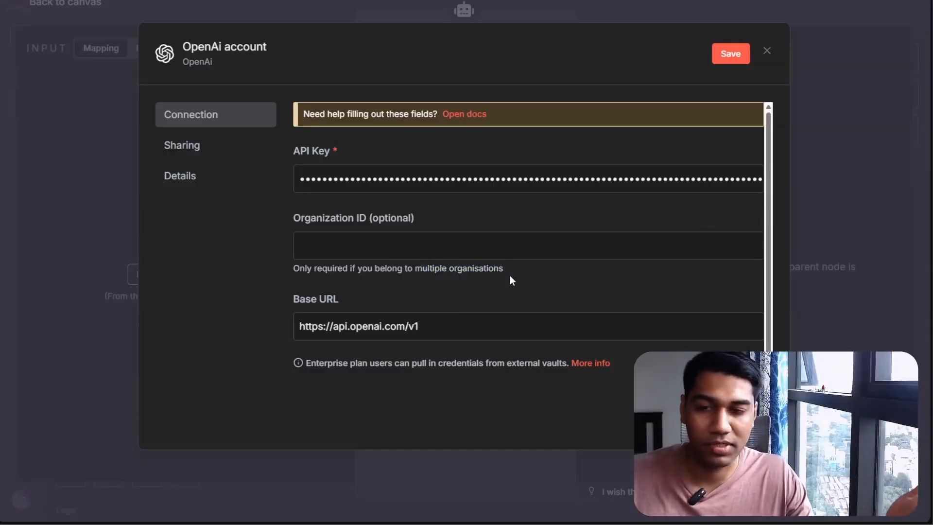
{"action": "left_click", "coordinate": [729, 52]}
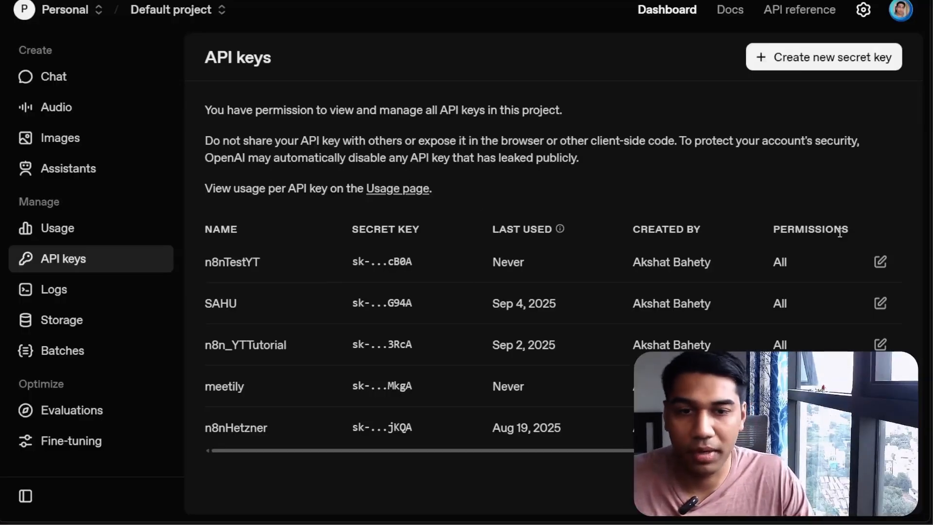
Create another secret key named n8nTEEST with All permissions and copy it
{"action": "left_click", "coordinate": [881, 262]}
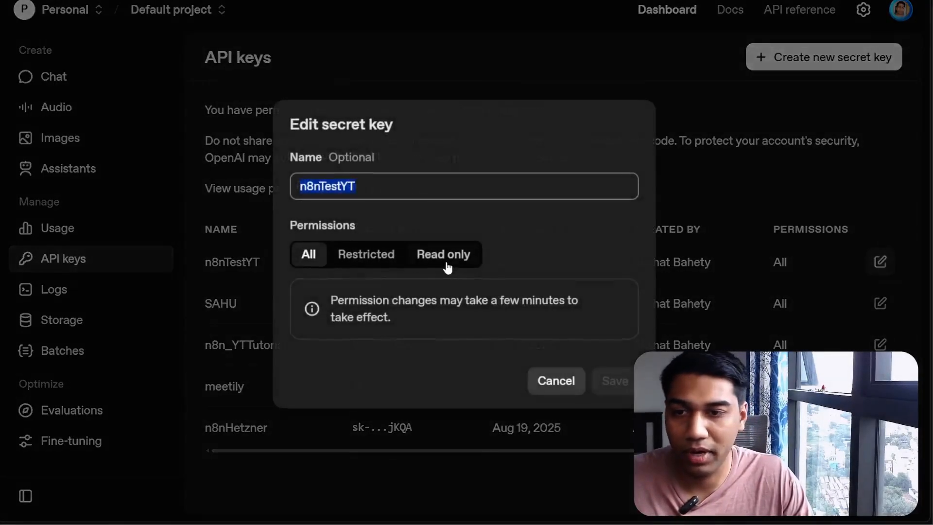
{"action": "left_click", "coordinate": [557, 378]}
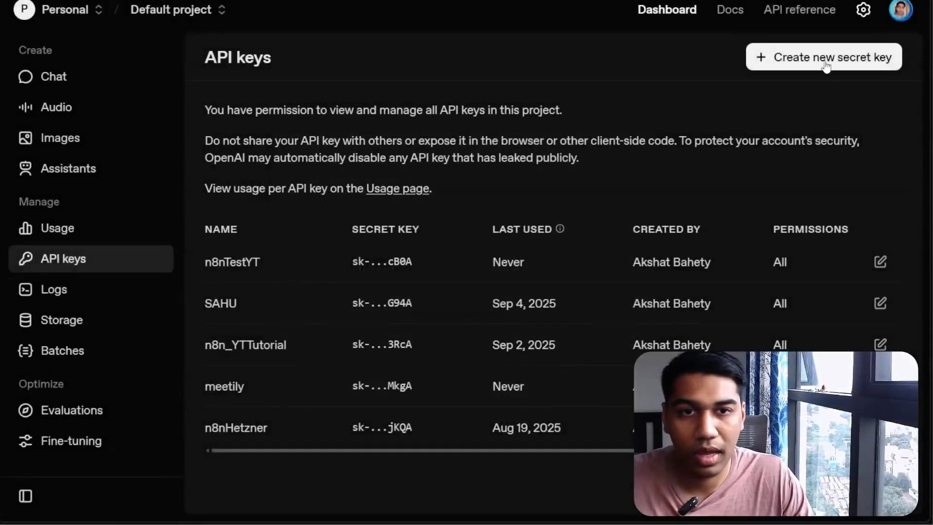
{"action": "left_click", "coordinate": [831, 71]}
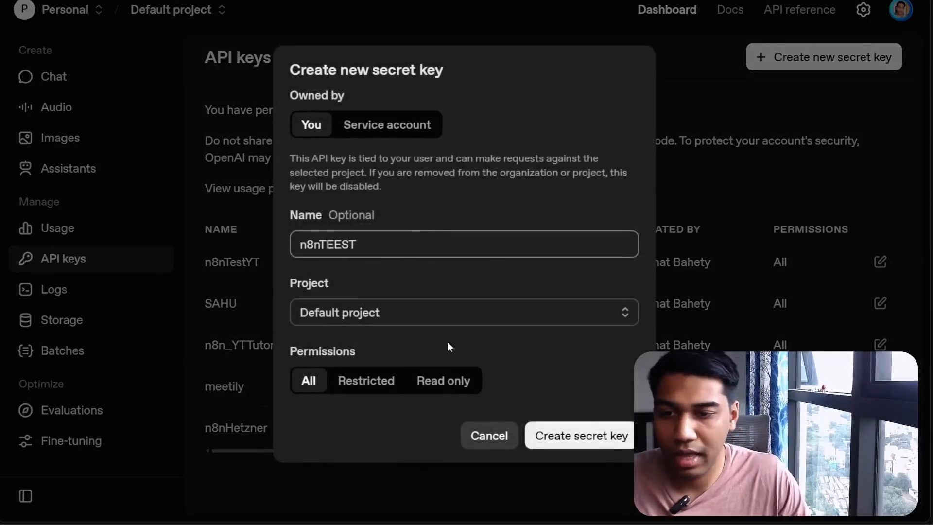
{"action": "left_click", "coordinate": [605, 437]}
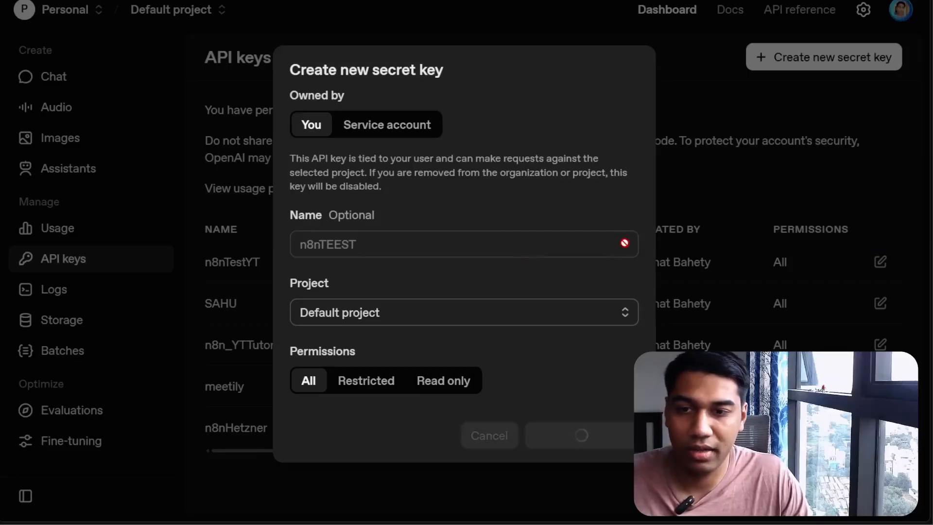
{"action": "left_click", "coordinate": [594, 270]}
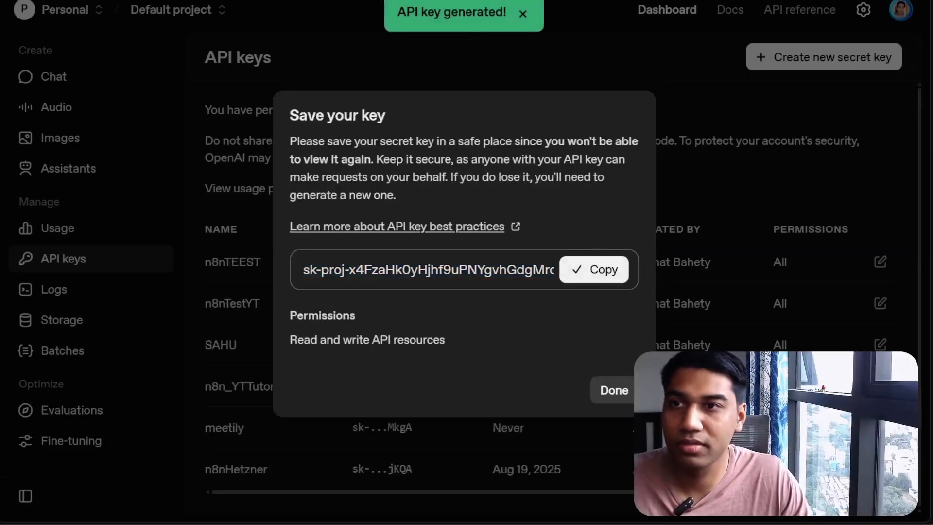
Return to the n8n credential, replace the API Key with the newly copied OpenAI secret key, retest and save it
{"action": "key", "text": "alt+Tab"}
{"action": "left_click", "coordinate": [572, 234]}
{"action": "key", "text": "ctrl+a"}
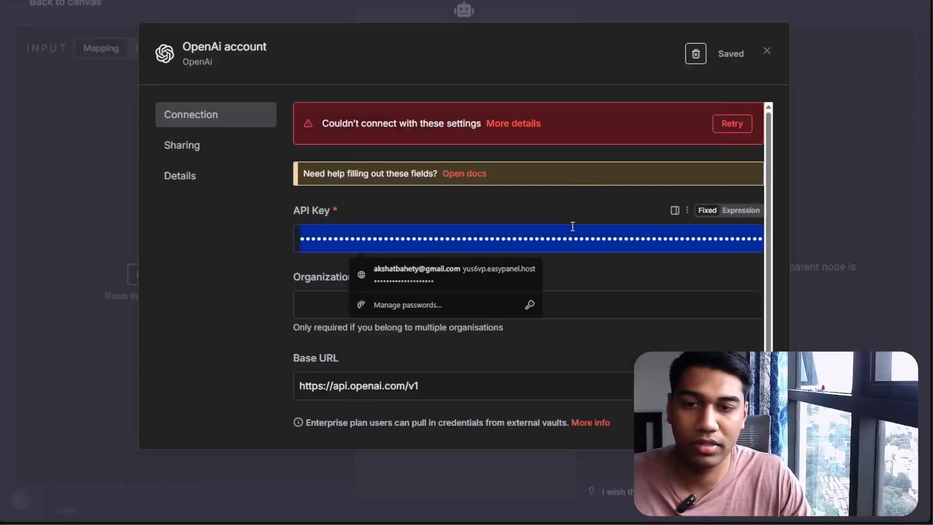
{"action": "key", "text": "ctrl+v"}
{"action": "left_click", "coordinate": [564, 177]}
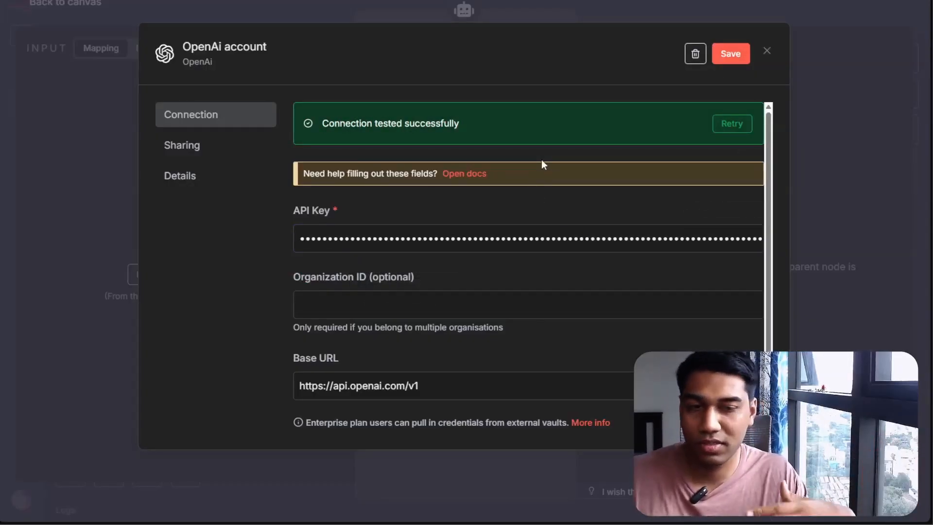
{"action": "left_click", "coordinate": [730, 53]}
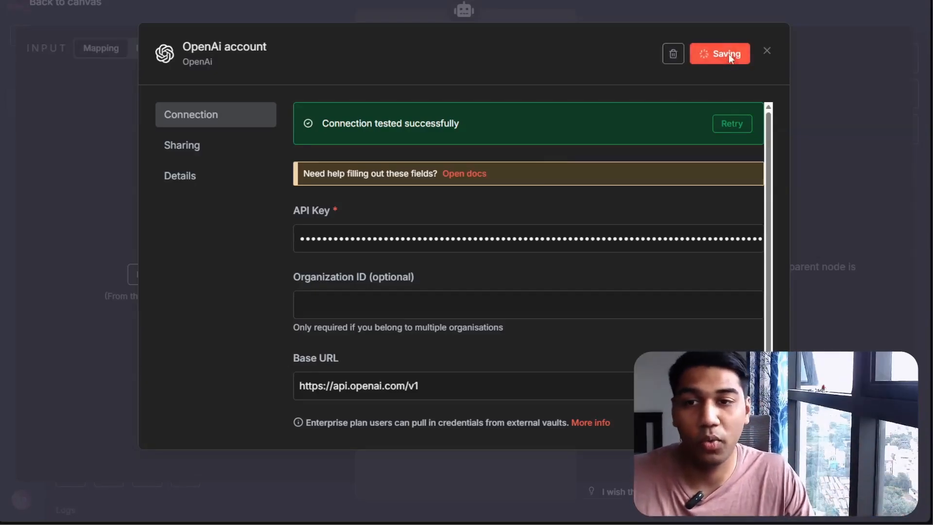
Close the credential dialog and the OpenAI Chat Model panel, dismiss the browser's password prompt, and save the workflow
{"action": "left_click", "coordinate": [764, 51]}
{"action": "left_click", "coordinate": [433, 98]}
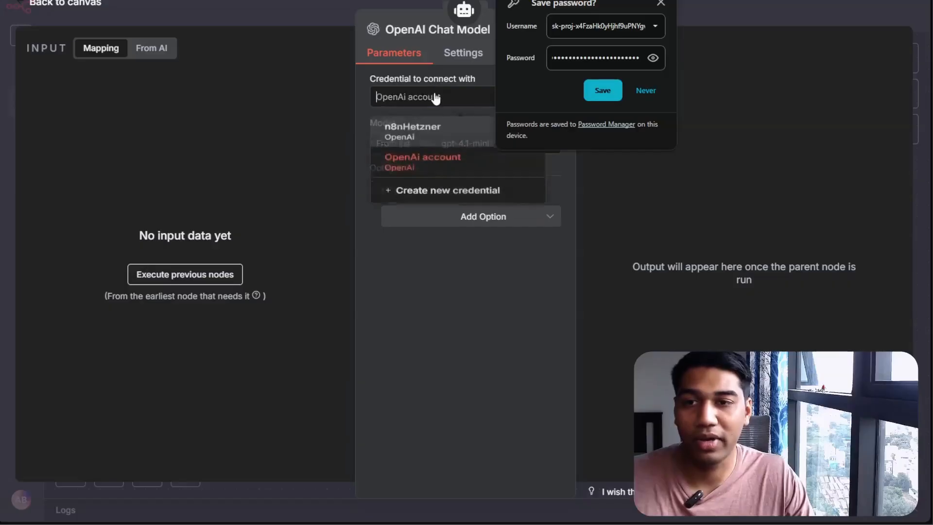
{"action": "left_click", "coordinate": [662, 3]}
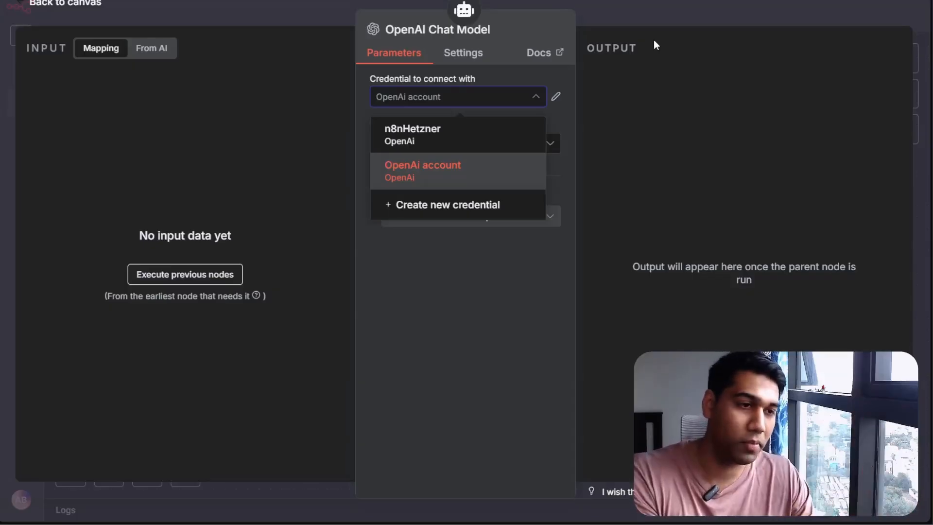
{"action": "key", "text": "Escape"}
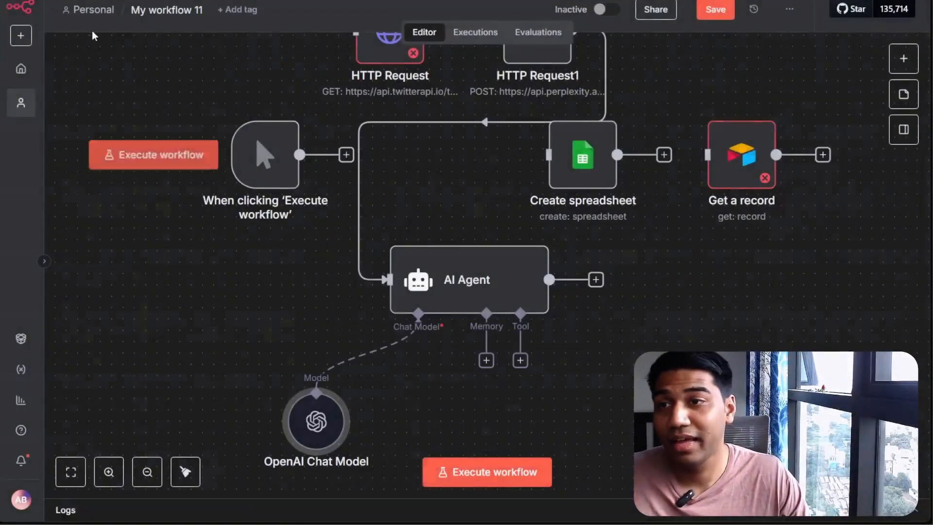
{"action": "key", "text": "ctrl+s"}
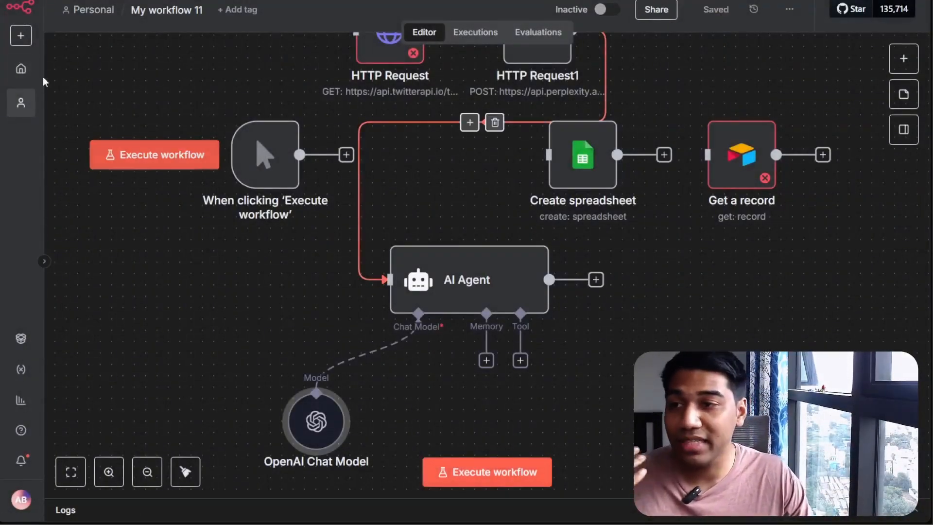
Go to the home overview and open the Credentials list
{"action": "left_click", "coordinate": [20, 68]}
{"action": "left_click", "coordinate": [177, 175]}
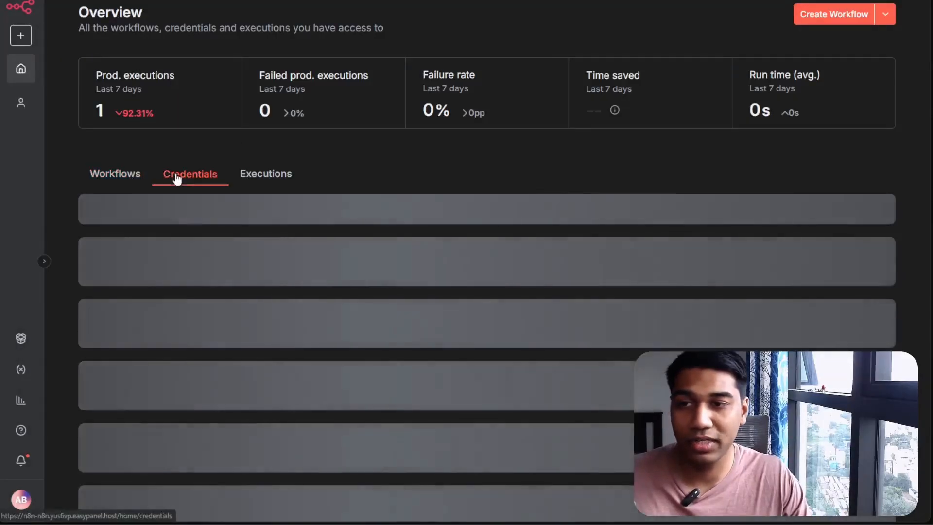